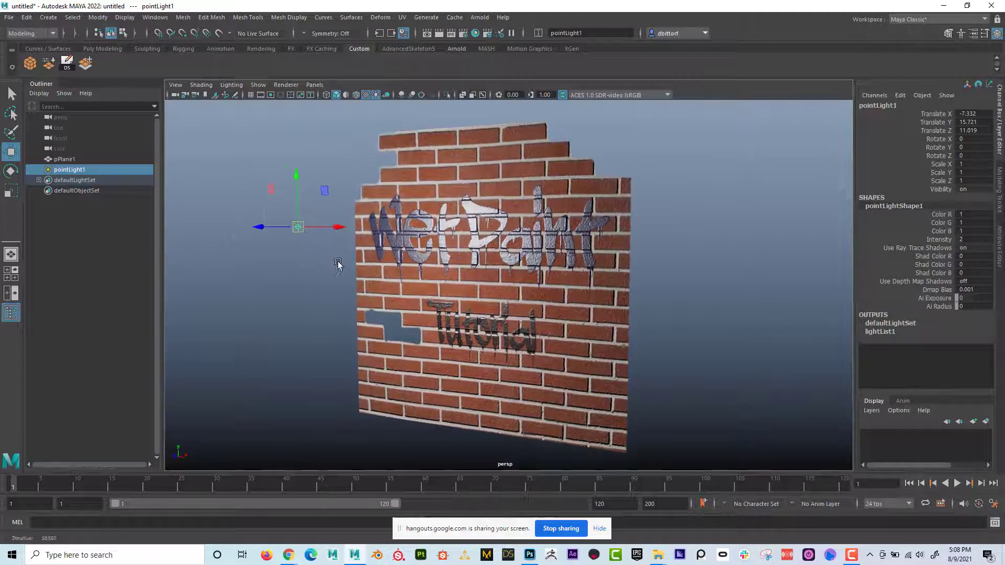
Step: Move the point light lower beside the brick wall, to about X -8.3, Y 13.2, Z 12.1
alt+drag(408, 244, 416, 255)
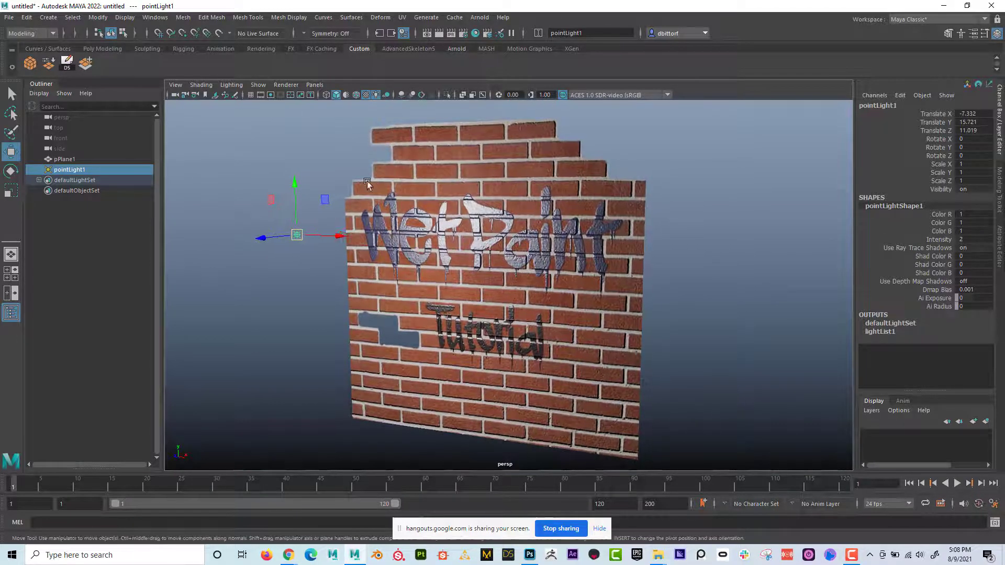
drag(343, 235, 273, 278)
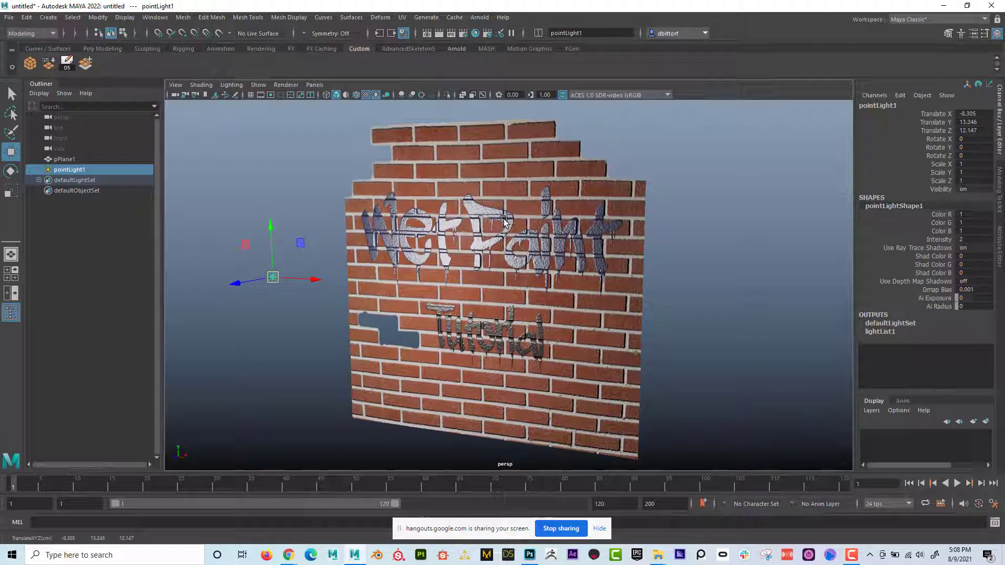
Step: Compare the wall plane in plain shaded, textured and all-lights display
key(5)
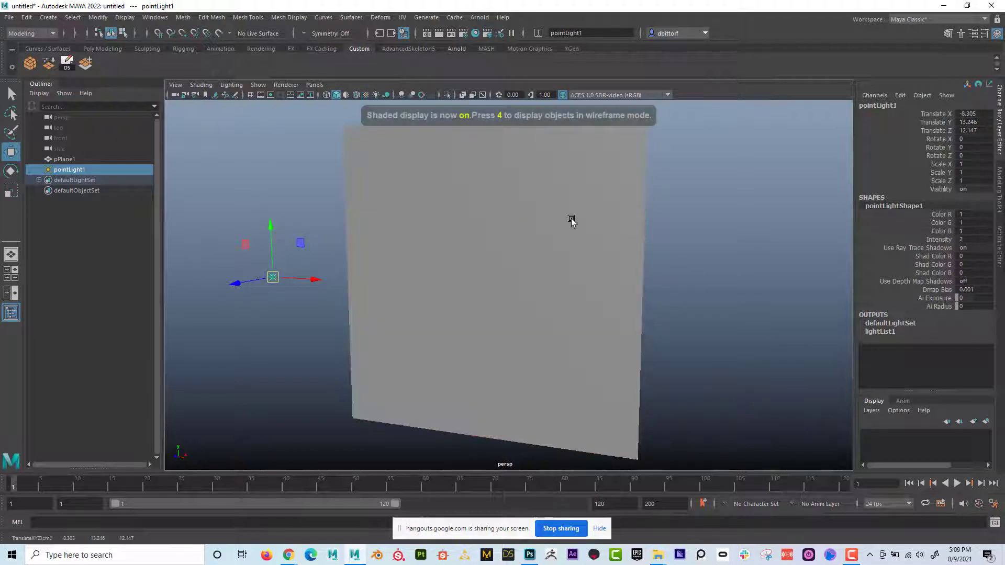
click(570, 218)
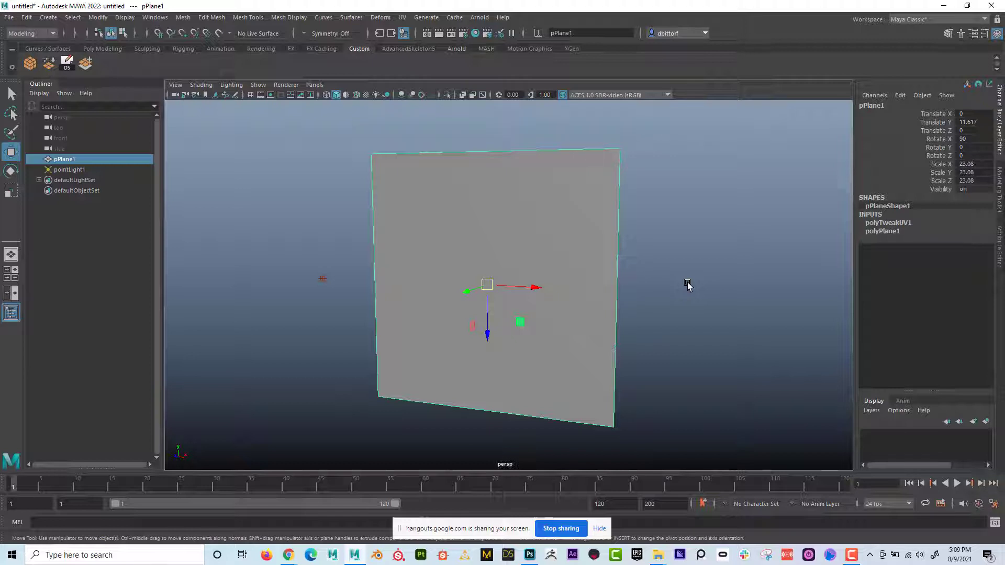
key(6)
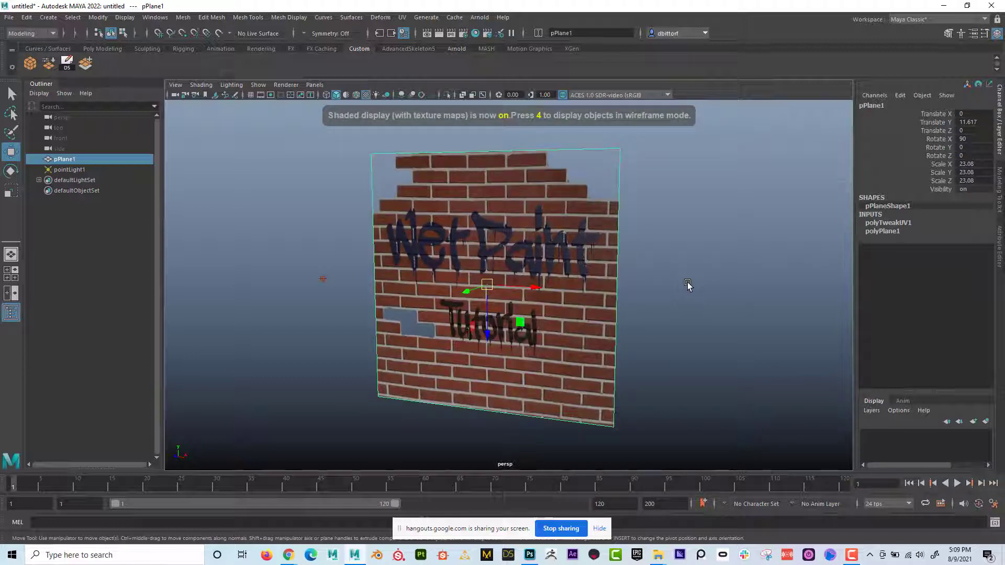
key(7)
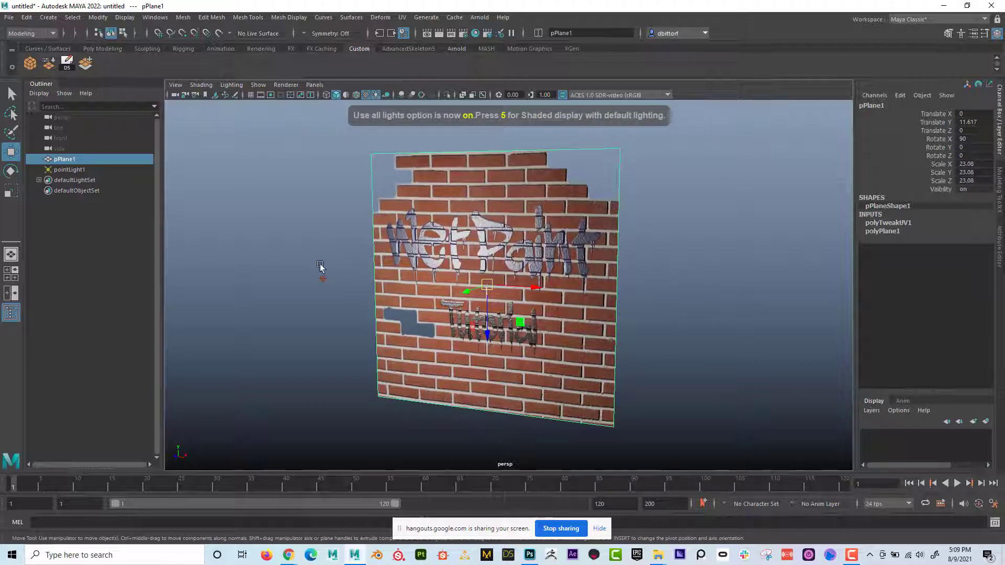
Step: Move the point light slightly farther out from the wall, to about X -9.1, Y 12.8, Z 12.5
click(333, 291)
click(324, 279)
mouse_move(324, 279)
mouse_down()
mouse_move(401, 273)
mouse_move(312, 285)
mouse_up()
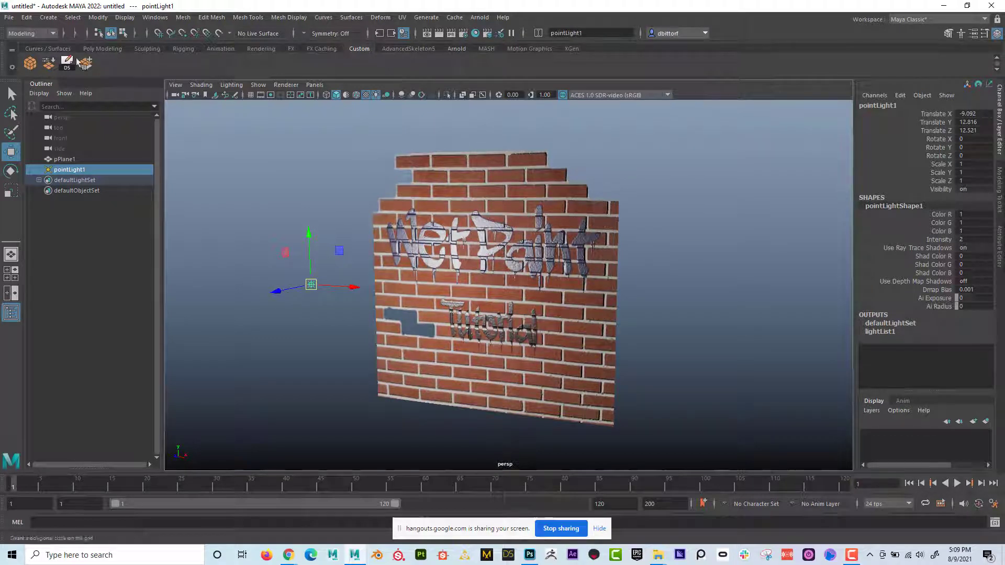
Step: Start a new scene without saving the changes to the brick wall scene
click(18, 20)
click(32, 28)
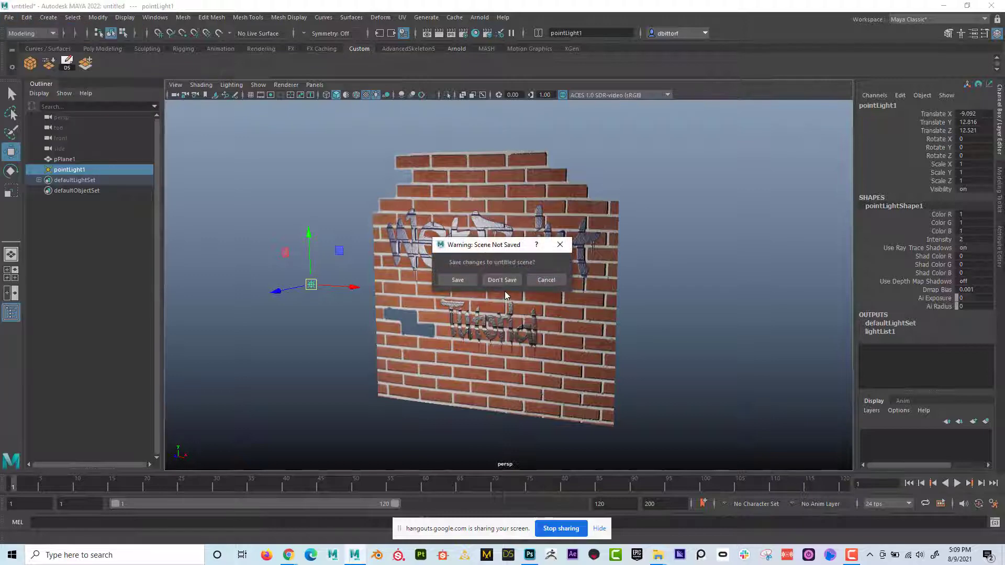
click(501, 280)
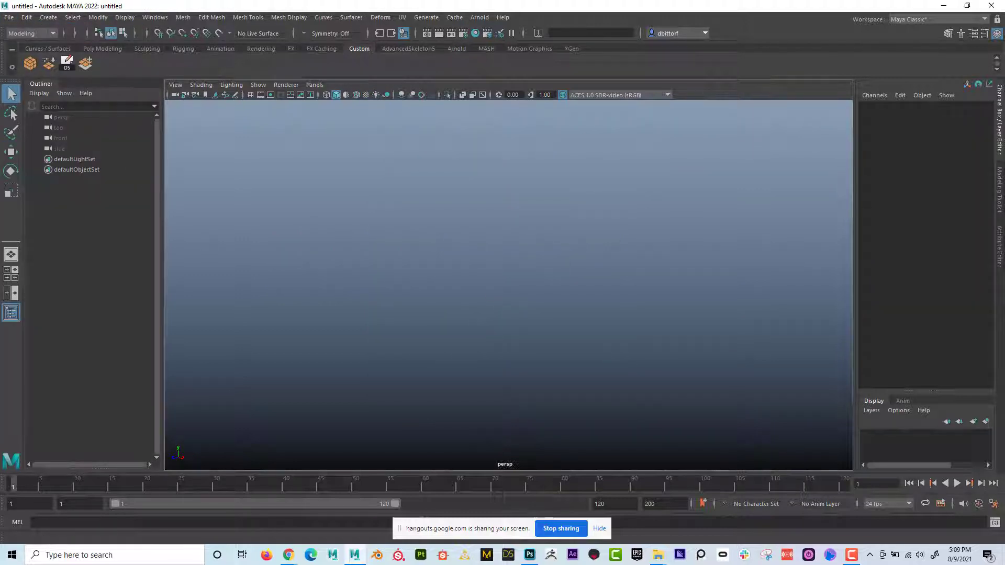
Step: Open the project setup and name the current project MyBricks
click(9, 19)
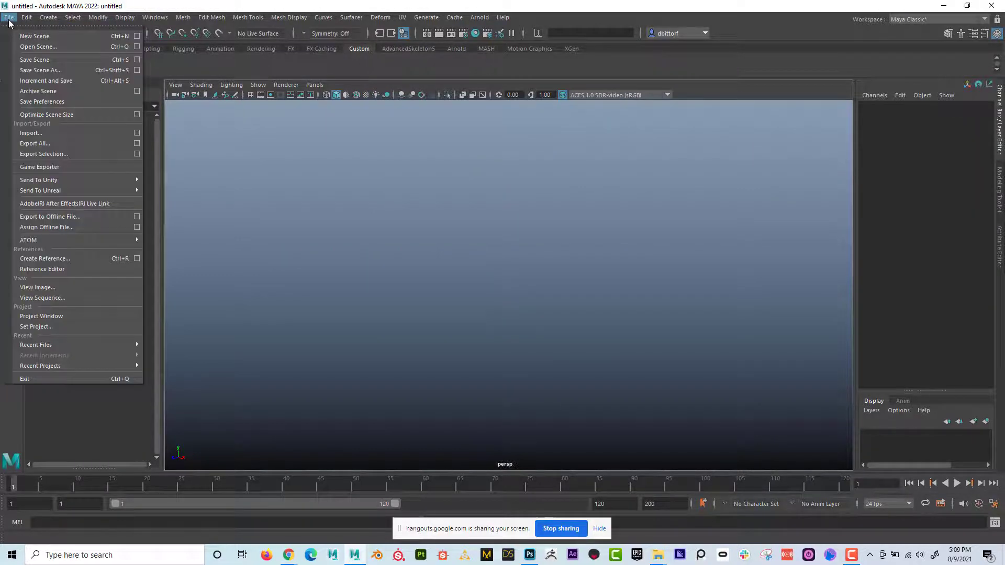
click(100, 317)
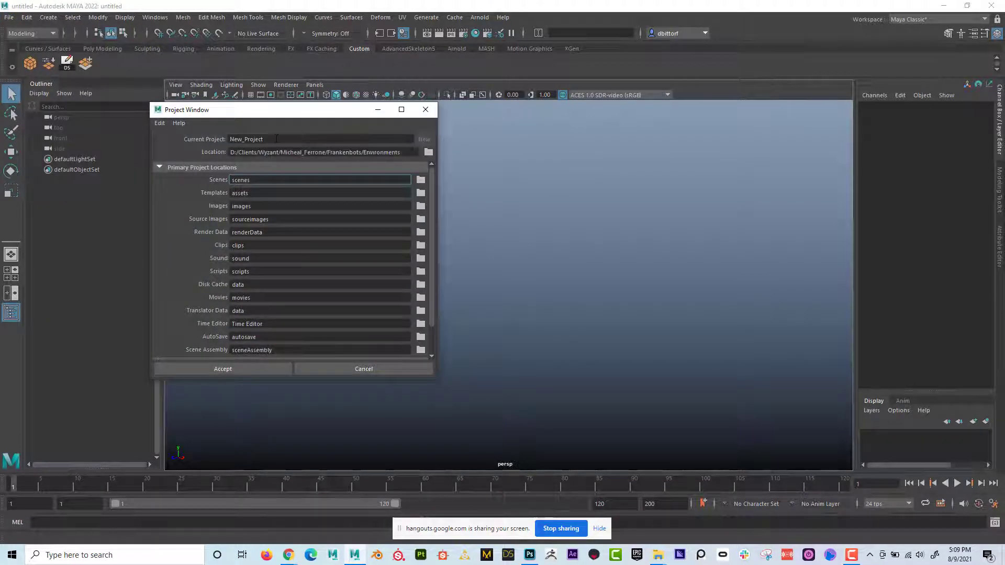
click(276, 138)
double_click(258, 138)
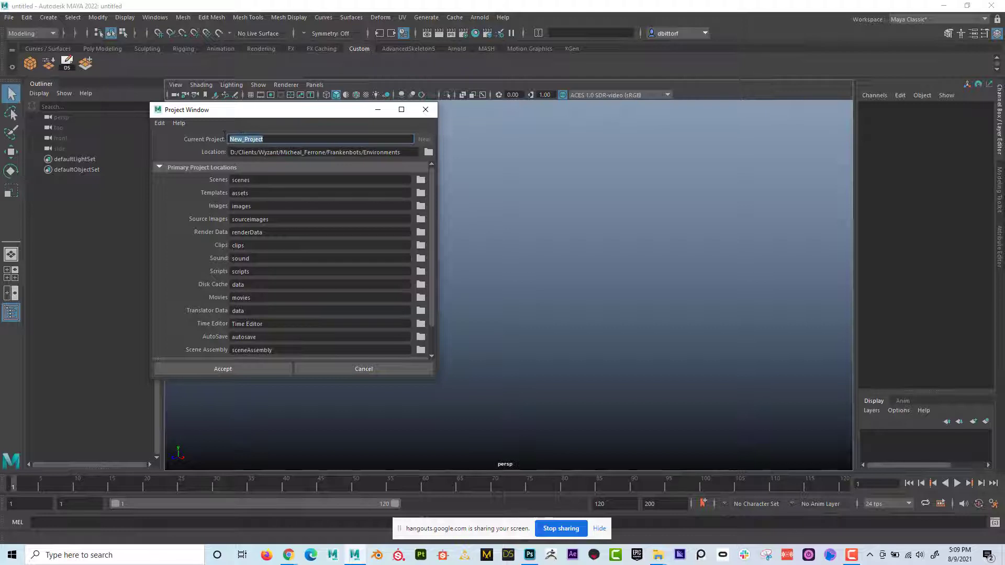
text(MyBricks)
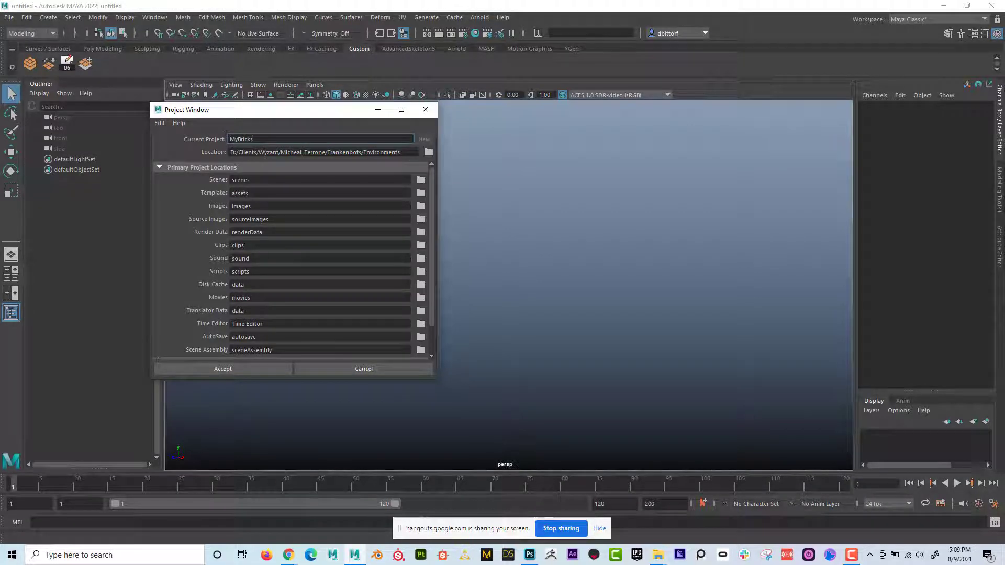
Step: Create the project in the Desktop folder with the default subfolder locations, and show the viewport grid
click(428, 153)
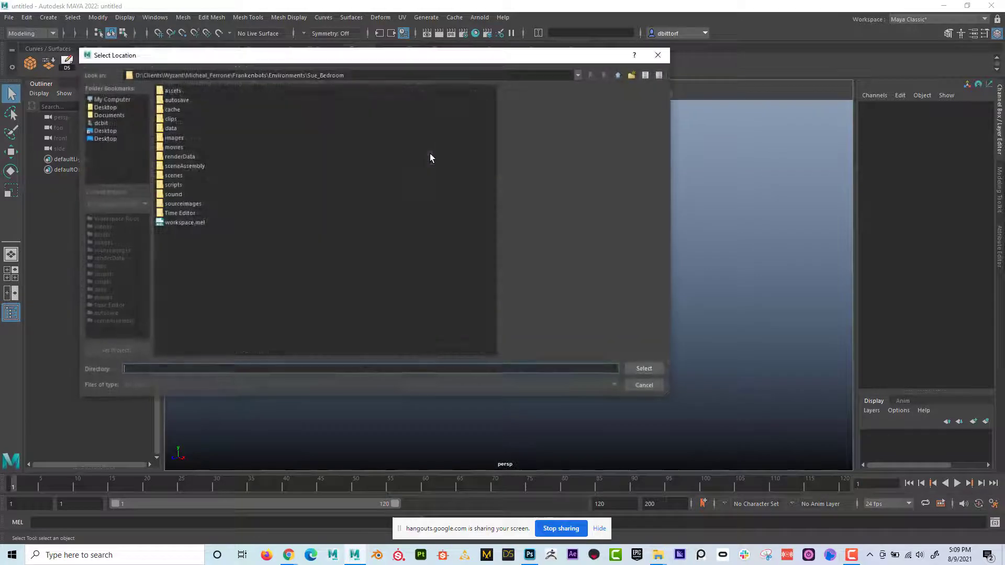
click(102, 139)
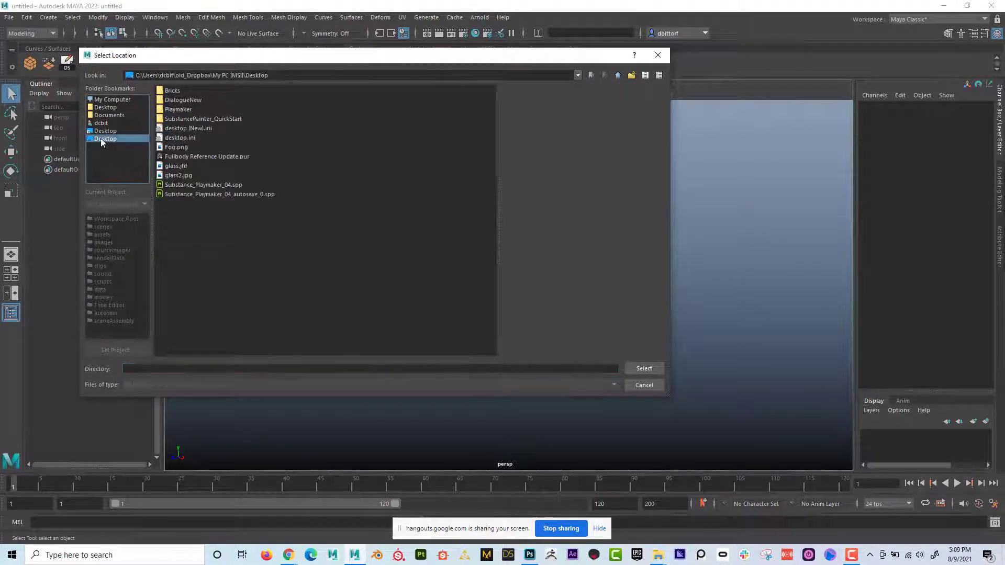
click(657, 368)
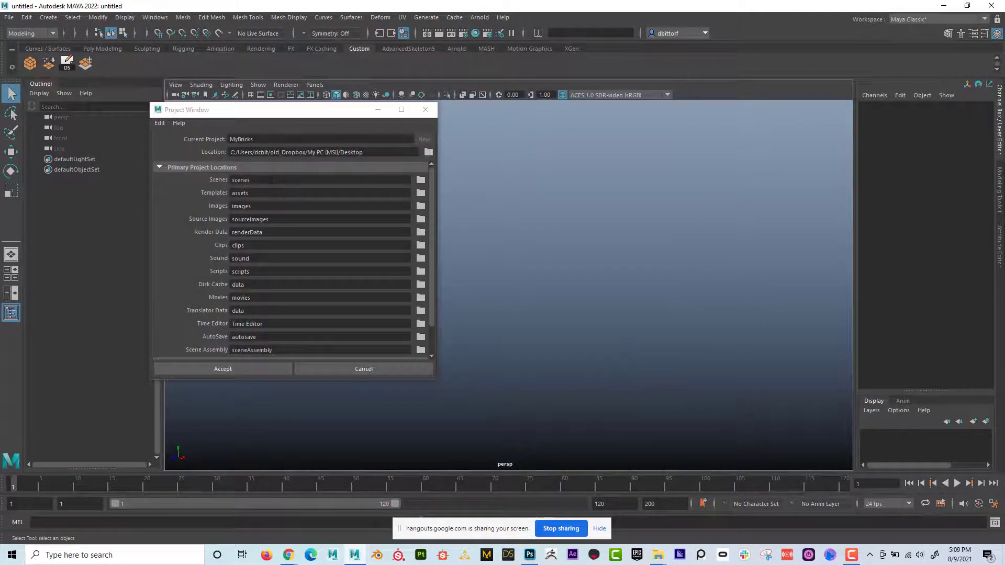
click(223, 369)
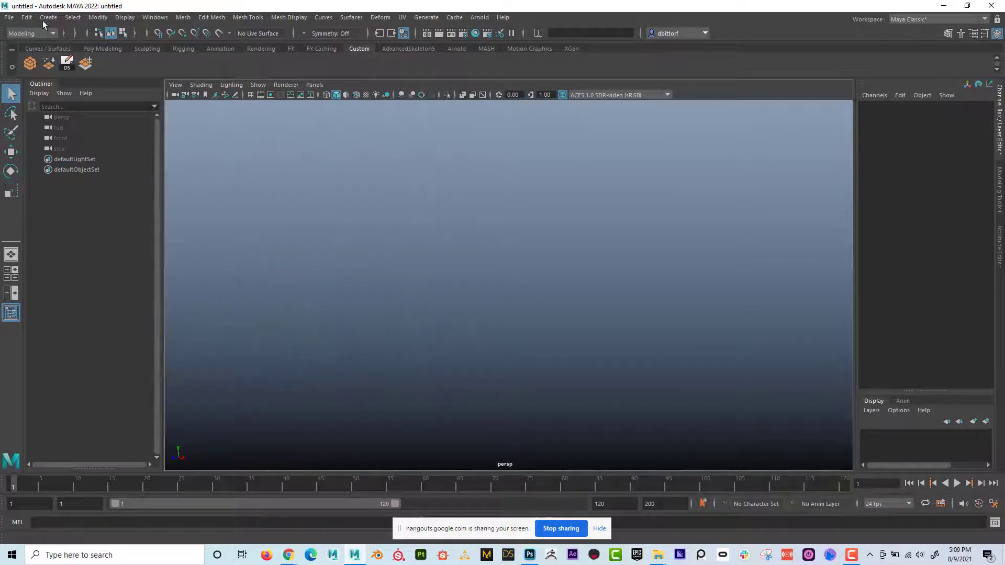
click(251, 96)
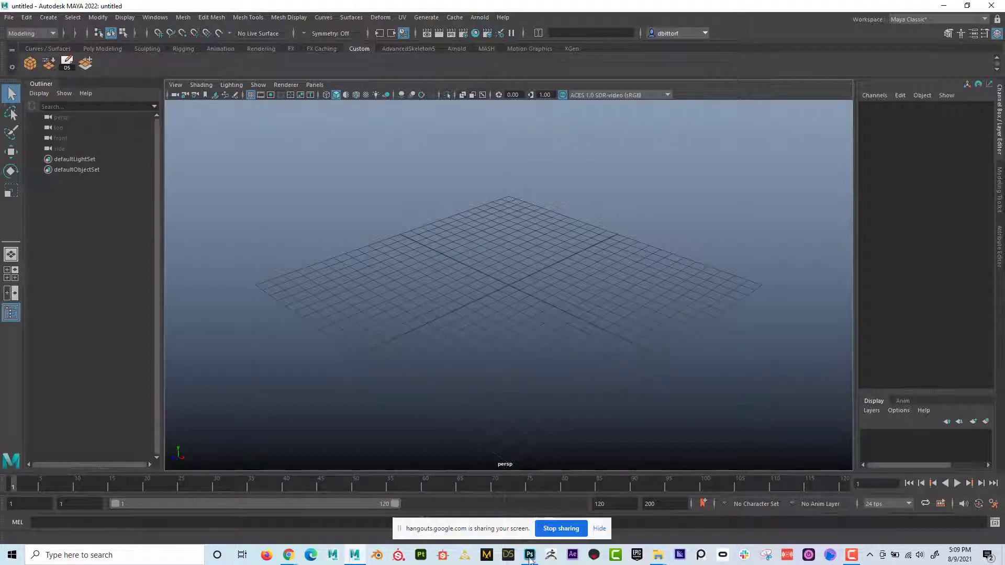
Step: Switch to Photoshop and close the open Bump2.jpg and Color2.jpg images, discarding unsaved changes
mouse_move(536, 559)
click(528, 505)
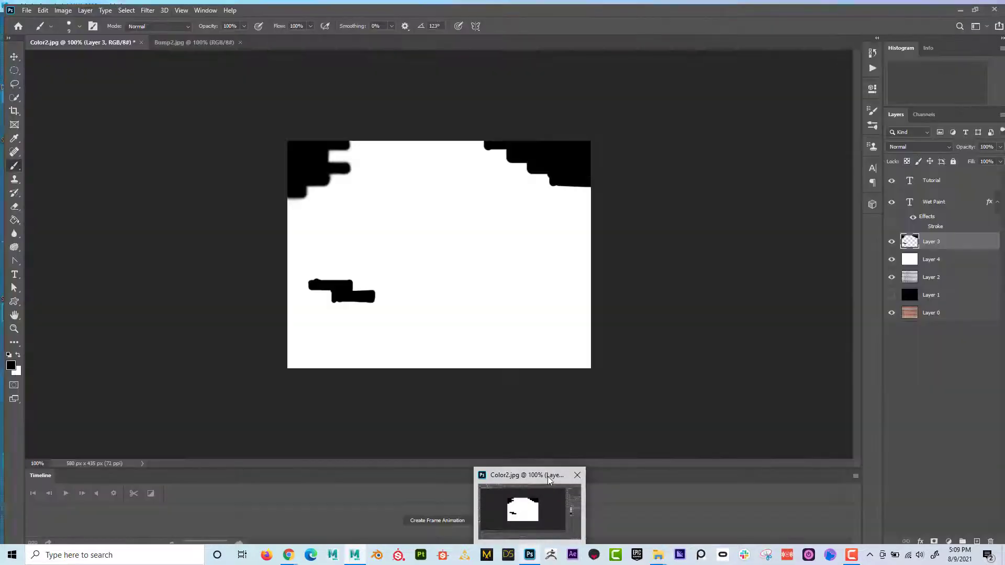
click(186, 38)
click(235, 38)
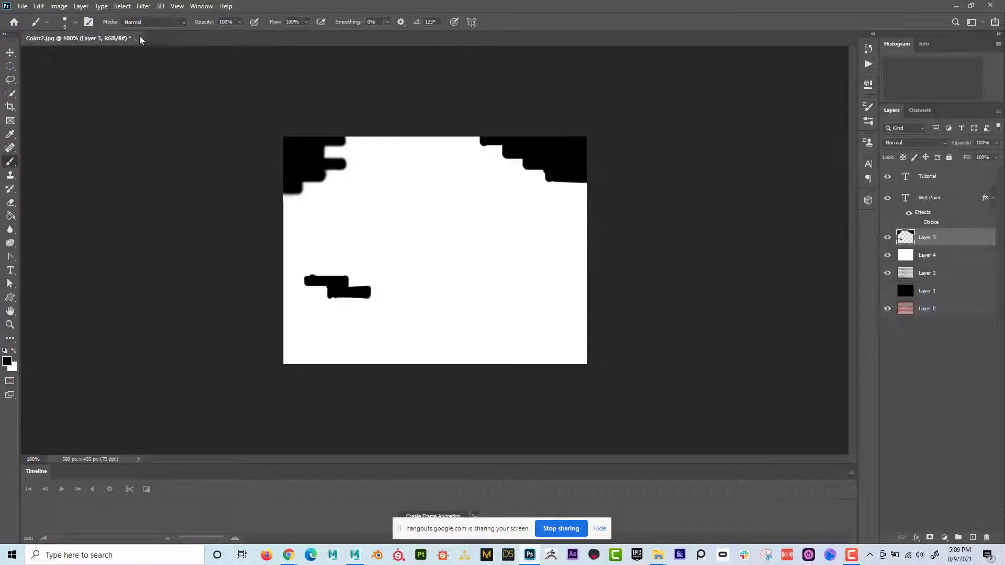
click(137, 38)
click(487, 207)
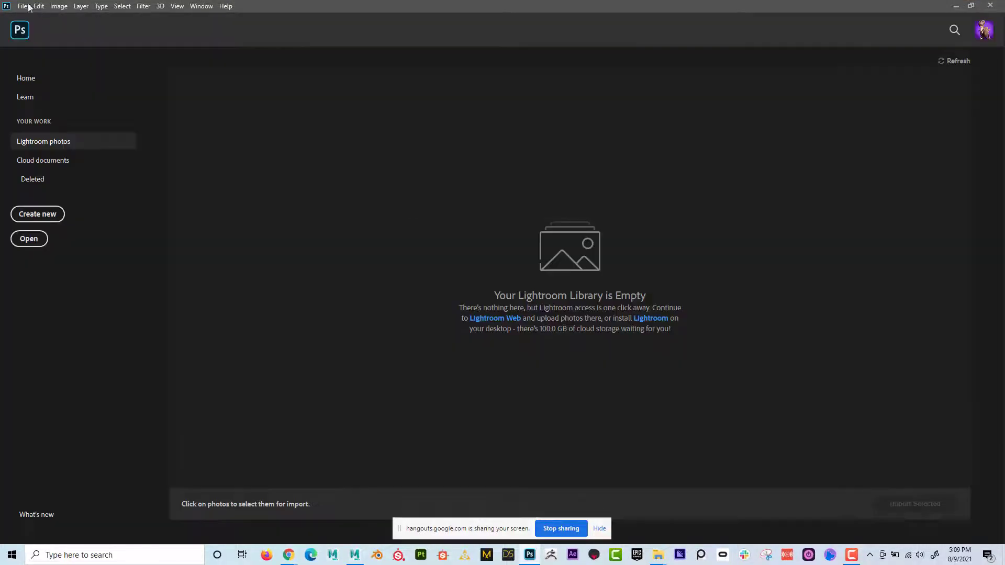
Step: Open the Color2 brick image from the Bricks folder on the desktop
click(23, 6)
click(36, 27)
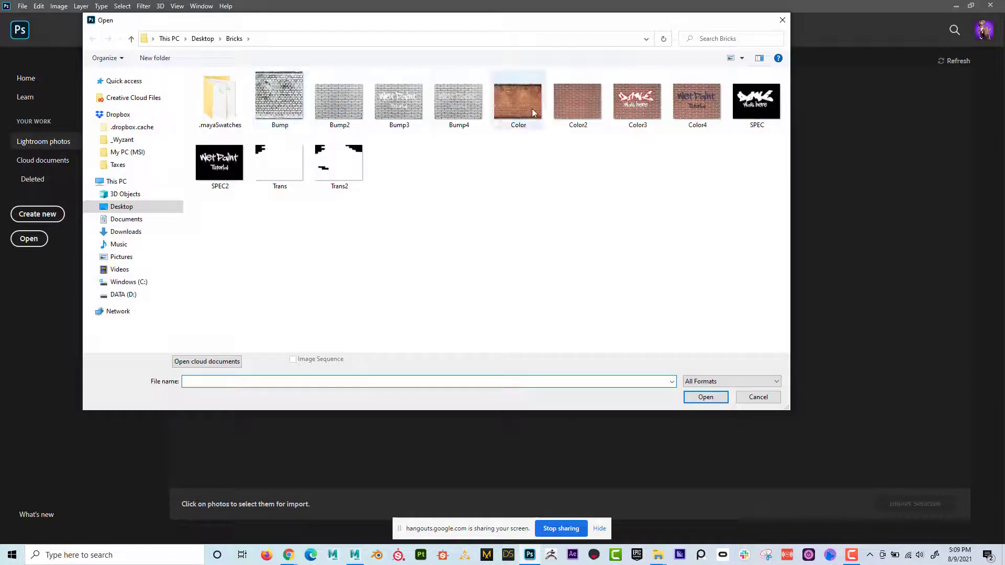
click(578, 100)
click(706, 397)
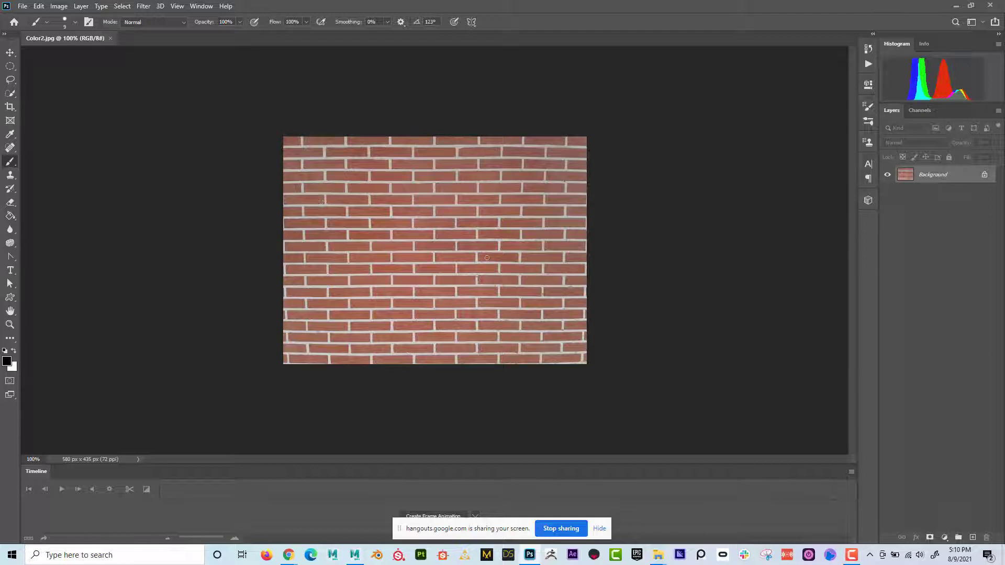
Step: Save the image as the JPEG Brick_Color in the MyBricks project's sourceimages folder, at maximum quality 12
click(22, 6)
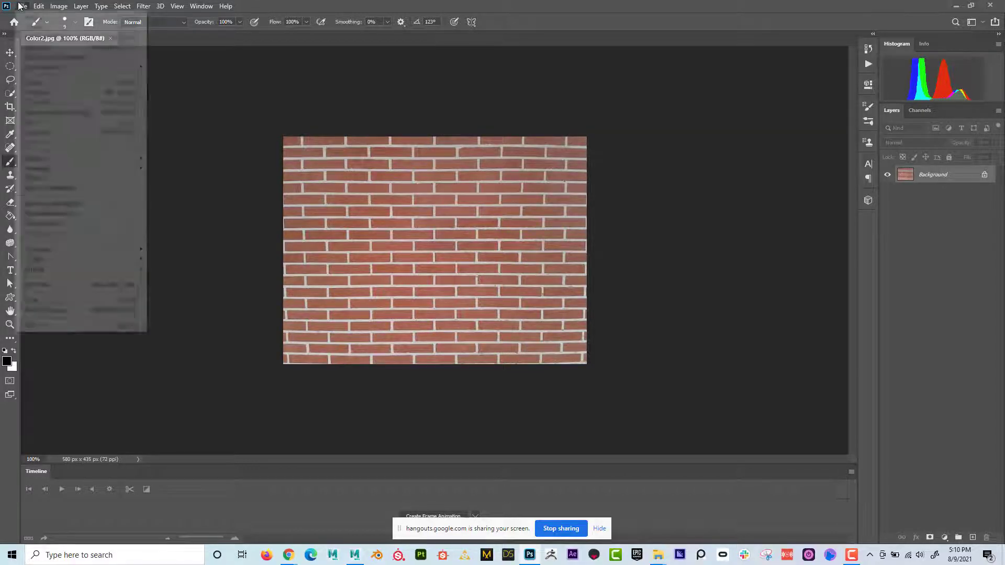
click(79, 137)
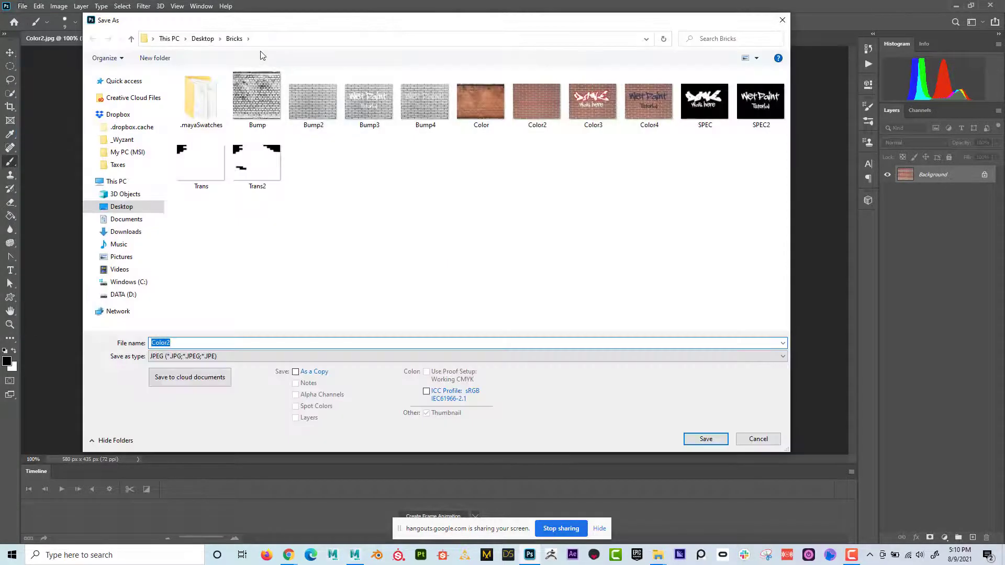
click(204, 38)
double_click(222, 111)
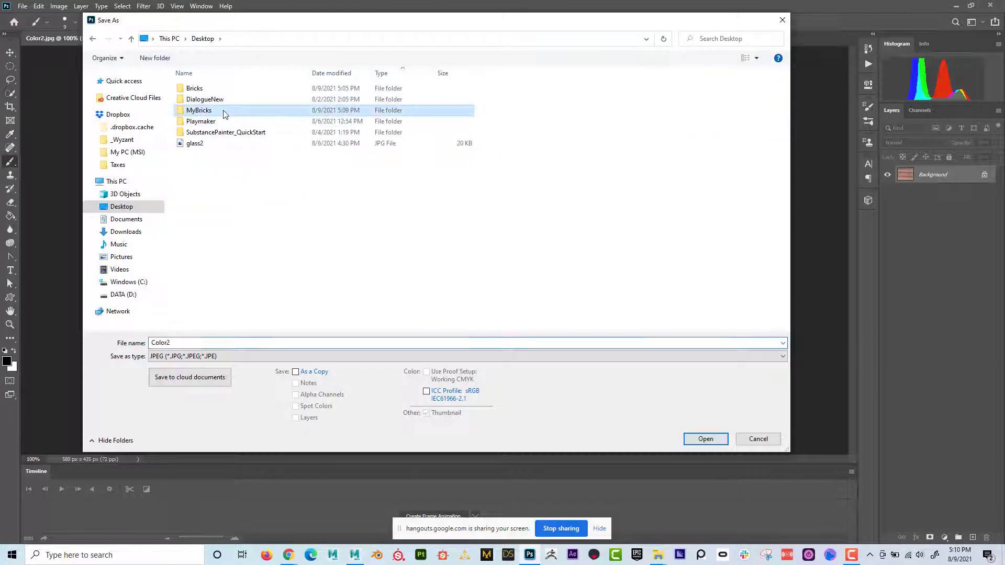
double_click(220, 221)
double_click(220, 343)
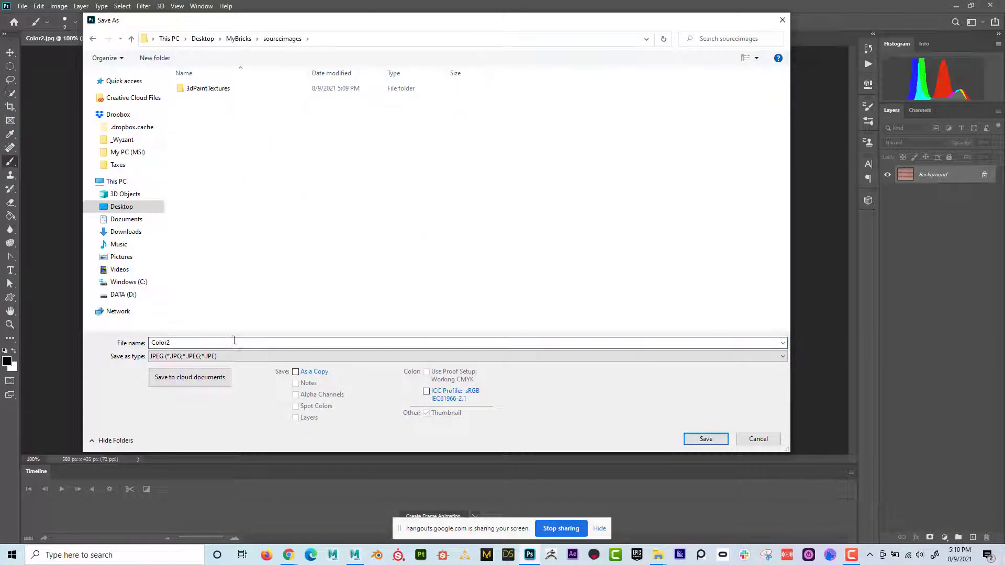
text(Brick_)
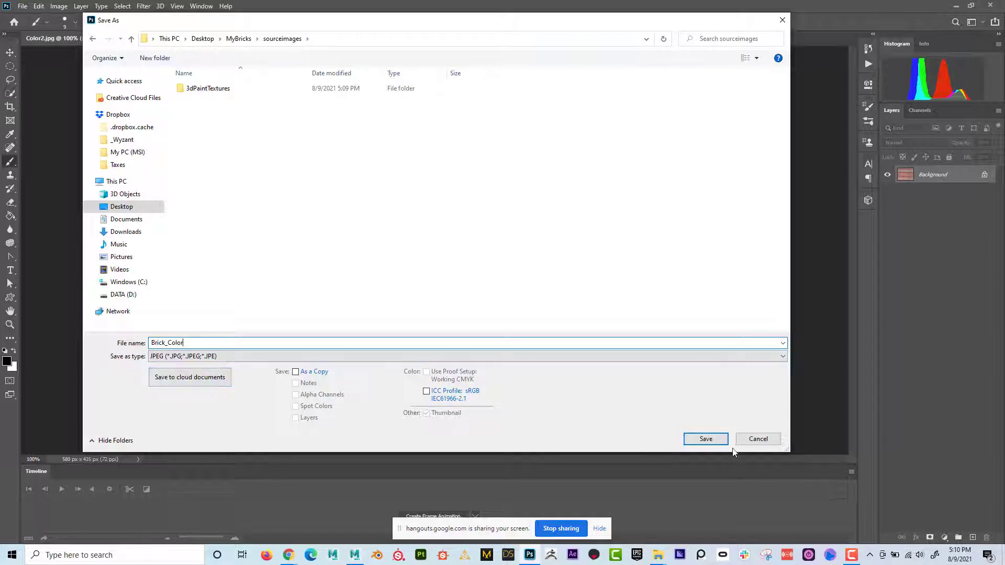
click(720, 440)
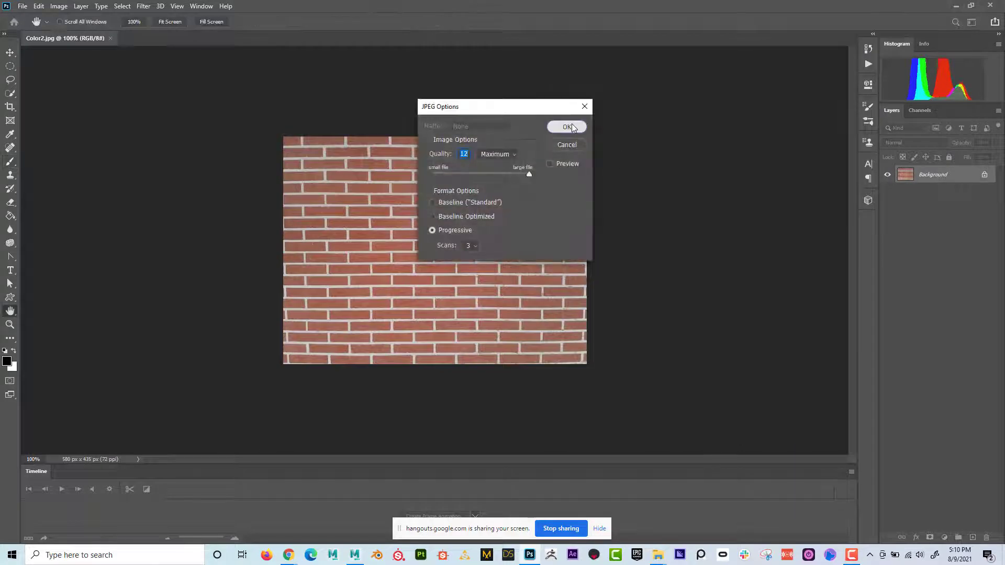
click(566, 127)
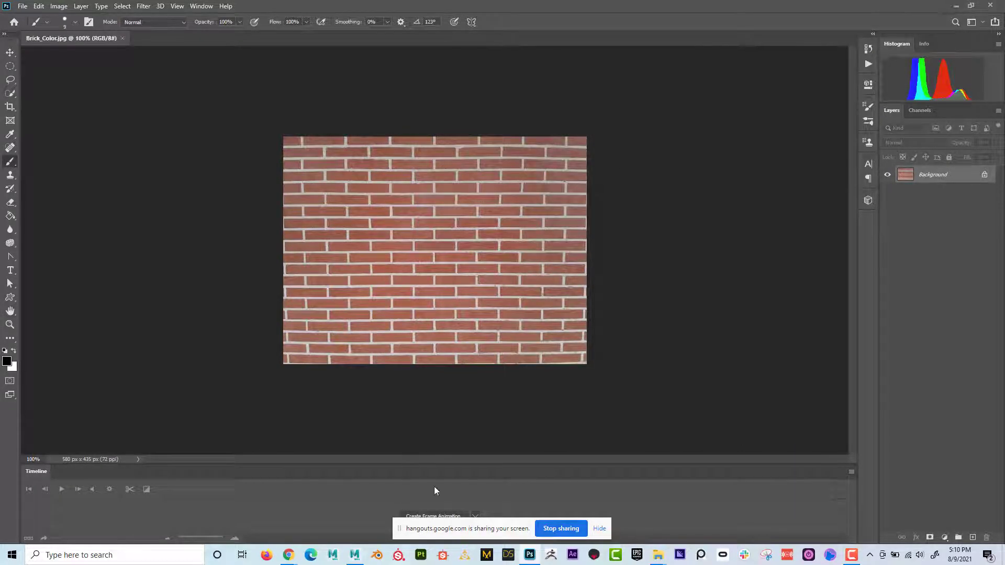
Step: Switch to Maya, create a polygon plane and scale it uniformly to about 23.7
mouse_move(358, 553)
click(382, 484)
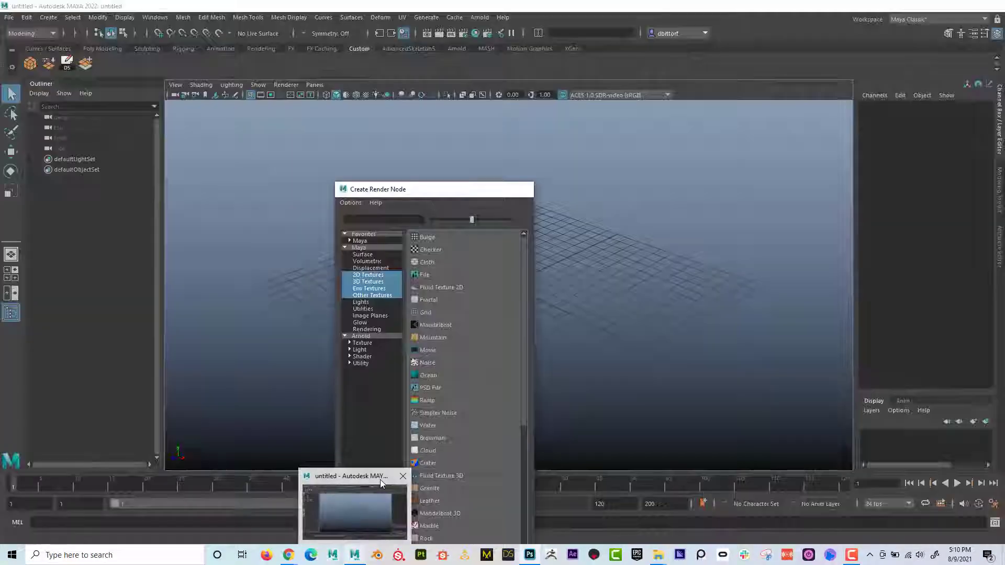
click(46, 18)
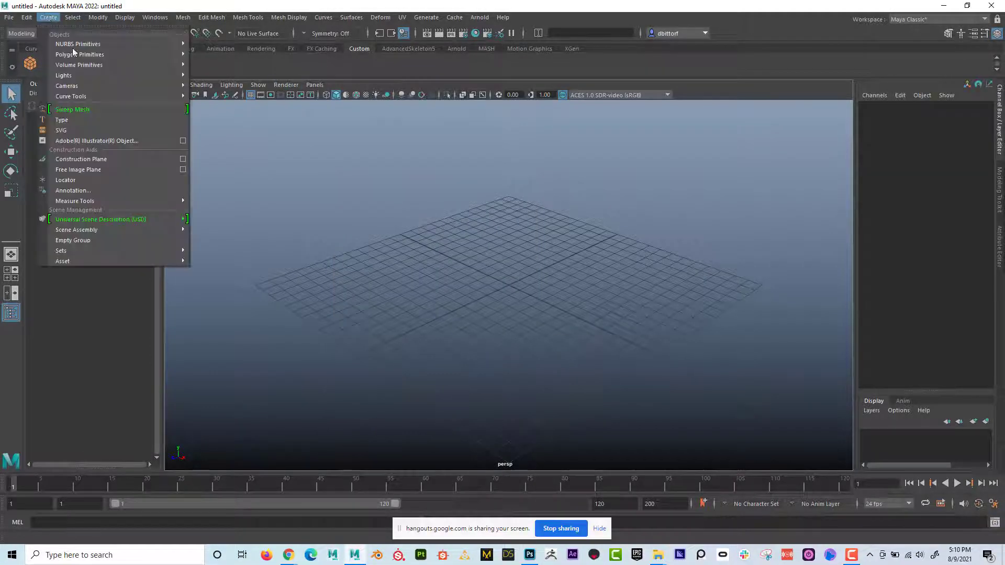
mouse_move(136, 55)
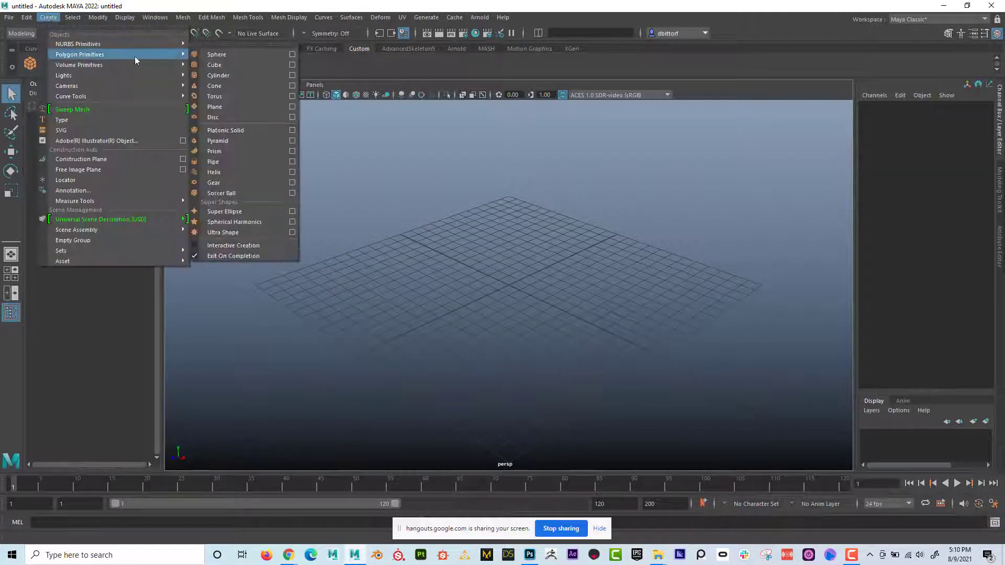
click(235, 108)
click(10, 191)
drag(504, 285, 747, 373)
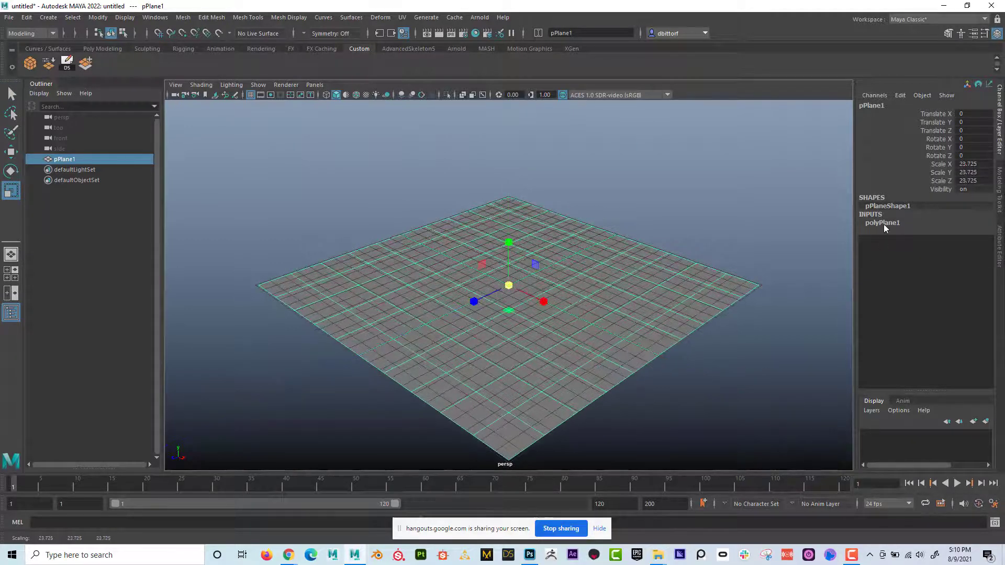
Step: Set the plane's Subdivisions Width and Subdivisions Height to 1
click(895, 225)
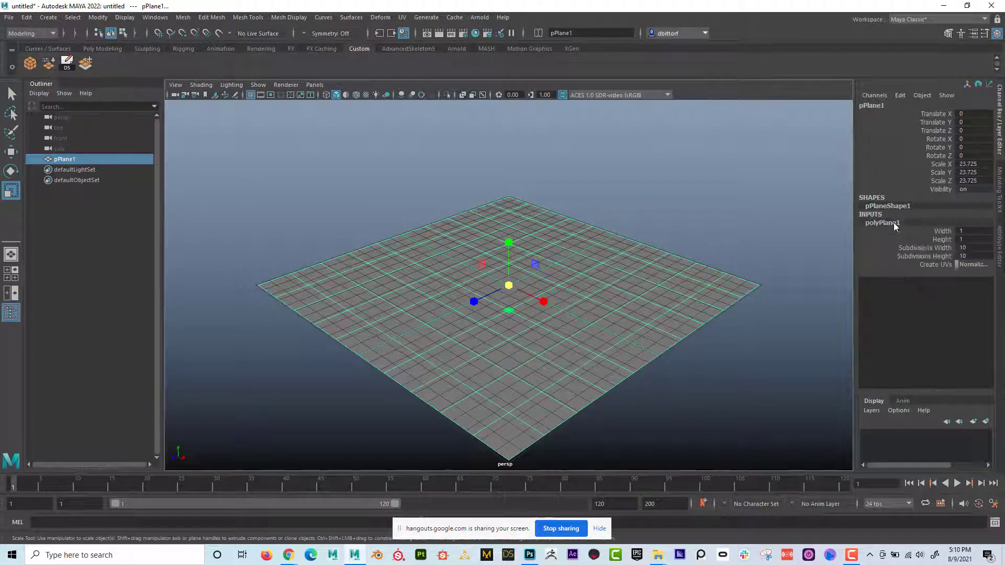
drag(973, 249, 973, 255)
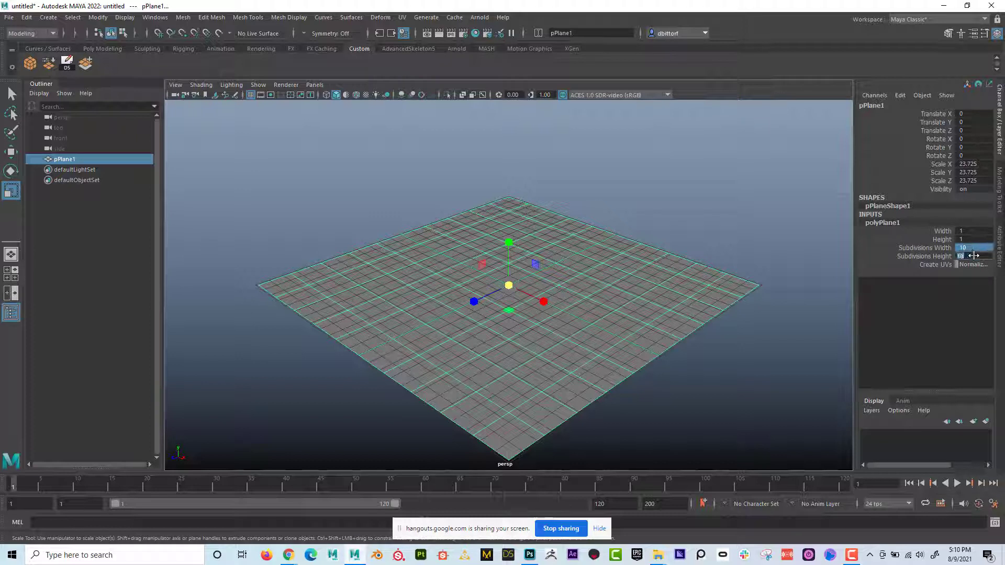
key(Return)
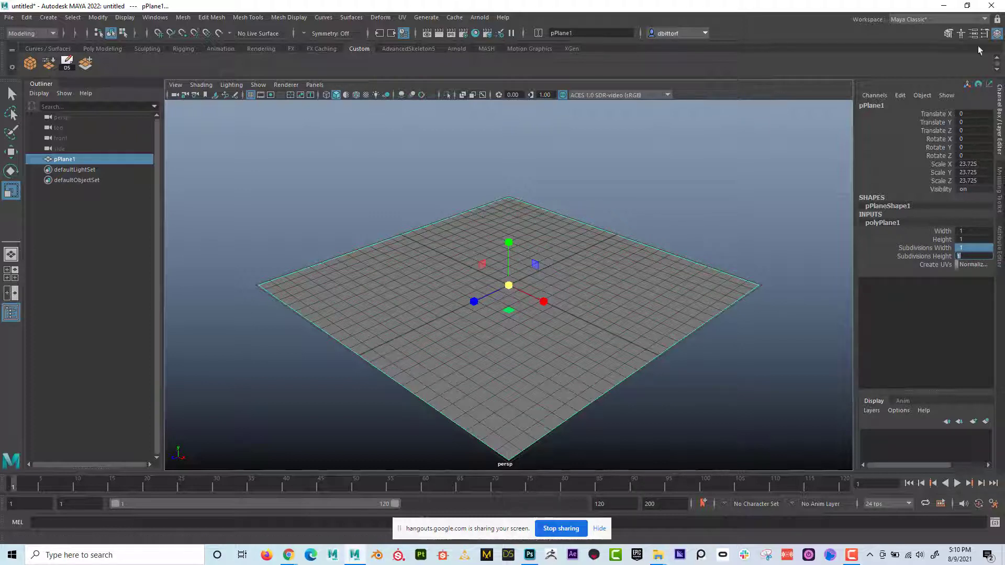
click(997, 35)
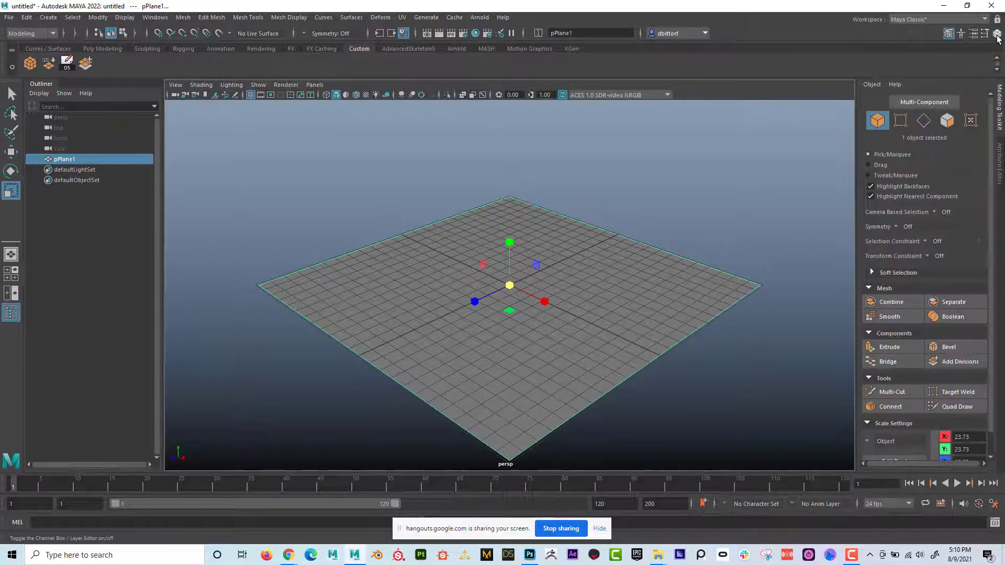
click(997, 35)
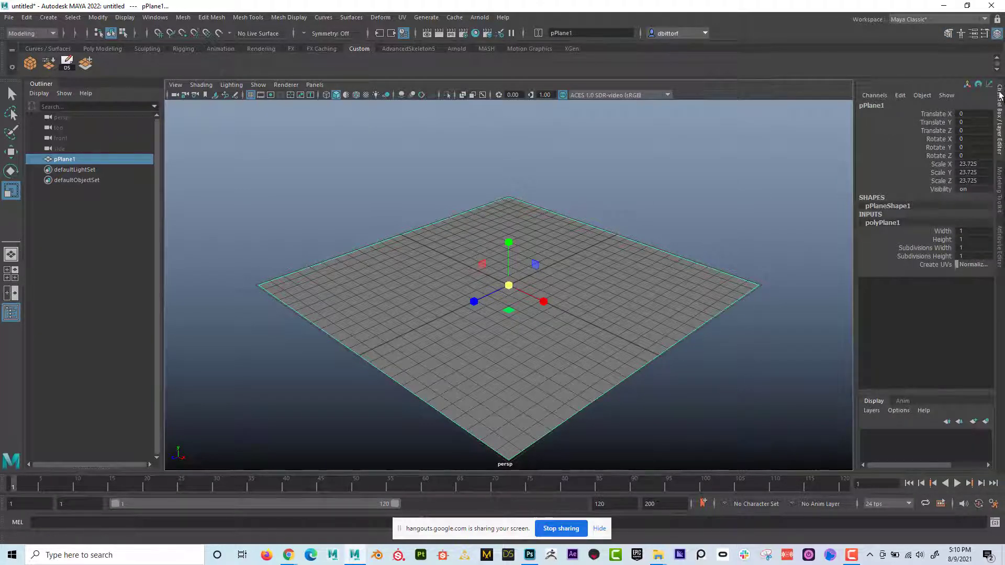
Step: Stand the plane upright by rotating it 90 degrees in X, and raise it to about 11.99 in Y
click(9, 171)
drag(516, 253, 506, 165)
click(10, 152)
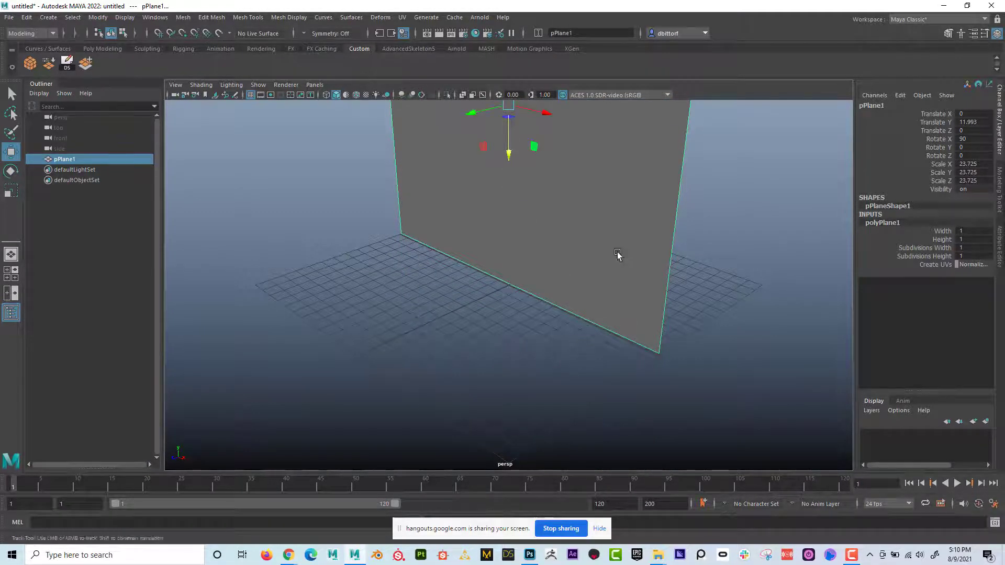
Step: Assign a new Blinn material to the upright plane and name it Brick_Material
alt+right_drag(619, 242, 512, 207)
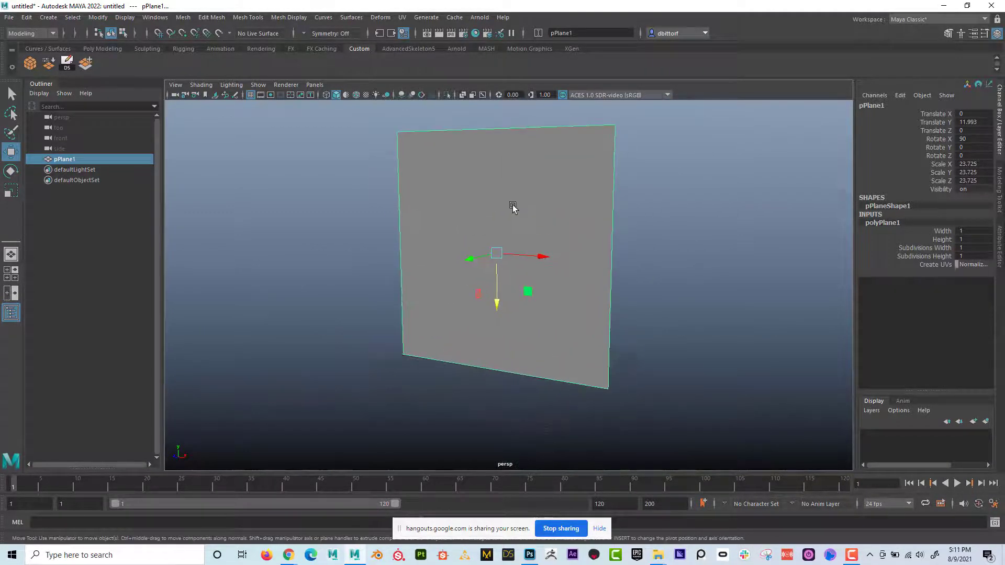
right_click(484, 206)
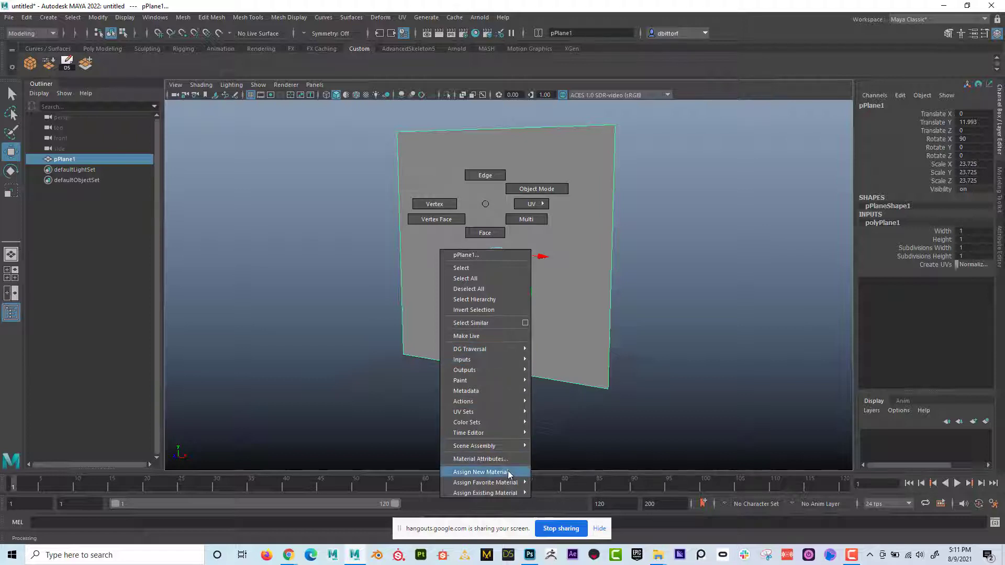
mouse_move(512, 485)
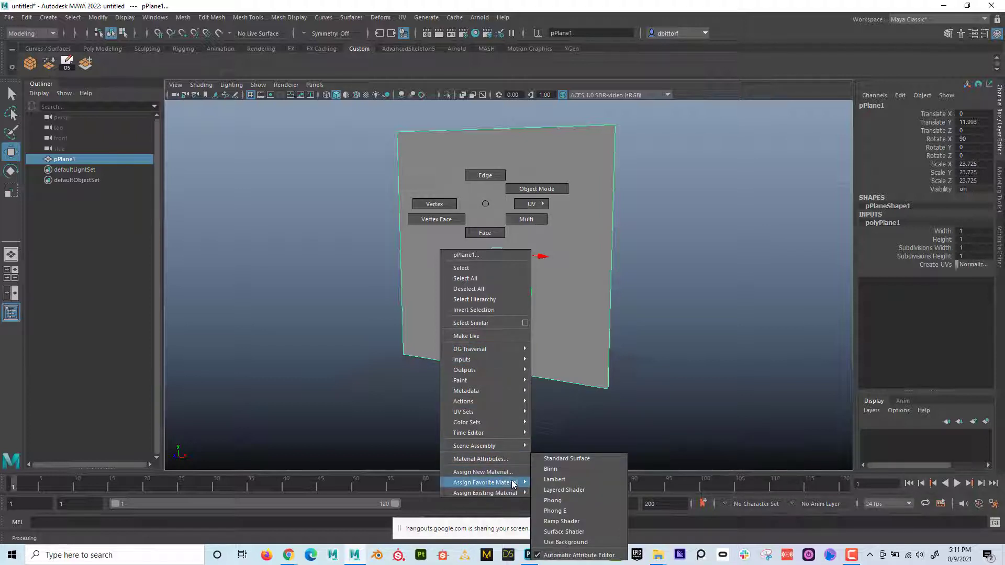
click(564, 471)
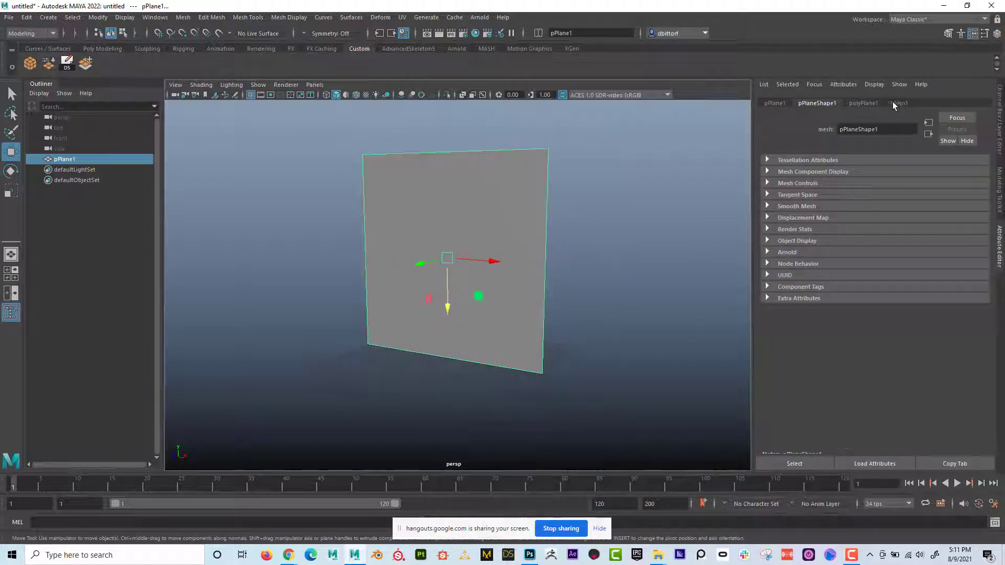
click(899, 103)
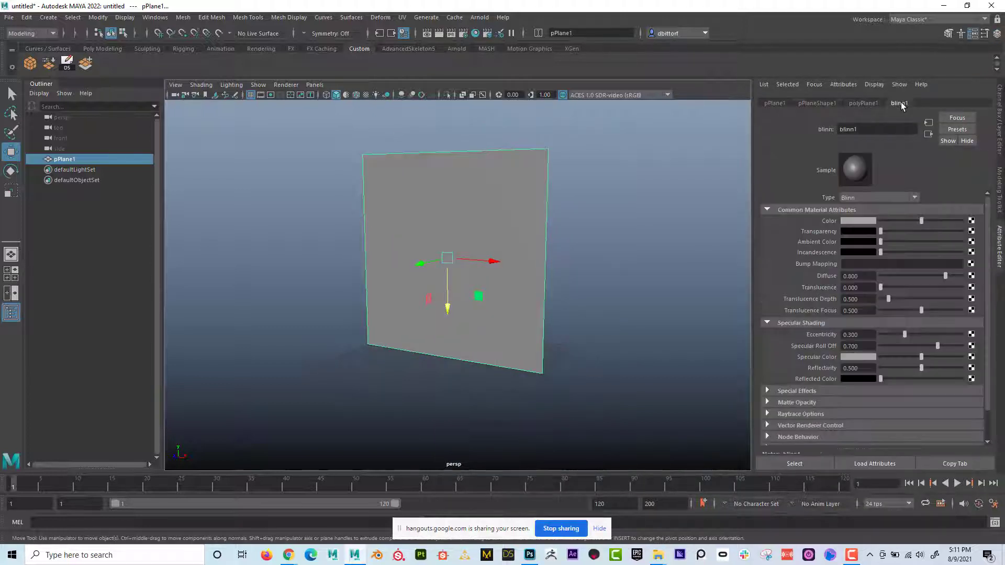
double_click(847, 129)
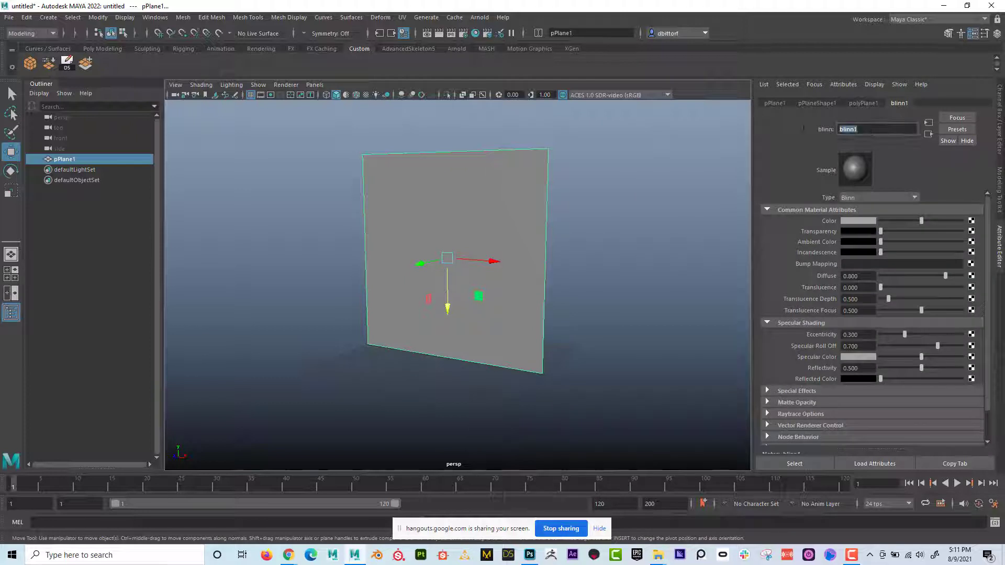
text(Brick_Material)
key(Return)
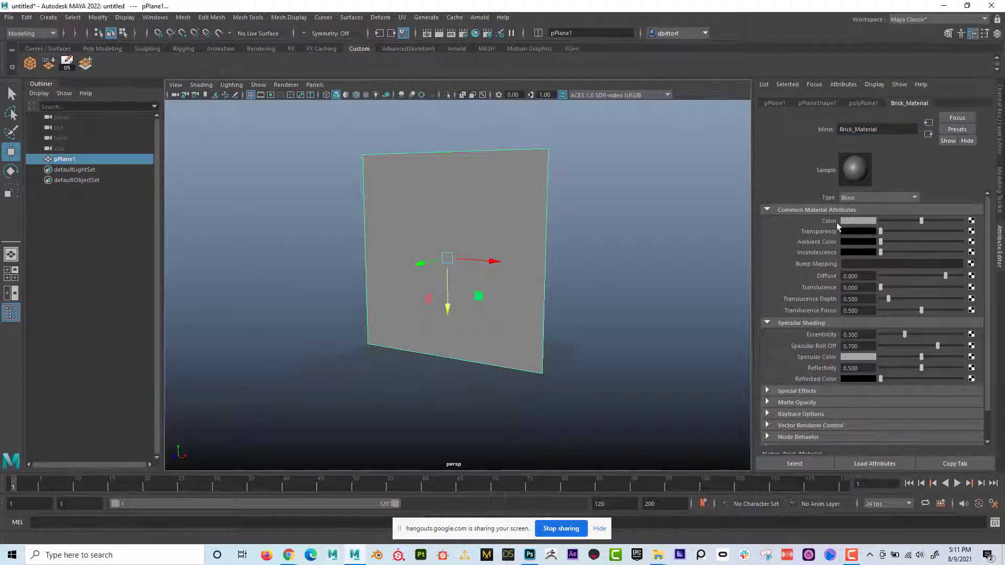
Step: Connect a File texture with Brick_Color.jpg from sourceimages to the material's Color and turn on textured viewport display
click(971, 220)
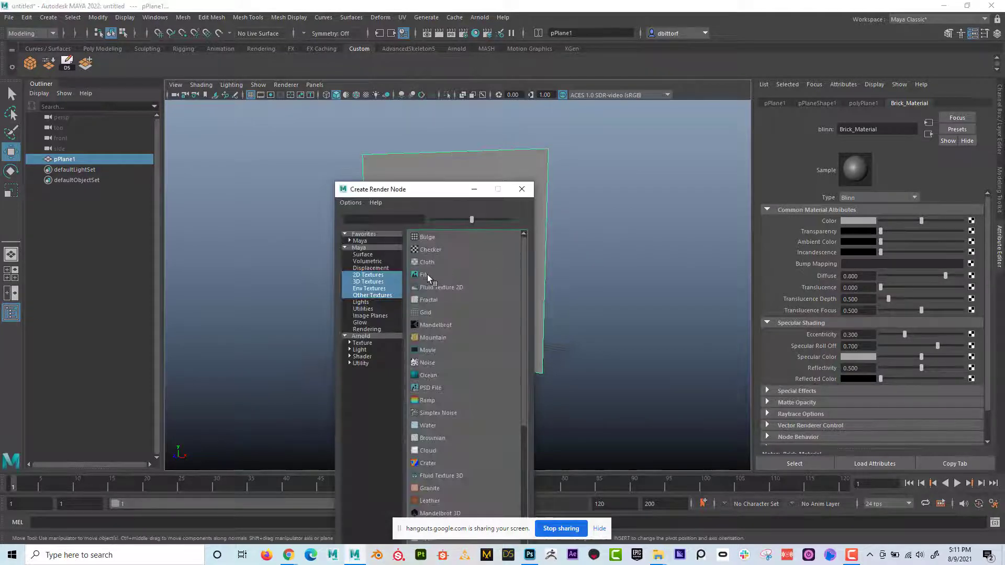
click(427, 275)
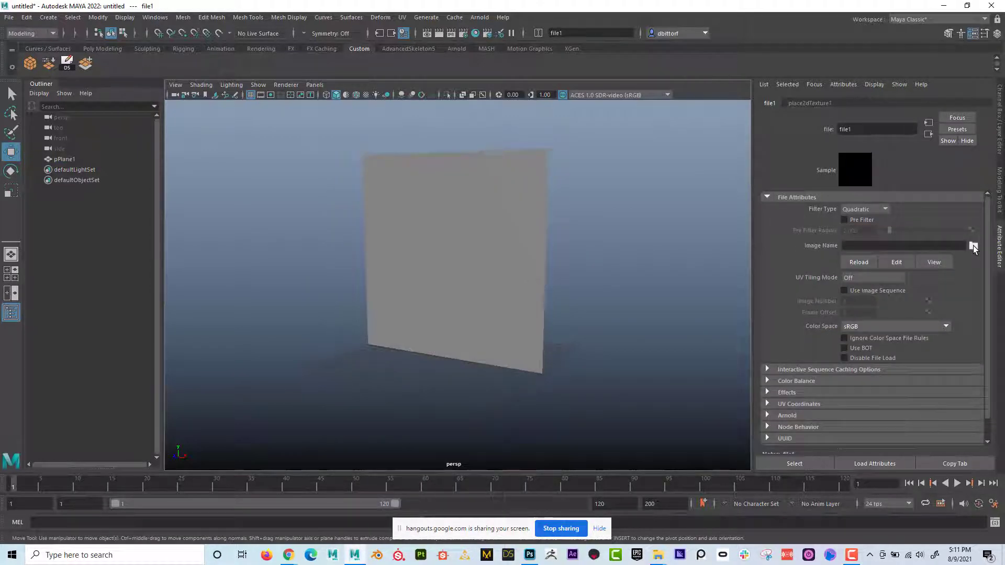
click(972, 246)
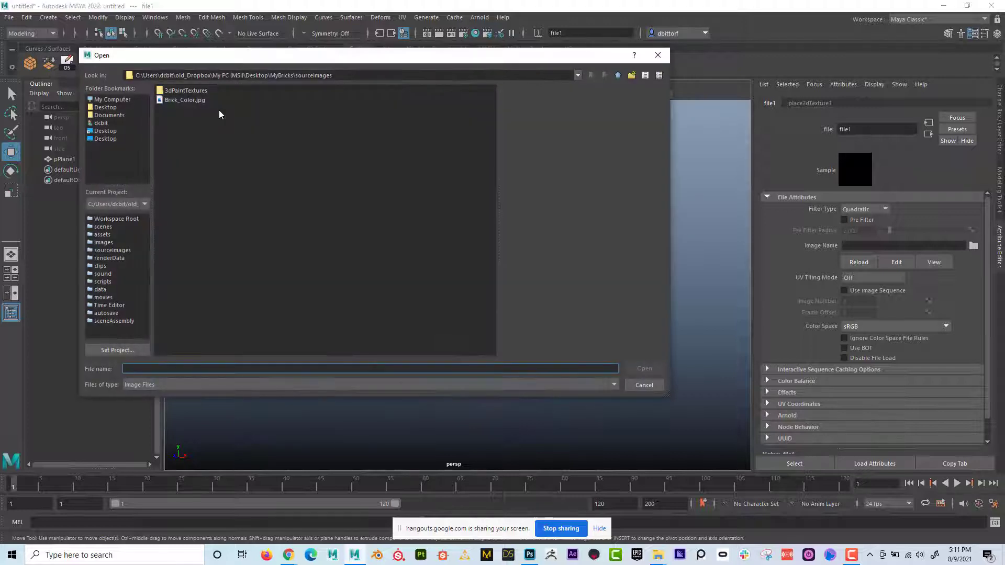
click(181, 101)
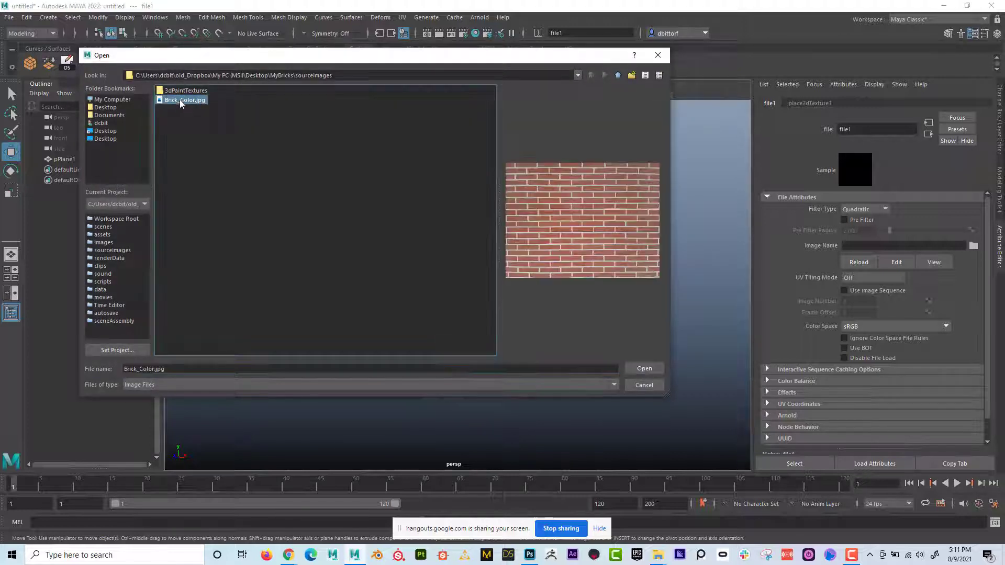
click(655, 371)
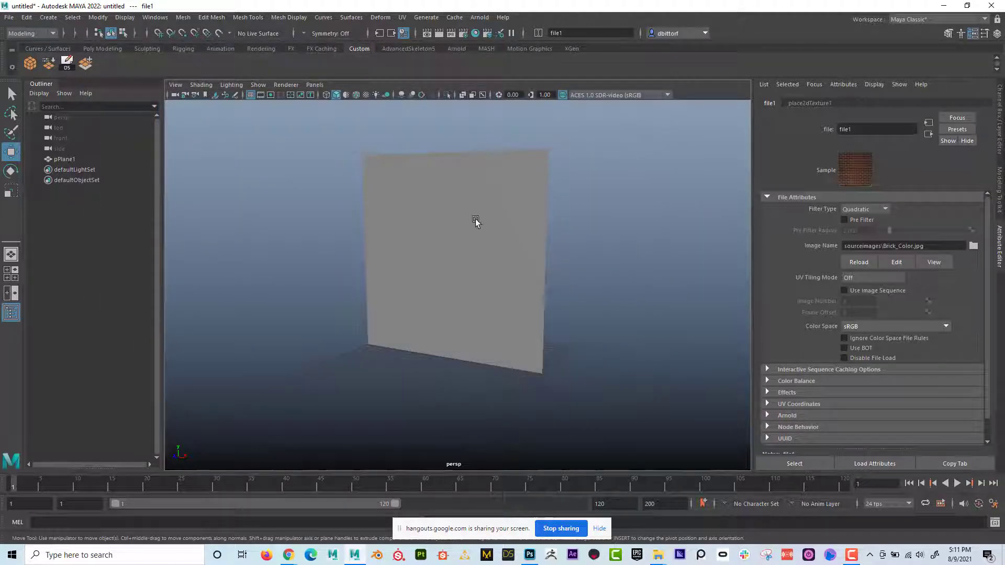
key(6)
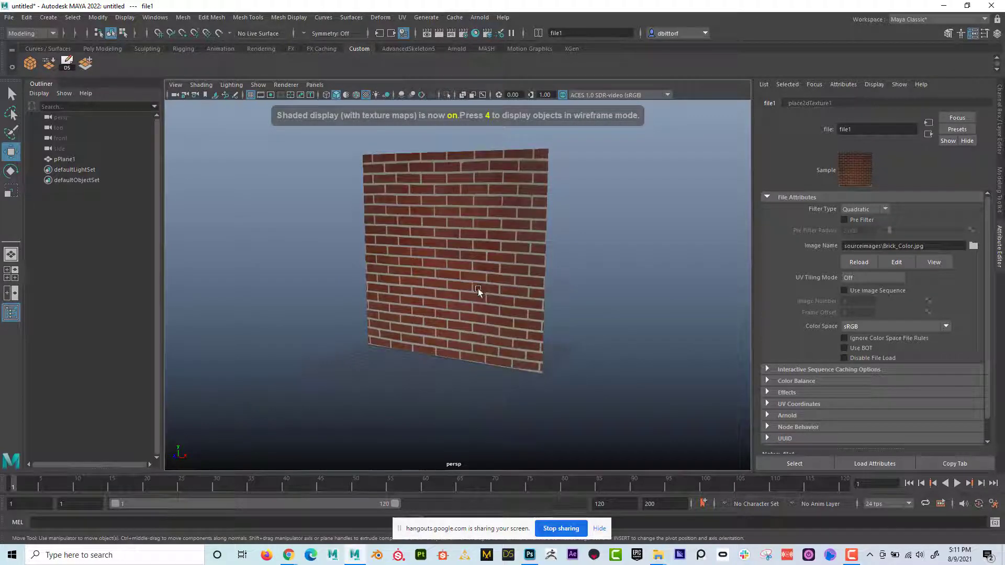
Step: Examine the textured brick wall up close and from different angles to judge its surface flatness and shine
alt+right_drag(472, 284, 589, 291)
alt+drag(590, 291, 439, 258)
alt+right_drag(438, 258, 526, 268)
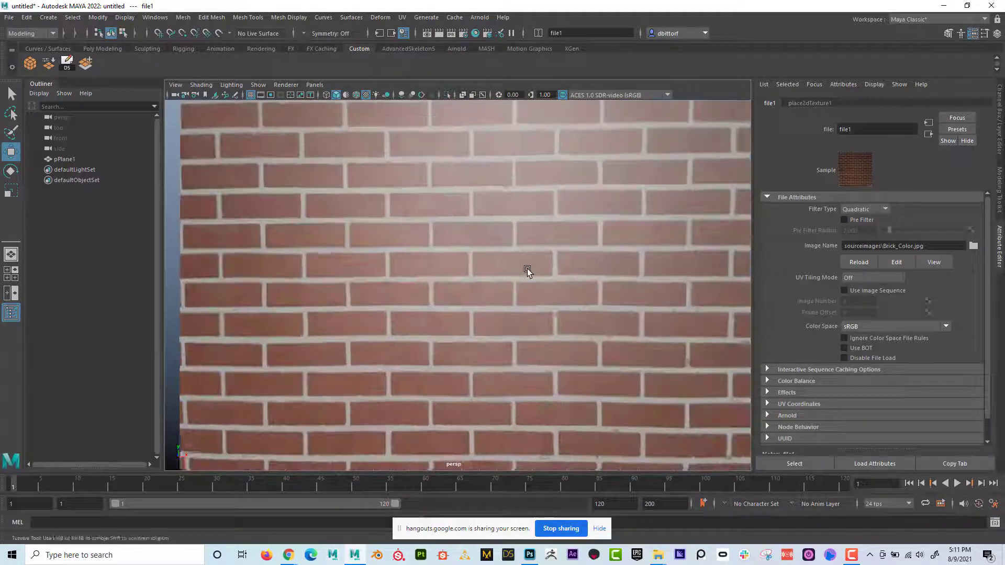
mouse_move(526, 268)
alt+mouse_down()
mouse_move(551, 260)
mouse_move(520, 264)
mouse_move(520, 274)
mouse_move(532, 266)
alt+mouse_up()
alt+drag(526, 259, 466, 270)
scroll(512, 266, down, 4)
alt+right_drag(466, 270, 442, 268)
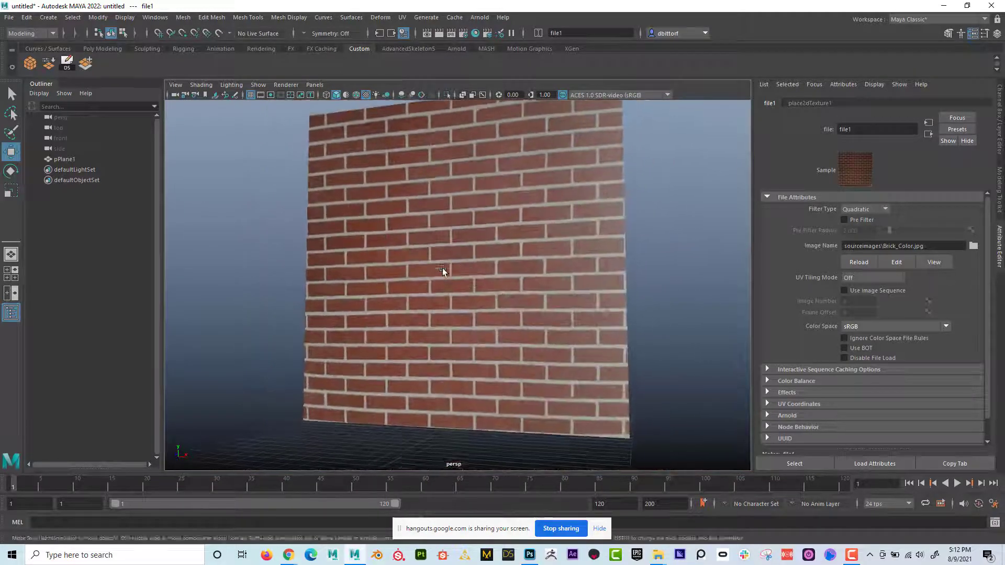
alt+drag(442, 268, 473, 283)
alt+right_drag(473, 284, 455, 288)
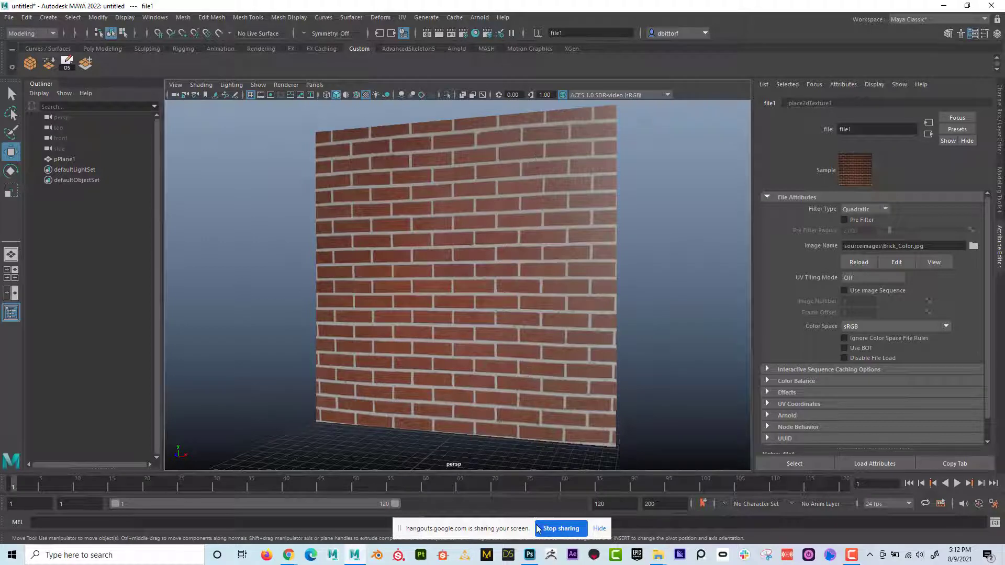
Step: Switch to Photoshop, convert the Background of Brick_Color.jpg into a regular layer and duplicate it
mouse_move(529, 554)
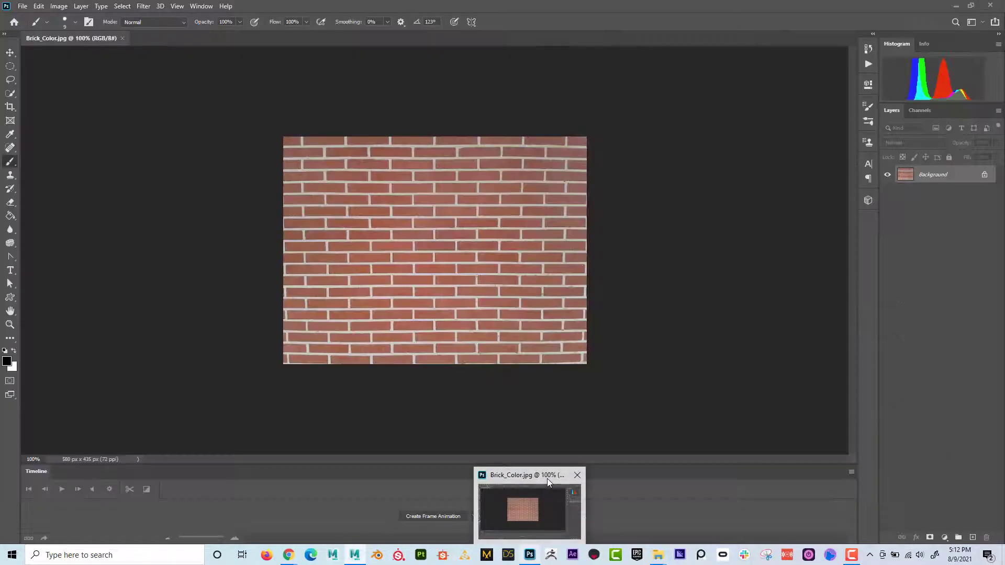
click(548, 478)
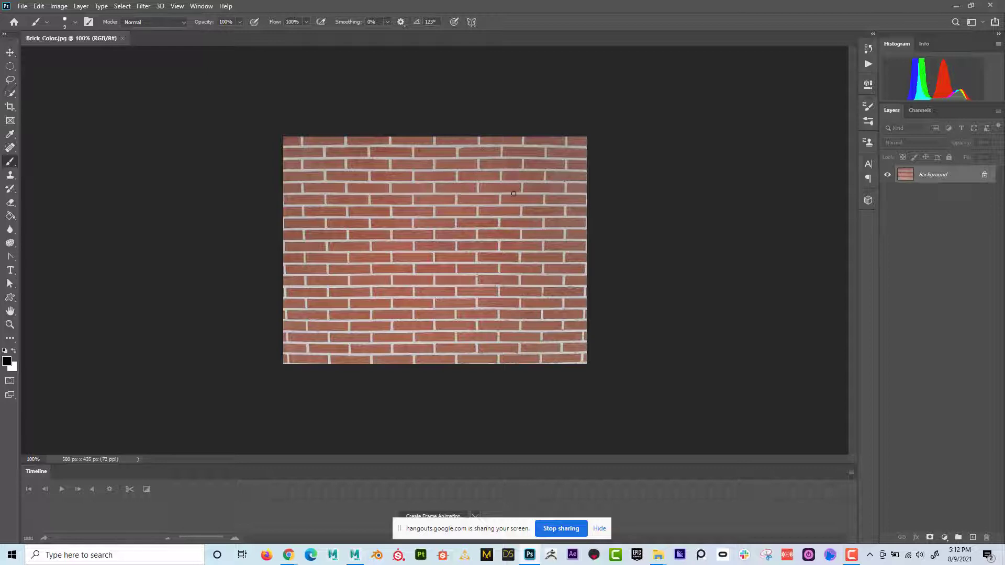
double_click(960, 176)
click(541, 180)
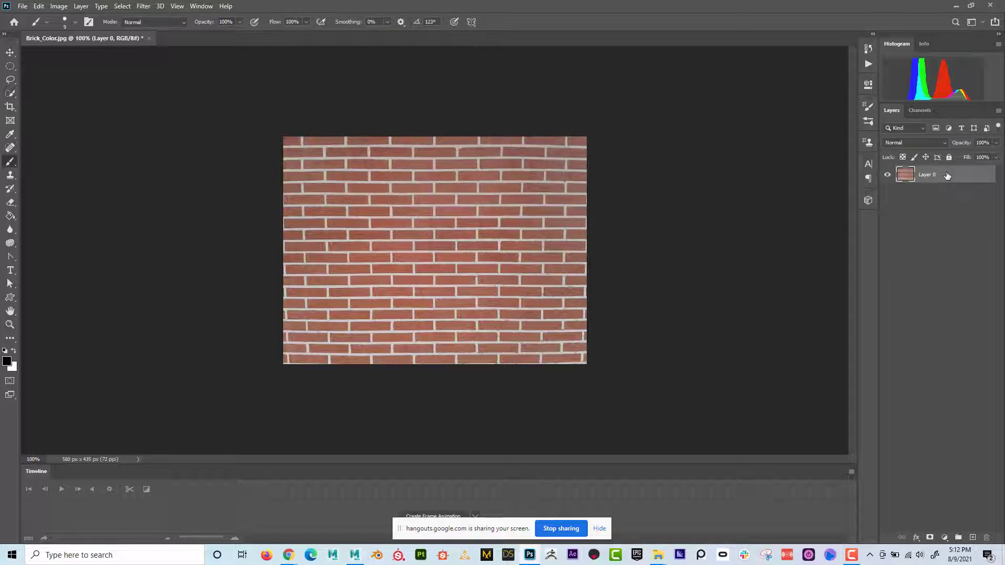
drag(947, 175, 972, 538)
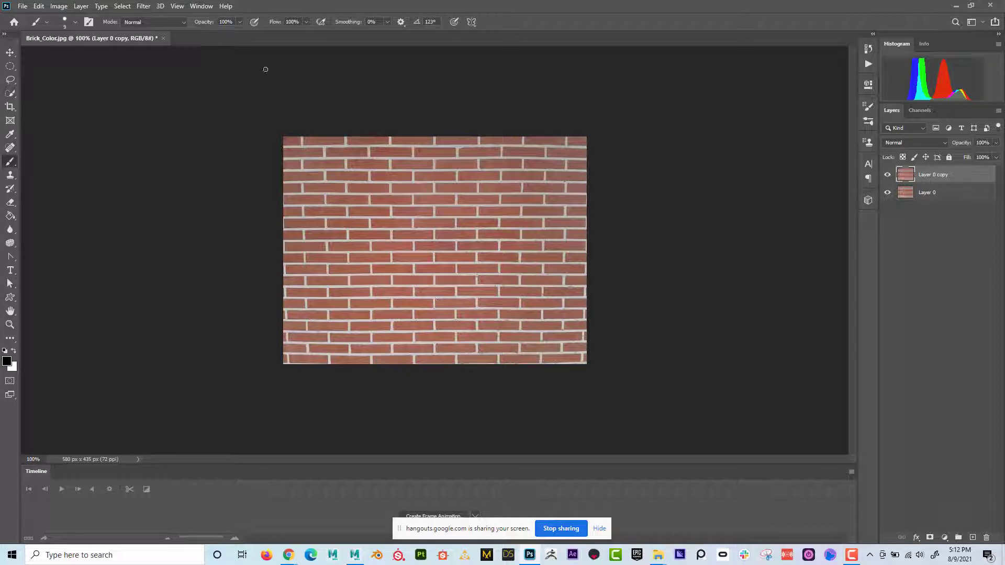
Step: Apply a Black & White adjustment to the duplicate layer with Reds and Yellows both at -200%
click(58, 6)
mouse_move(78, 33)
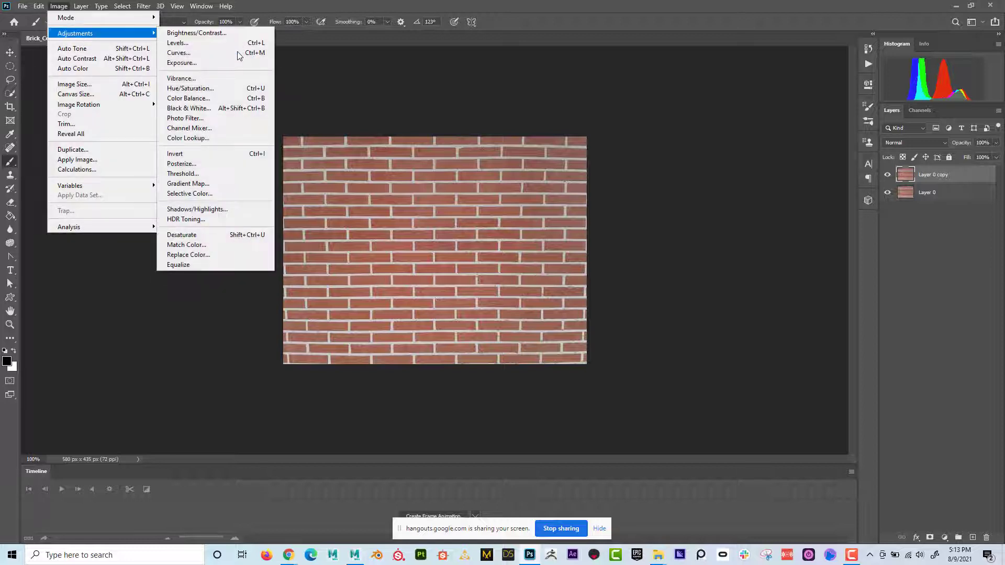
click(243, 108)
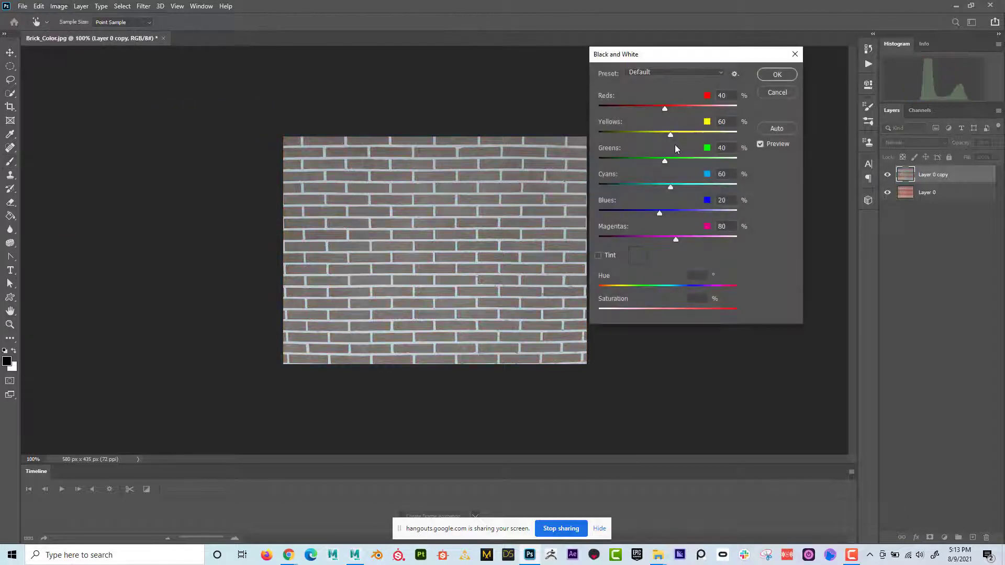
drag(664, 110, 575, 111)
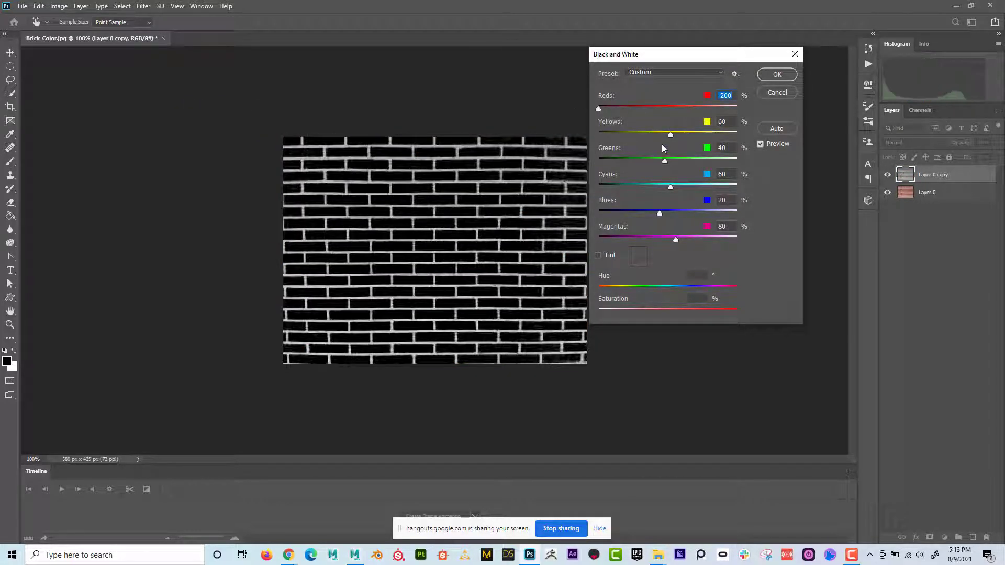
drag(669, 135, 544, 130)
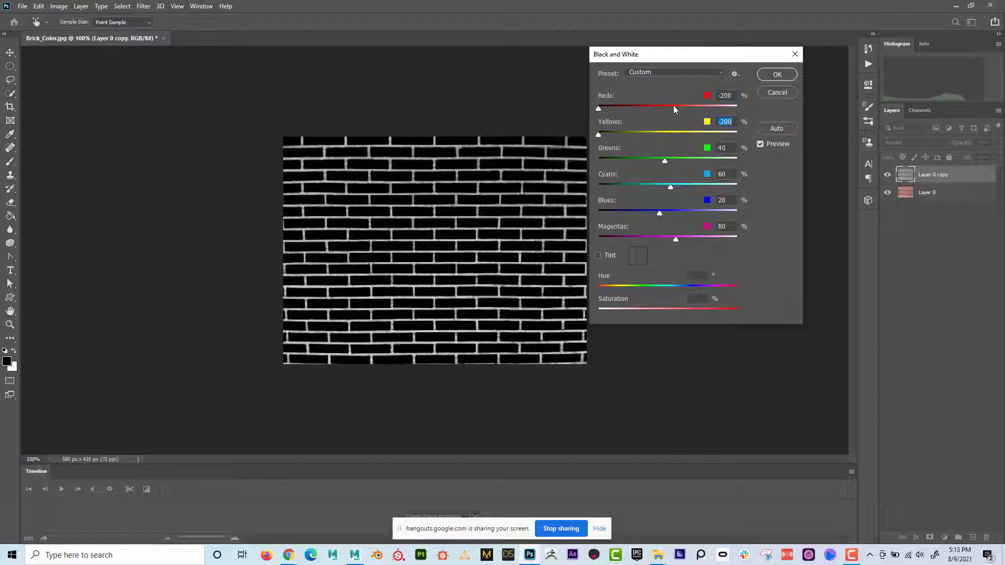
click(777, 74)
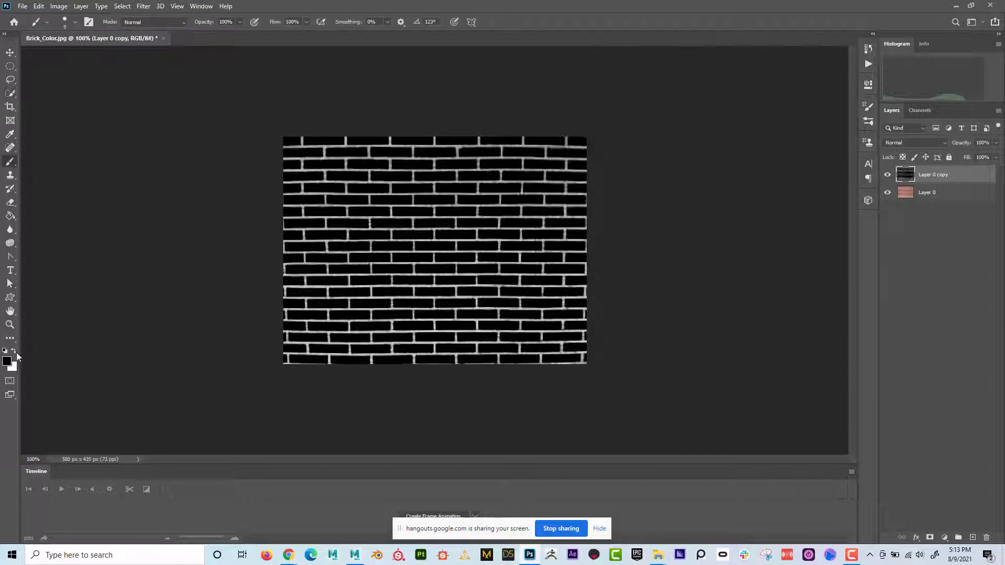
Step: Apply a Brightness/Contrast adjustment to the black-and-white brick layer with Brightness at 138
click(10, 324)
click(452, 224)
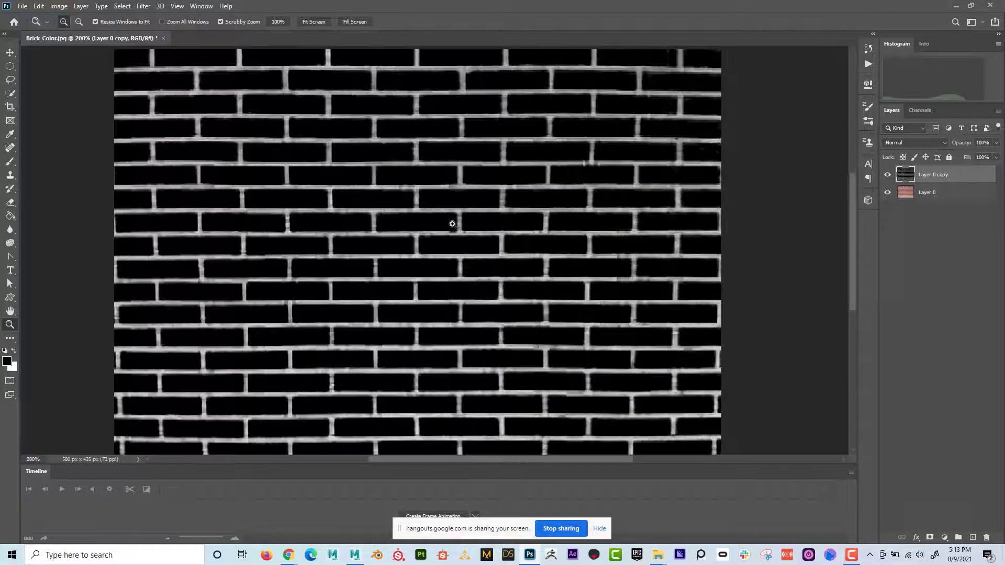
drag(437, 224, 419, 224)
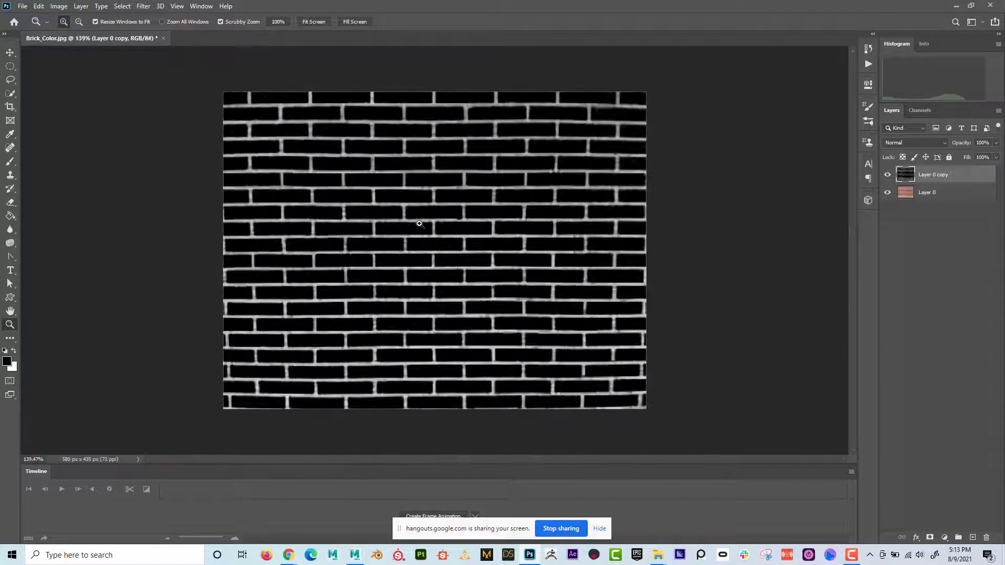
click(59, 6)
mouse_move(81, 34)
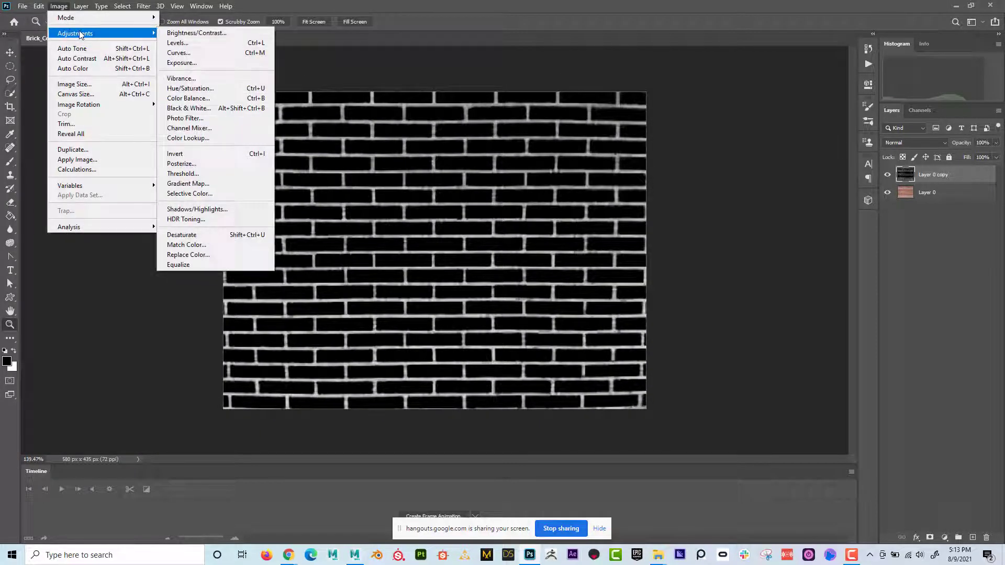
click(176, 33)
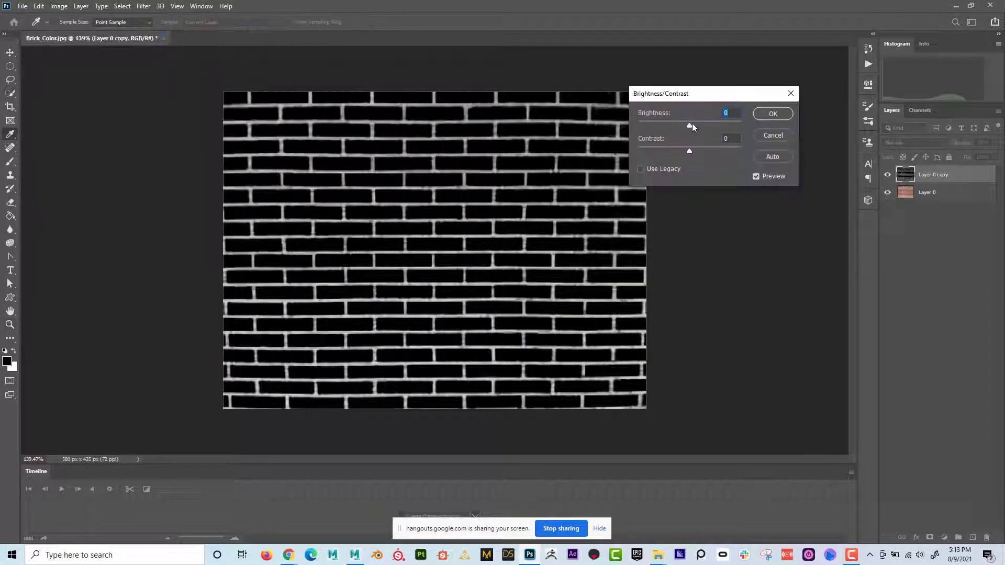
drag(689, 124, 738, 130)
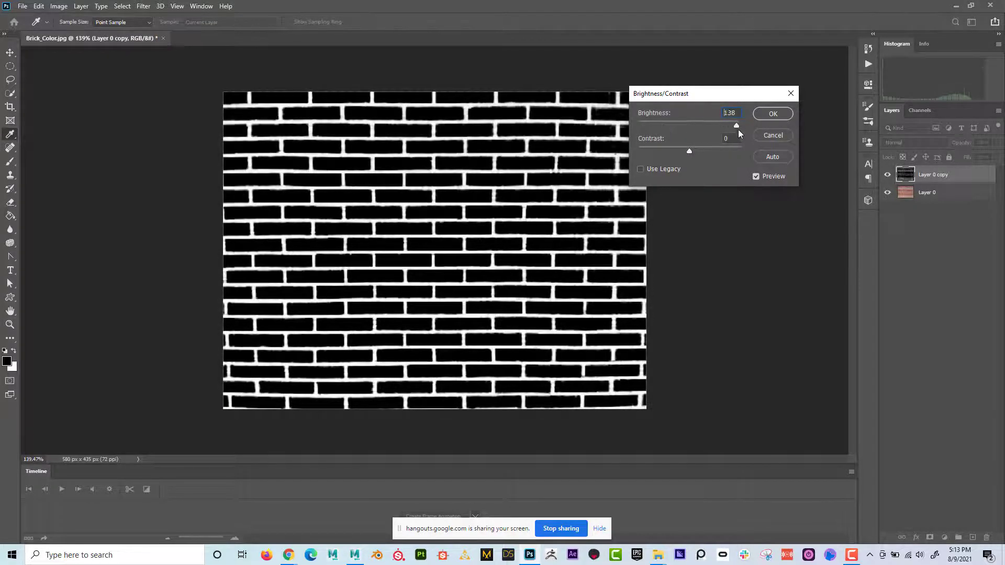
click(773, 113)
Step: Invert the black-and-white brick layer so the bricks are white and the mortar lines black
key(z)
click(425, 174)
click(446, 187)
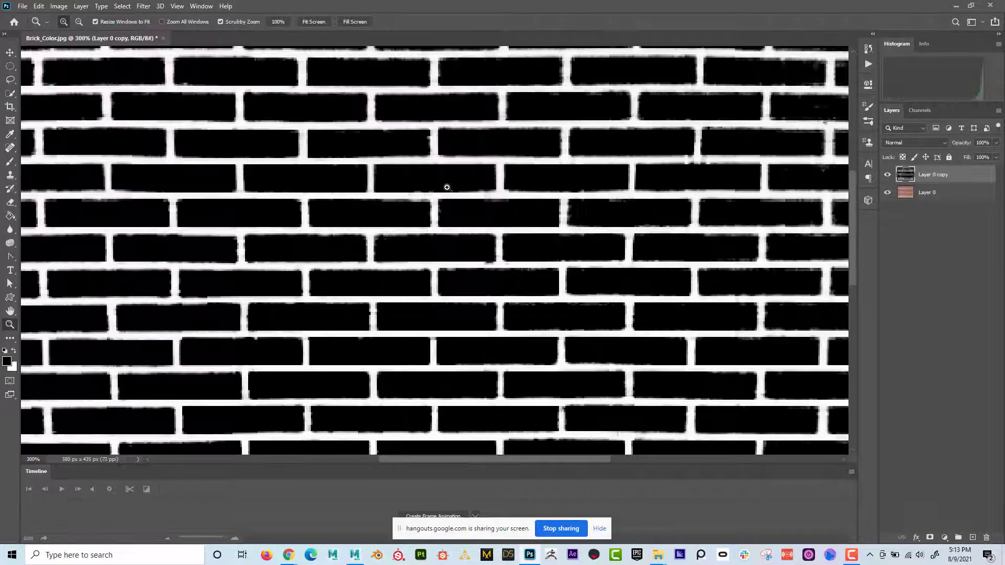
drag(451, 186, 426, 183)
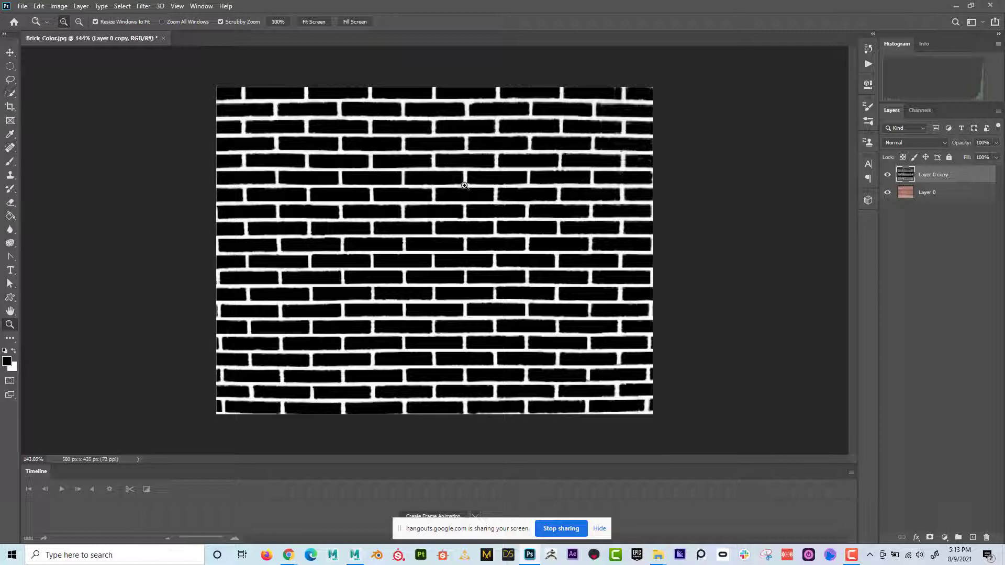
key(ctrl+i)
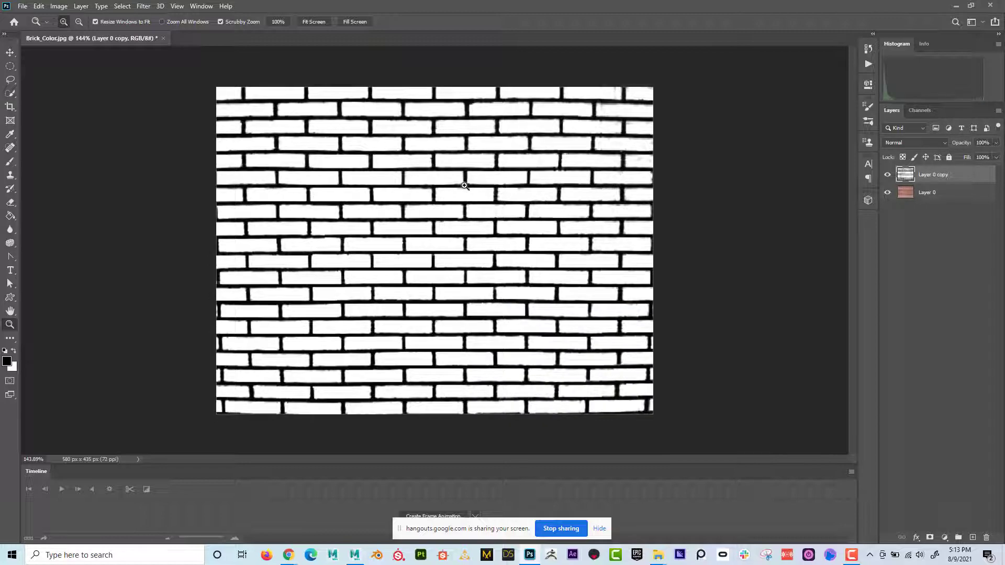
drag(510, 191, 532, 194)
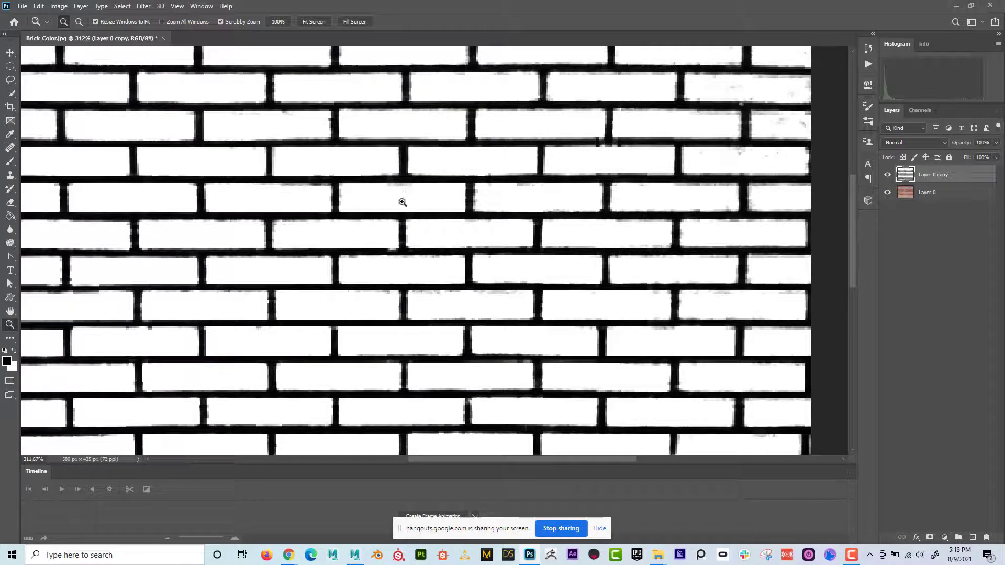
drag(432, 209, 372, 215)
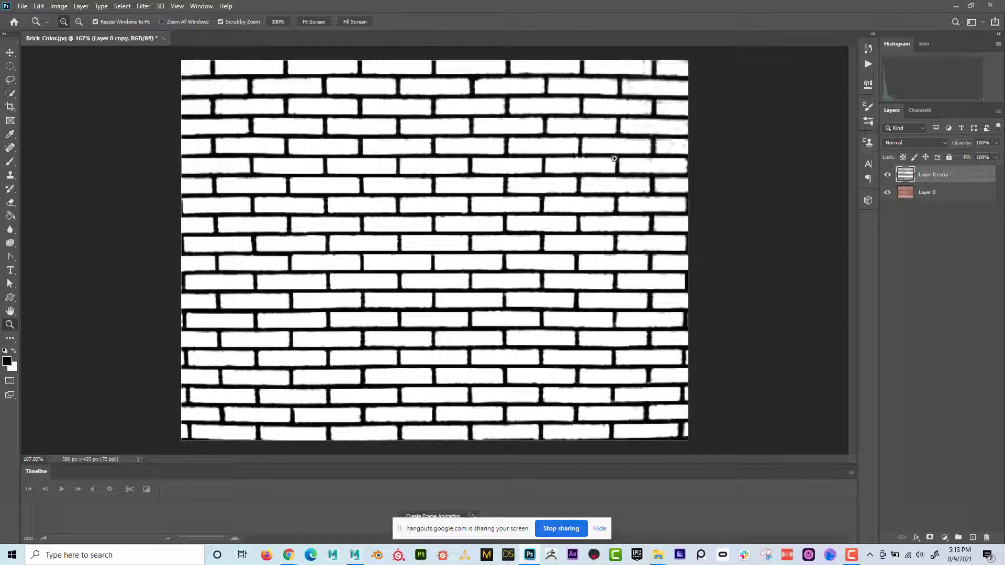
drag(617, 176, 607, 181)
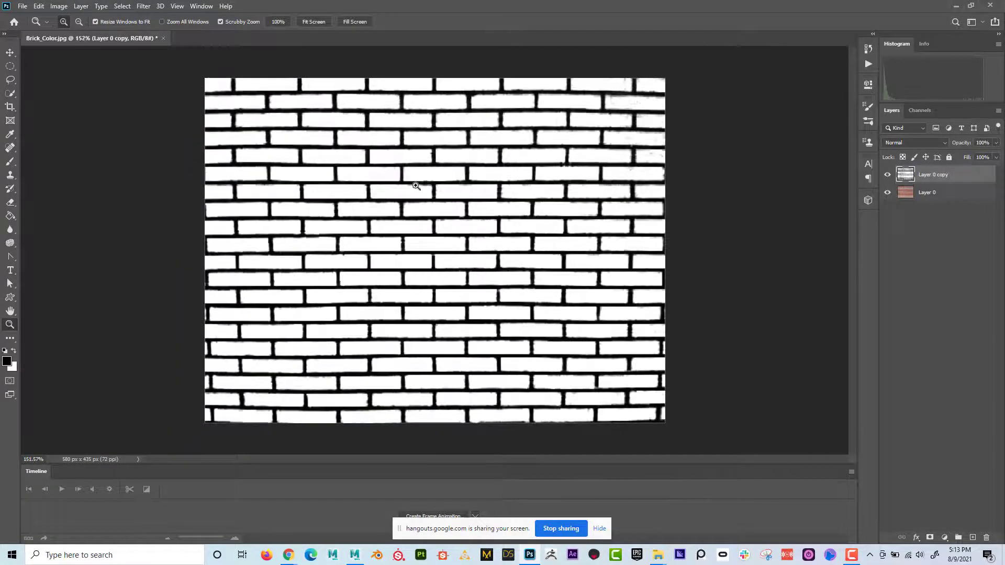
Step: Save a JPEG copy named Brick_Bump in the MyBricks sourceimages folder at maximum quality 12
click(25, 6)
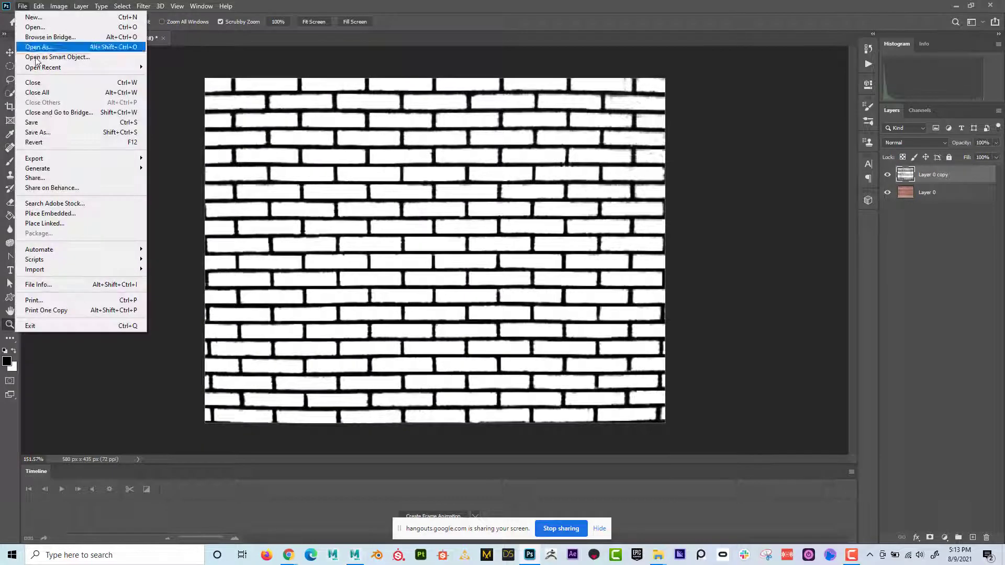
click(56, 130)
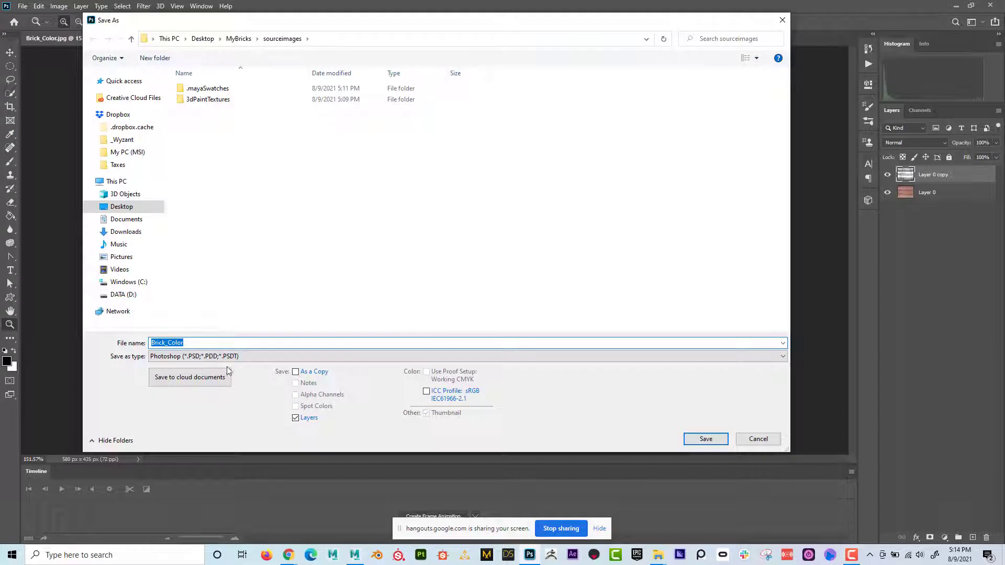
click(230, 356)
click(220, 440)
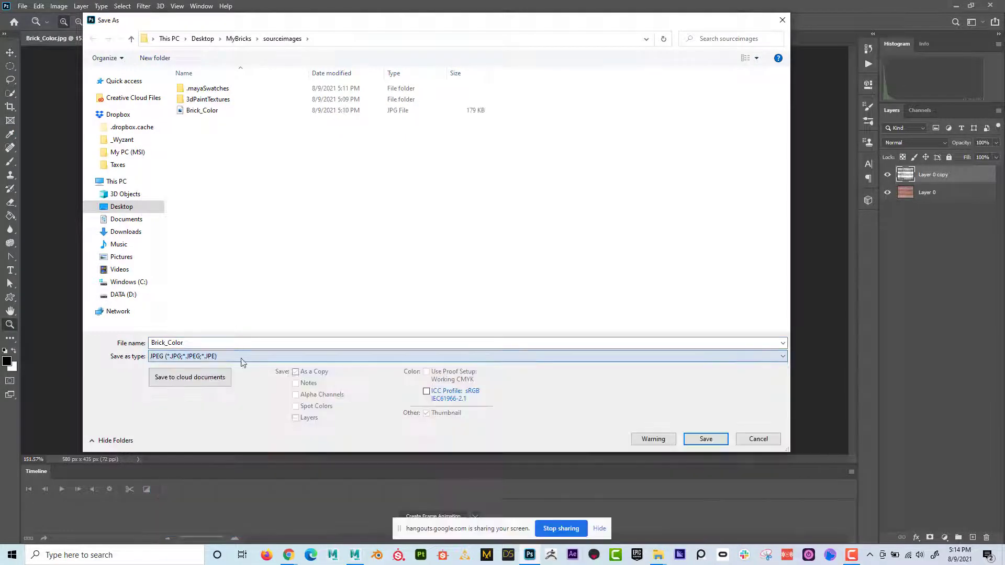
click(203, 114)
drag(193, 344, 169, 344)
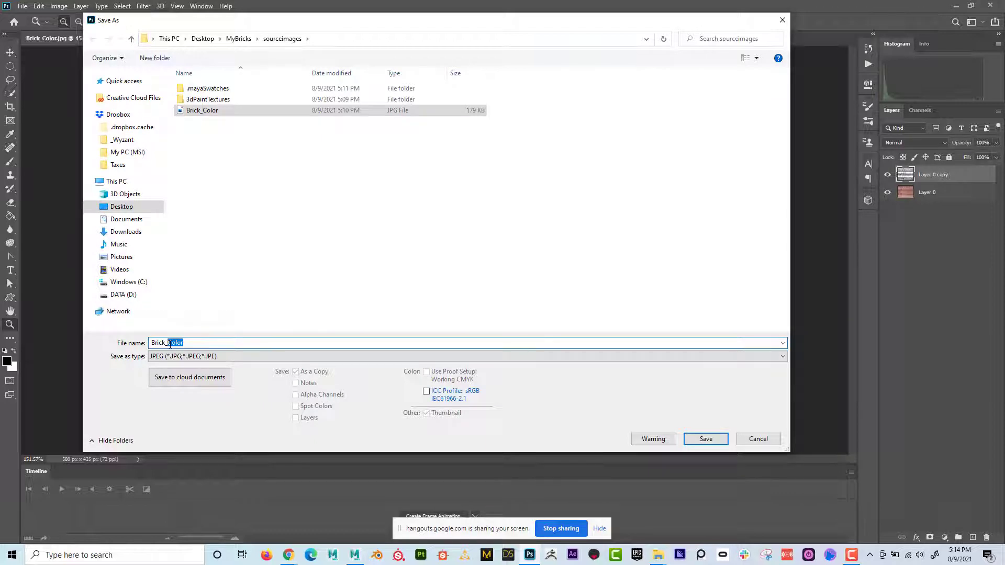
text(Bum)
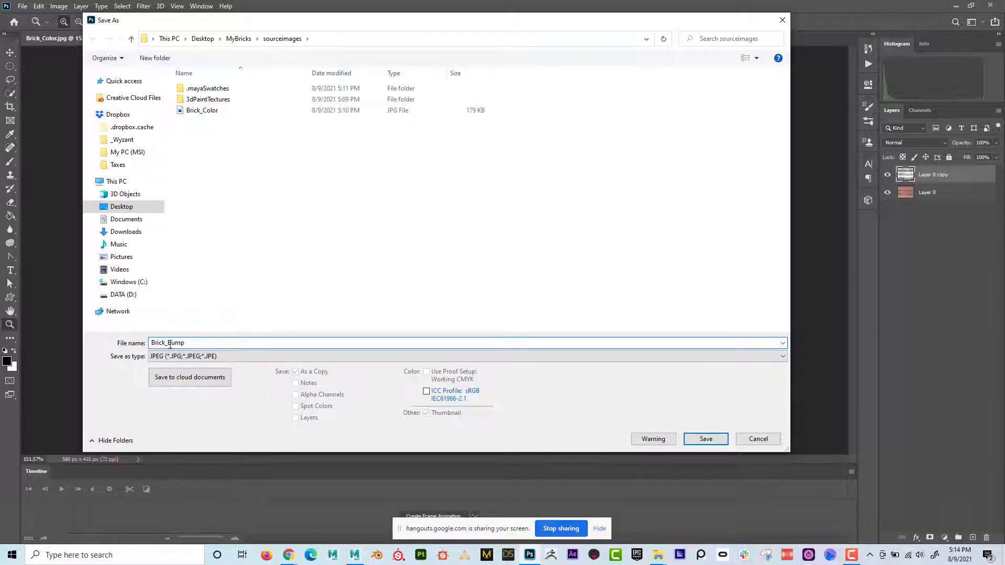
text(p)
click(705, 439)
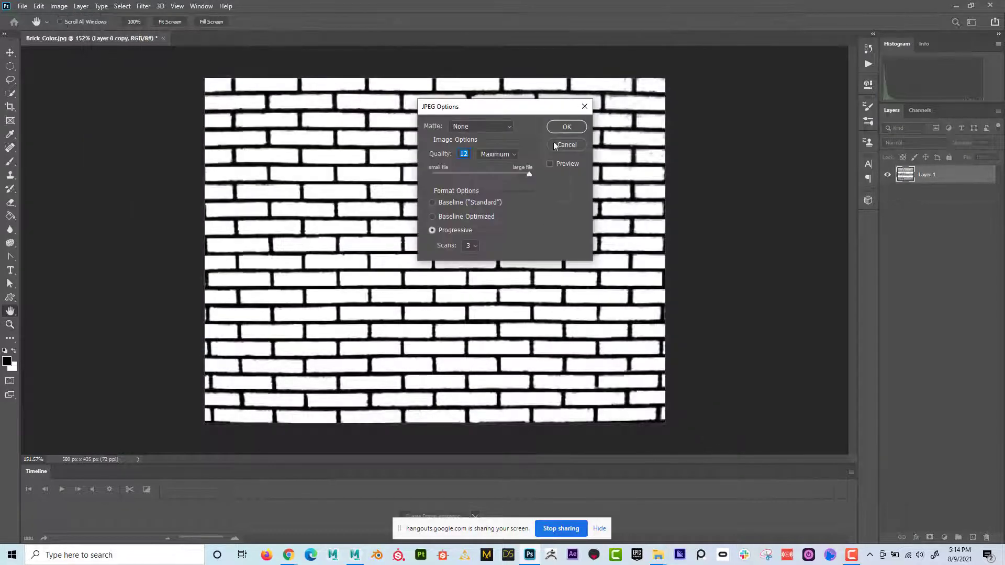
click(567, 127)
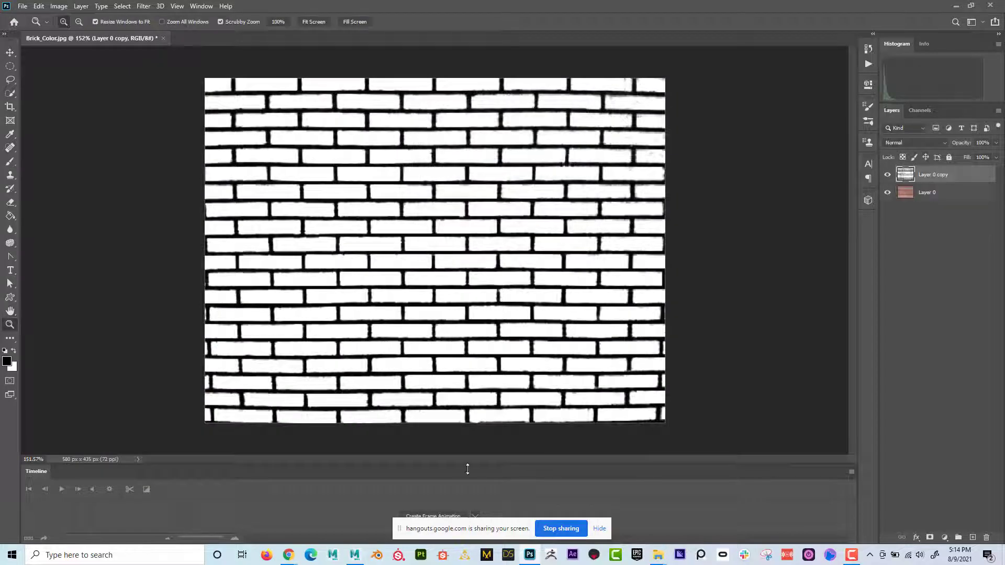
Step: Switch to Maya and connect a File texture to the Bump Mapping of the wall's Brick_Material
click(351, 553)
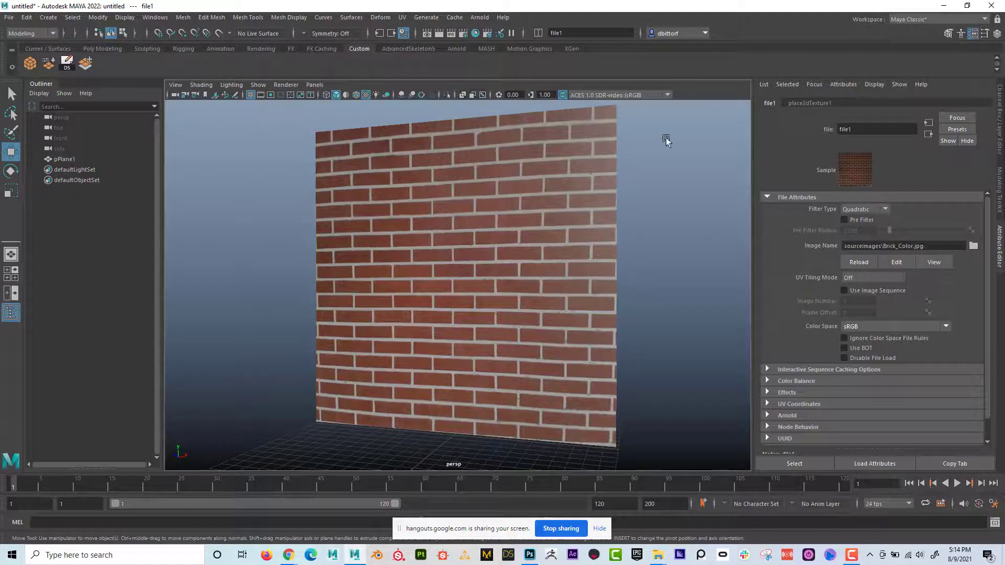
click(479, 177)
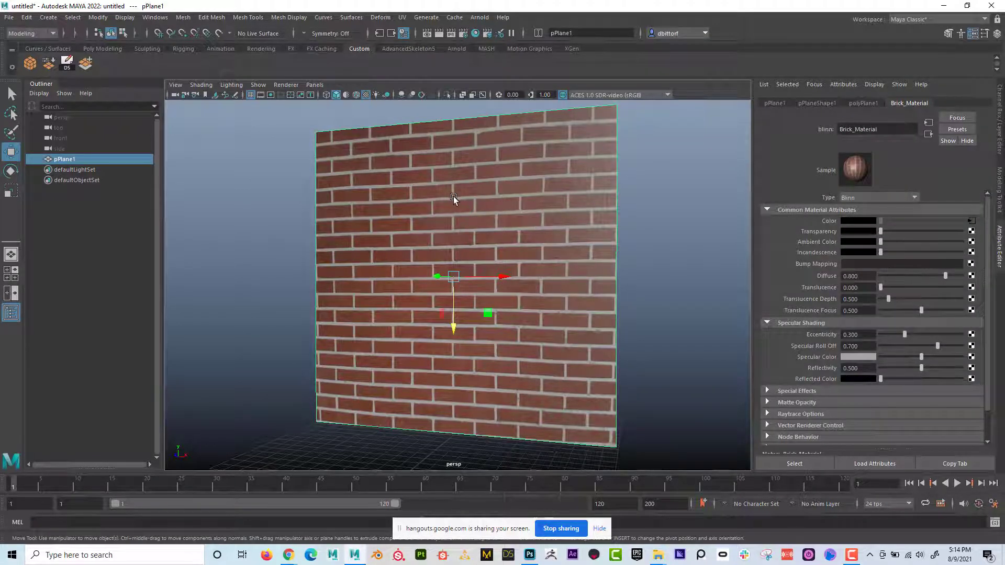
right_drag(451, 196, 467, 451)
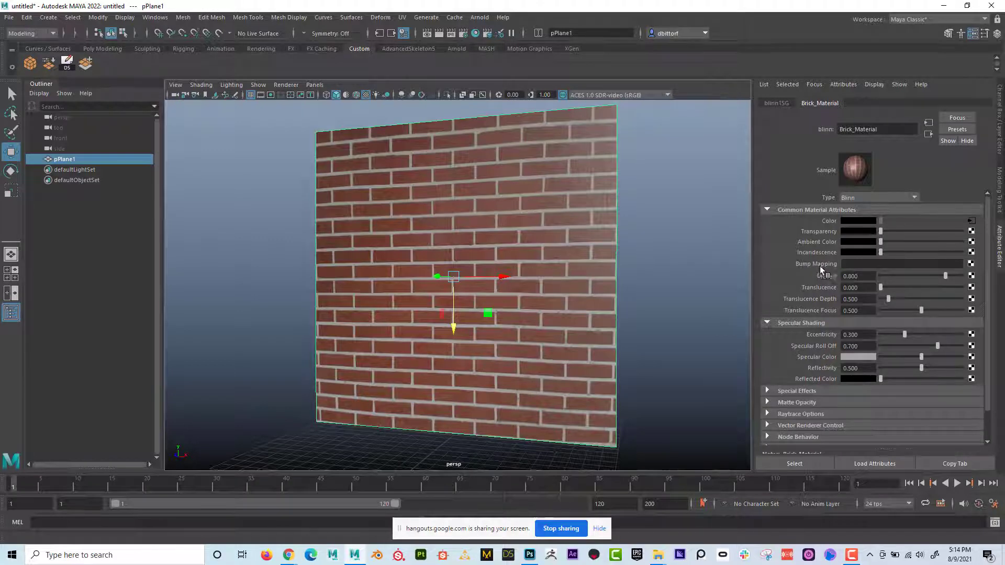
alt+drag(398, 335, 466, 327)
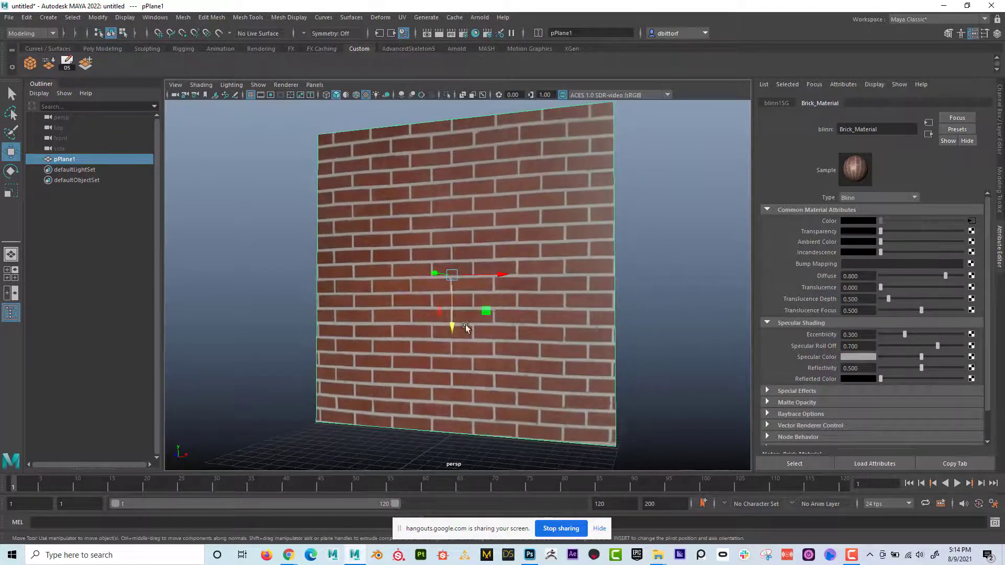
click(971, 264)
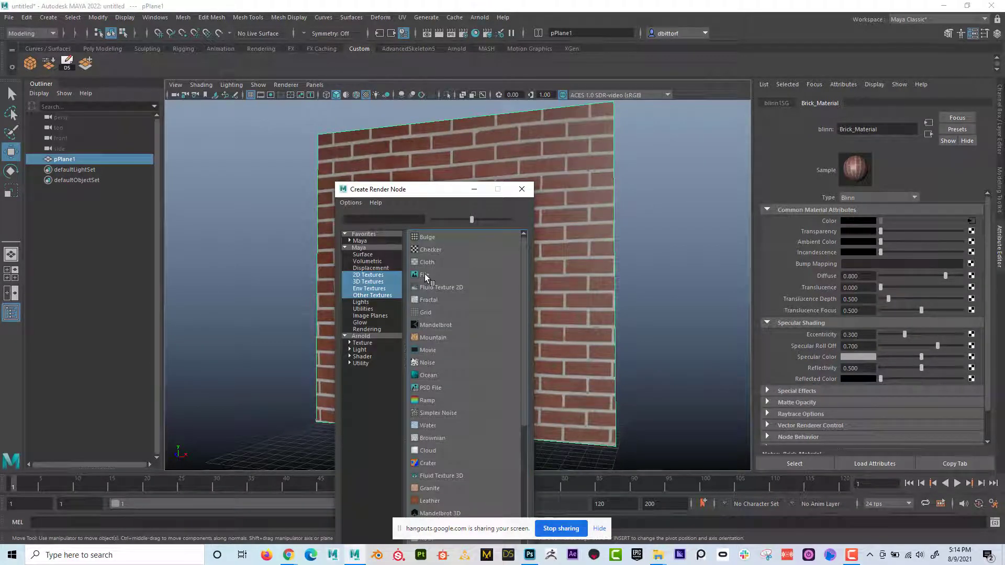
click(423, 275)
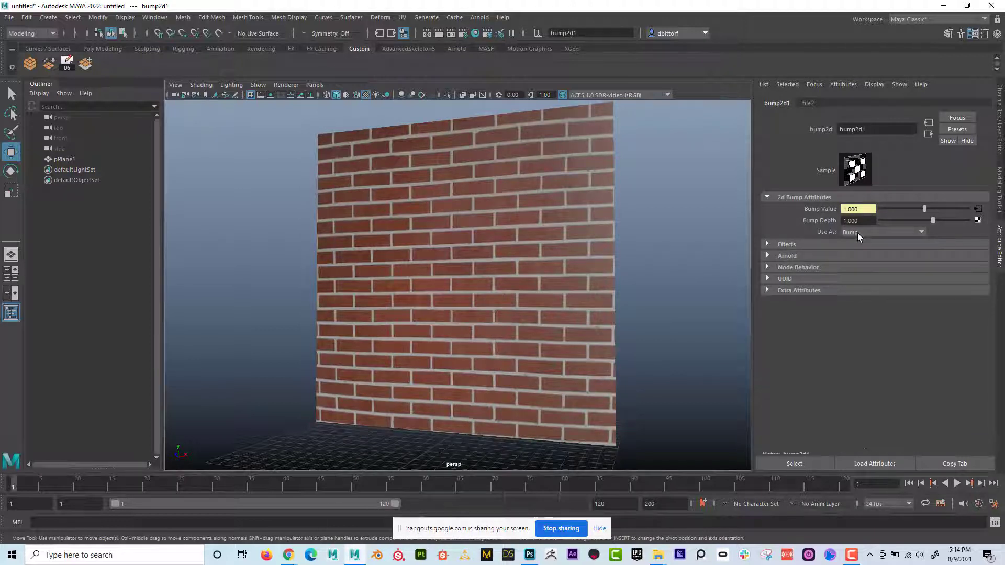
Step: Load Brick_Bump.jpg from sourceimages as the image of the bump's File texture
click(978, 211)
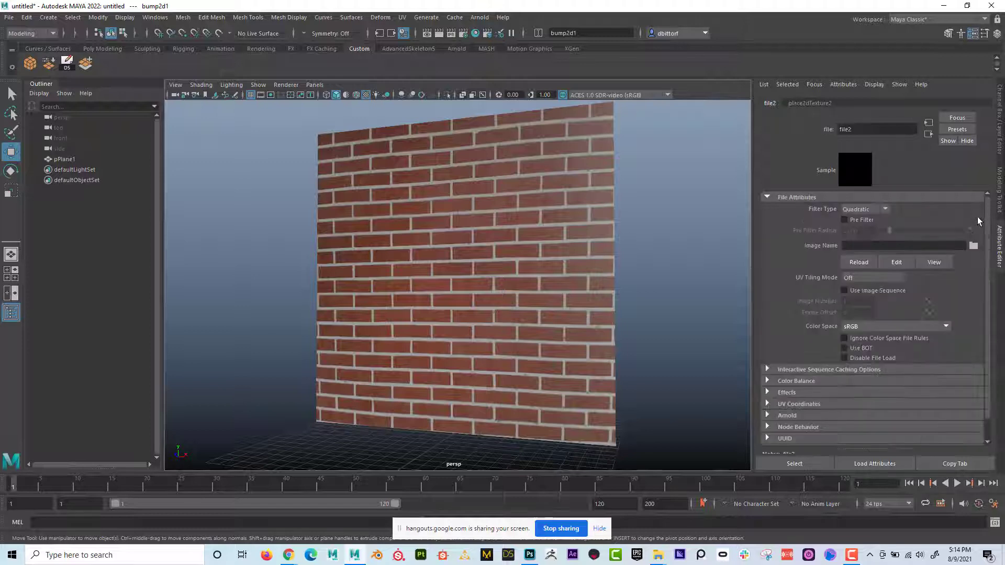
click(973, 246)
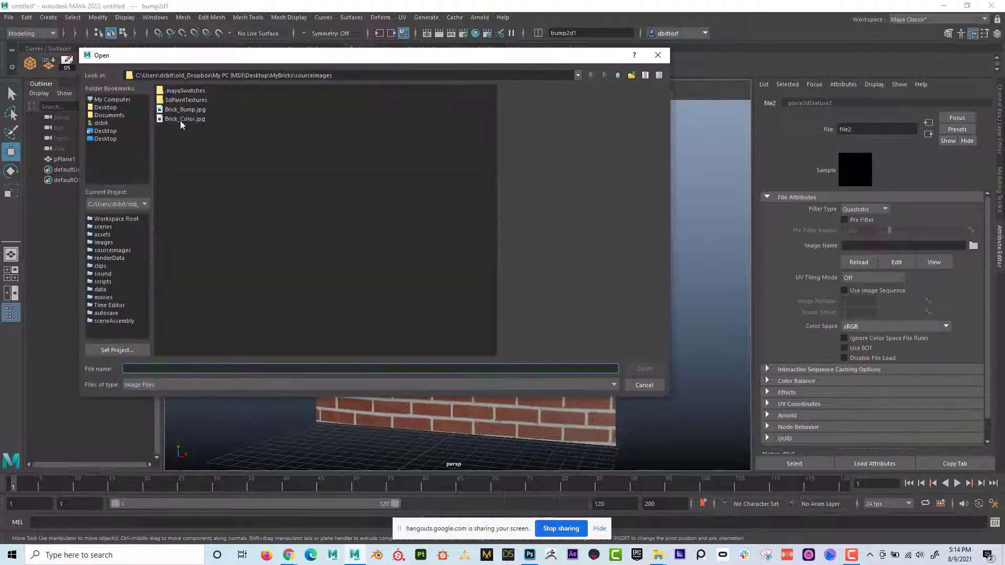
click(198, 111)
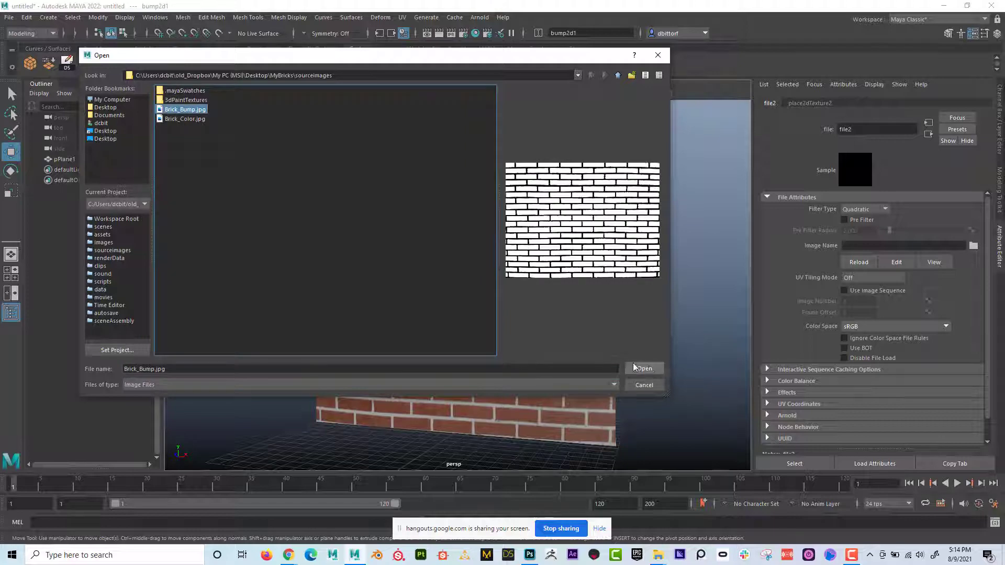
click(648, 369)
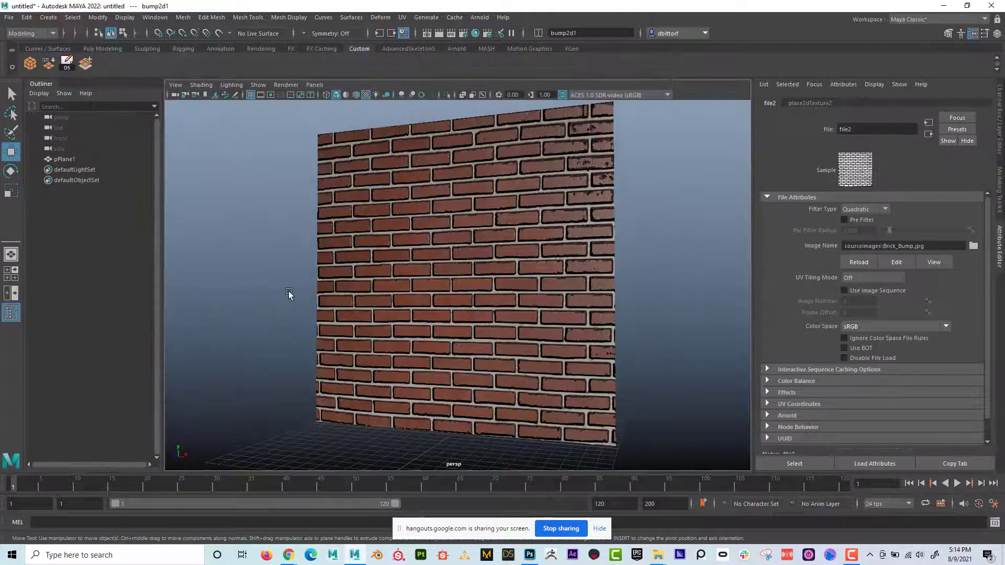
Step: Examine the bump effect on the brick wall up close and from both sides
alt+drag(303, 291, 365, 289)
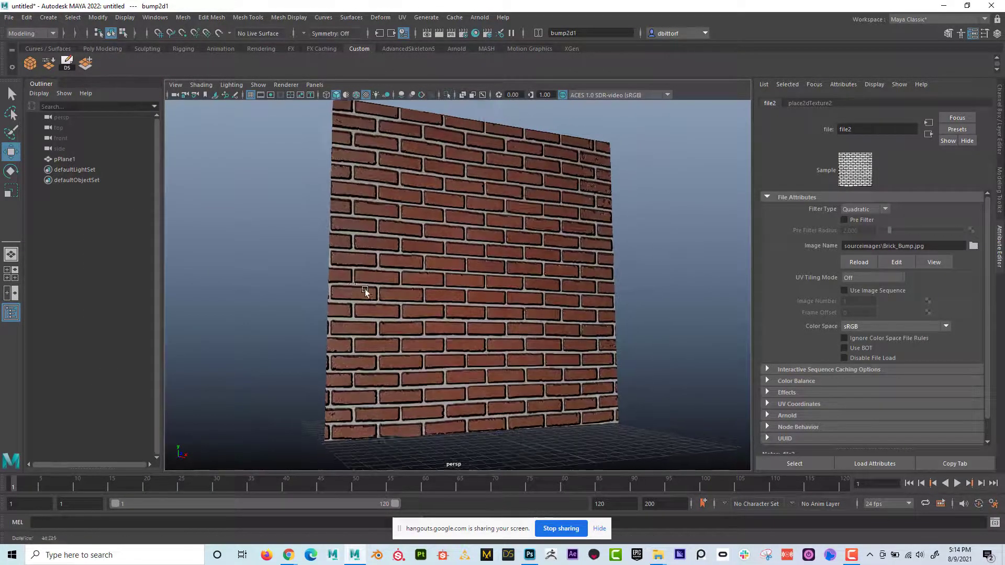
alt+right_drag(365, 288, 489, 292)
alt+drag(488, 292, 458, 313)
alt+right_drag(459, 313, 314, 319)
alt+drag(314, 319, 450, 314)
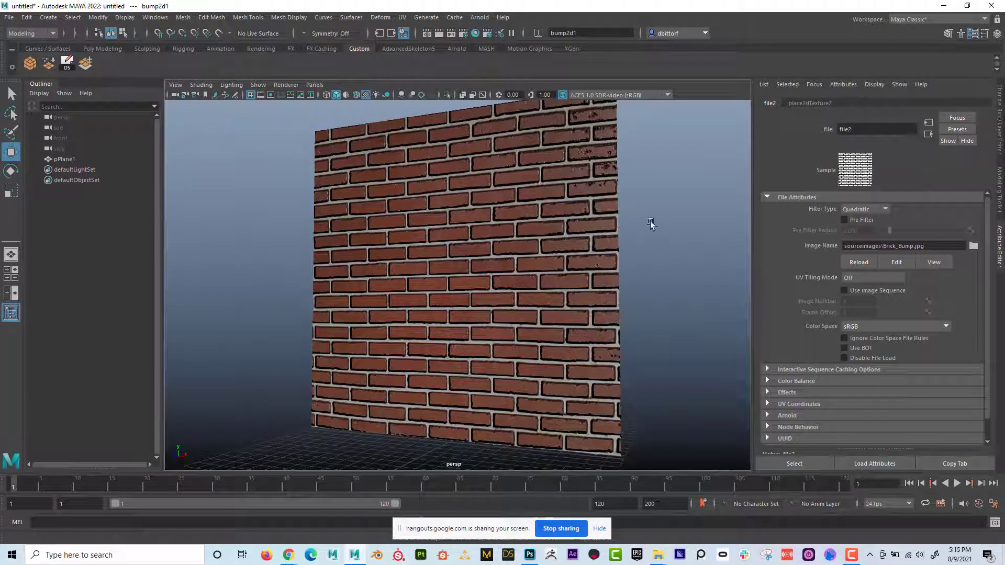
Step: Set the Bump Depth of the brick wall material's bump2d1 node to 0.124
click(507, 241)
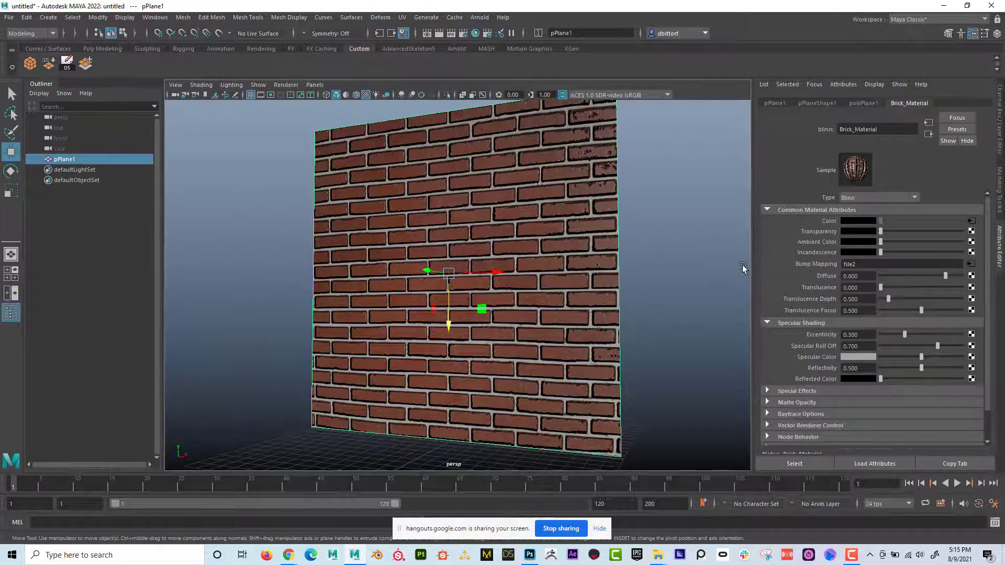
alt+right_drag(505, 248, 565, 262)
alt+drag(565, 262, 748, 269)
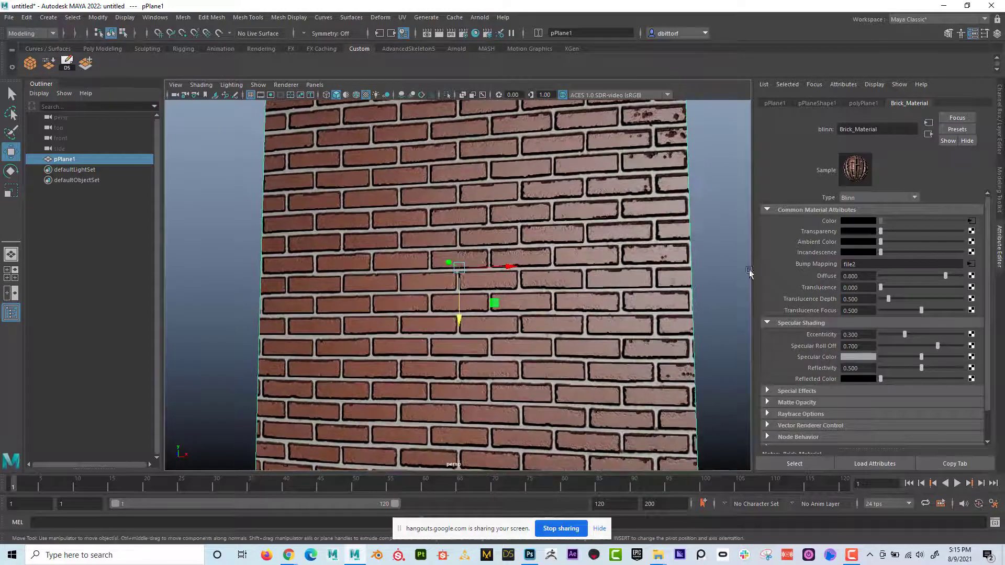
right_click(814, 262)
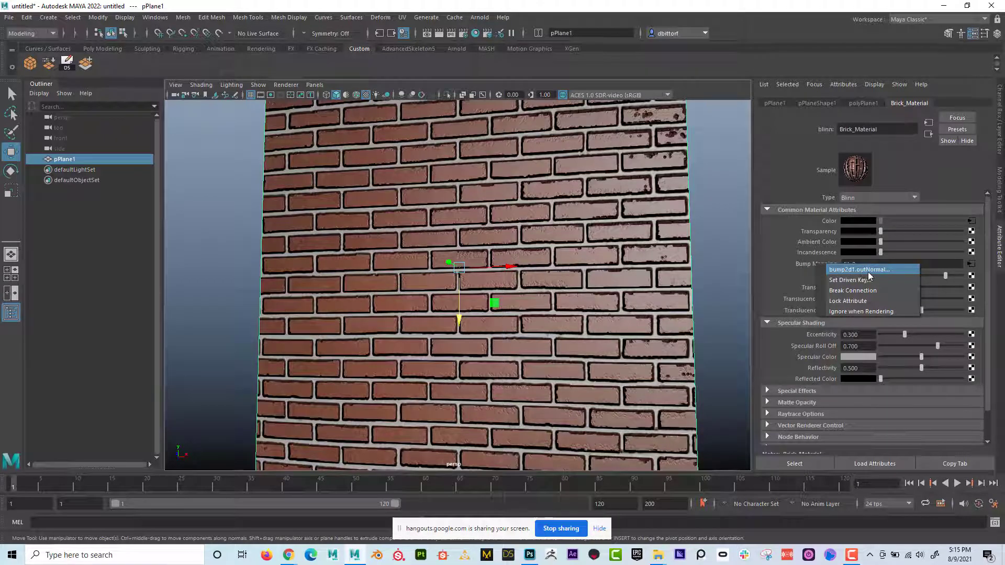
click(868, 271)
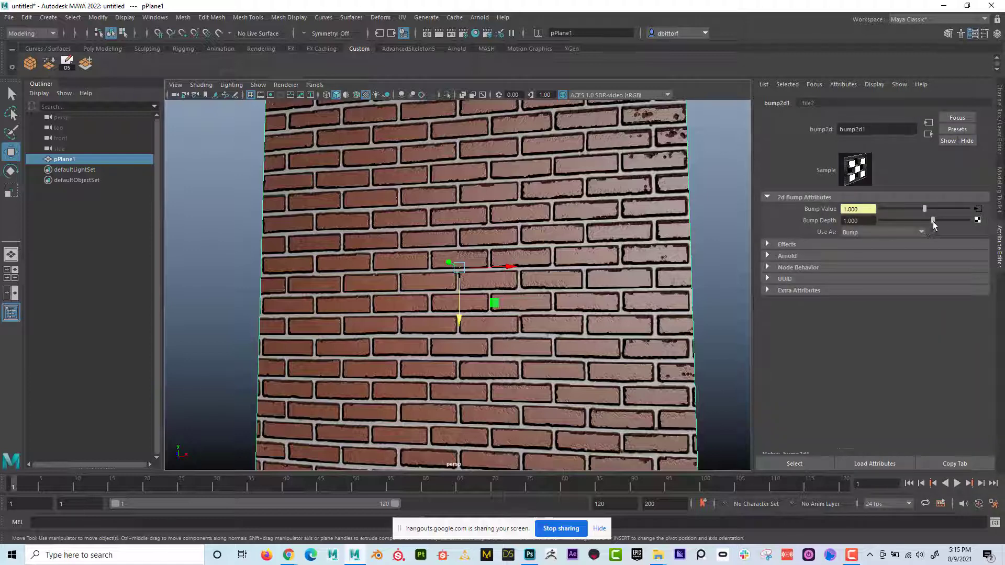
drag(933, 220, 922, 224)
drag(927, 224, 928, 224)
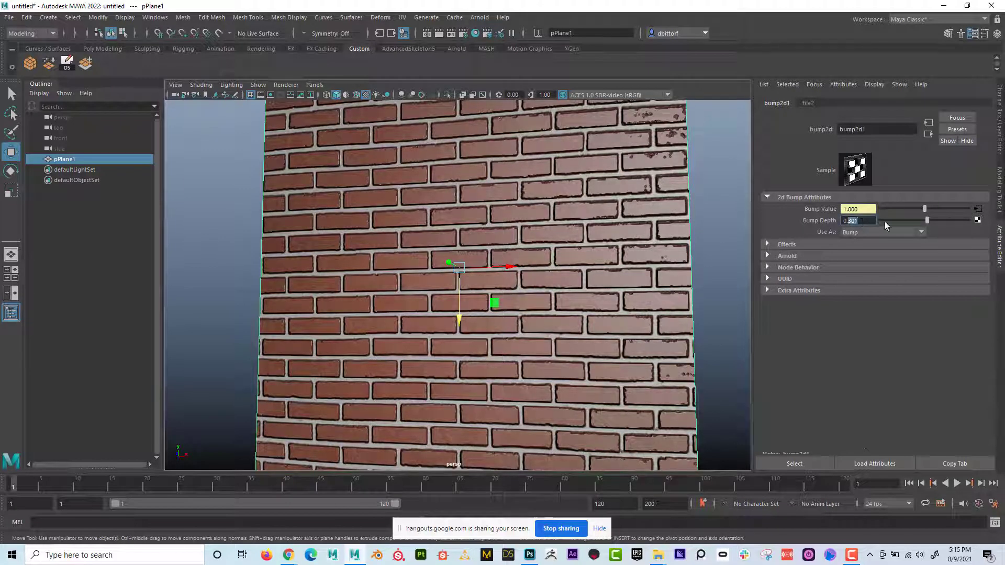
text(0.124)
key(Return)
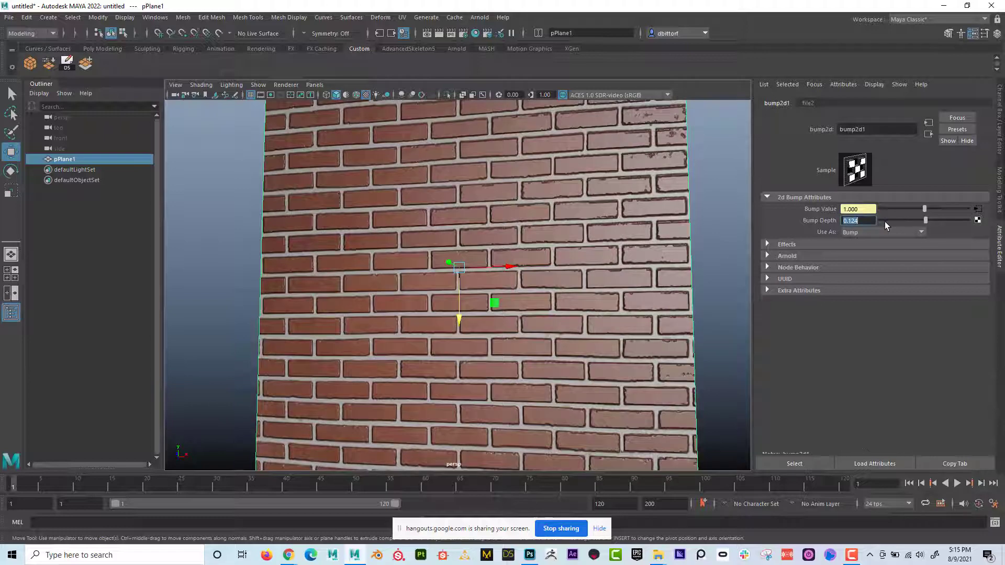
Step: Create a point light and place it in front of the wall at about Y 15.4, Z 3.6
alt+drag(431, 261, 399, 262)
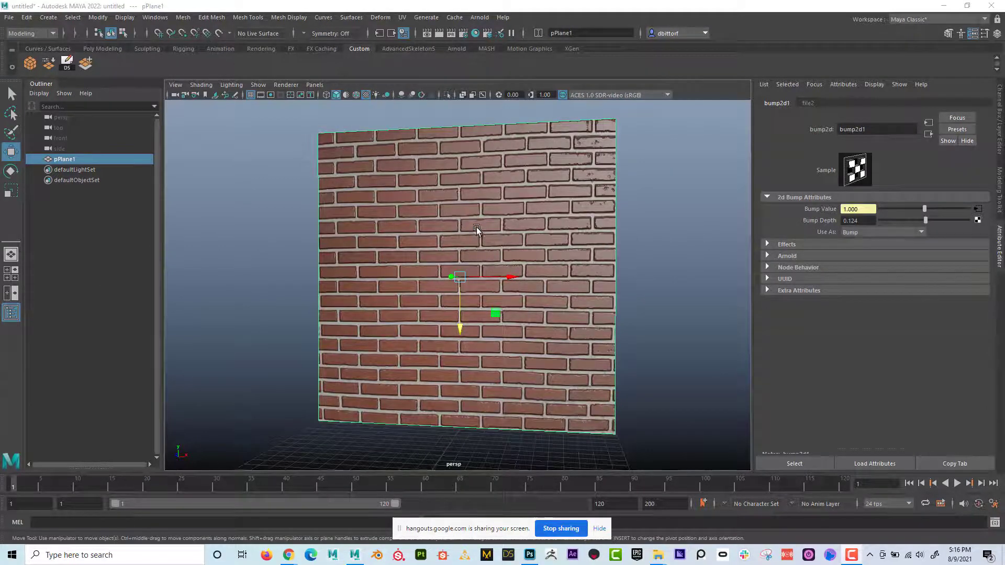
alt+drag(471, 223, 464, 236)
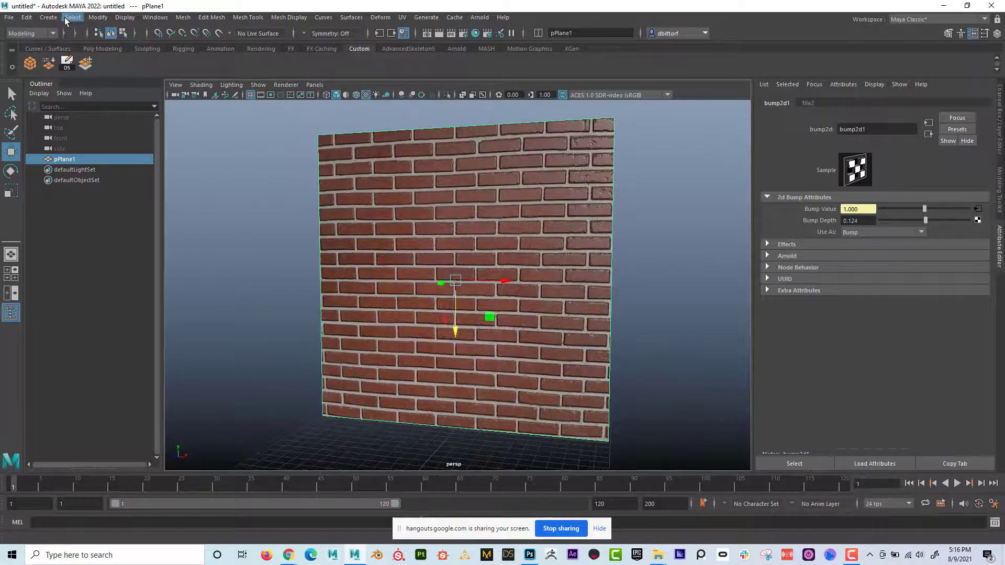
click(48, 17)
mouse_move(63, 75)
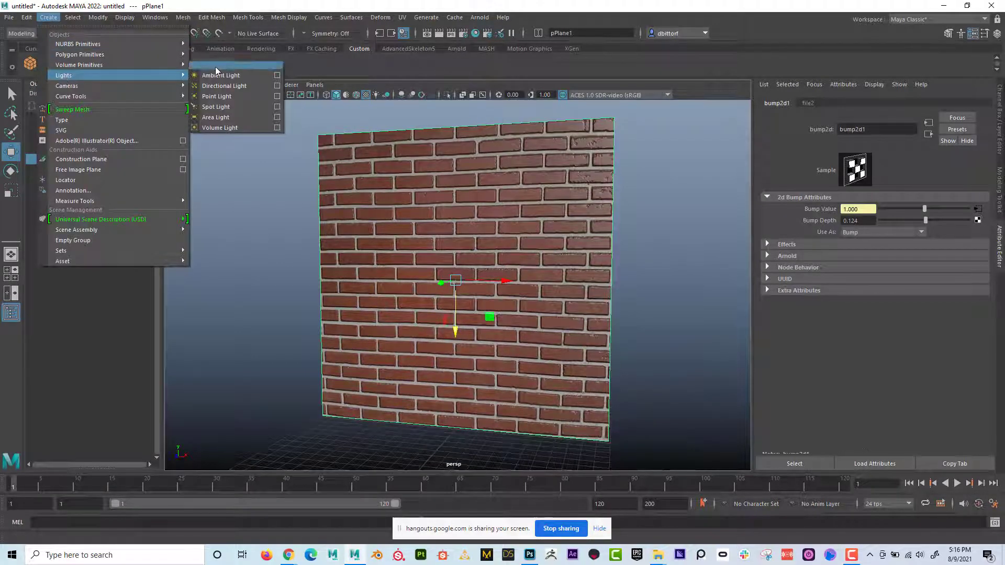
click(228, 99)
alt+drag(608, 350, 570, 343)
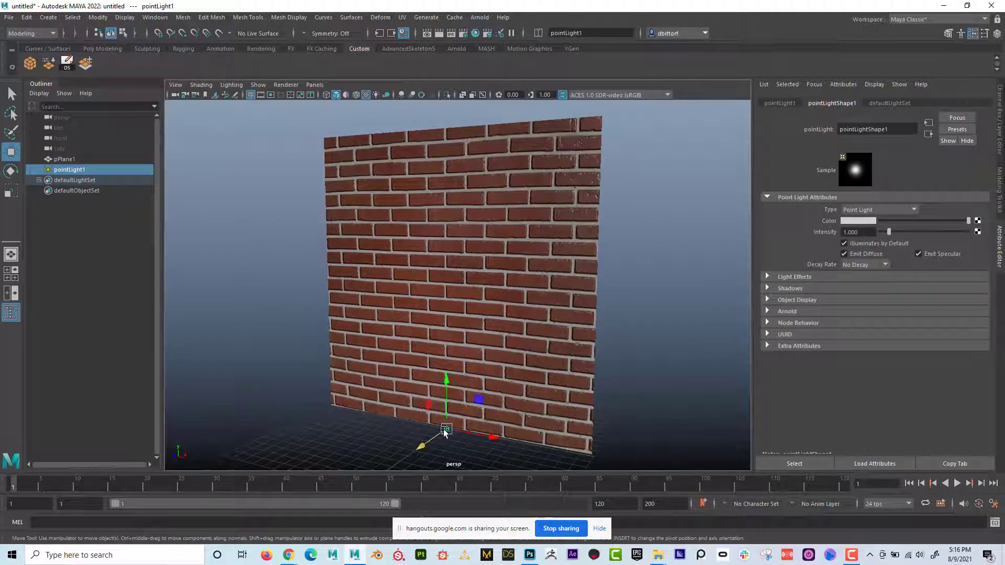
drag(420, 446, 391, 458)
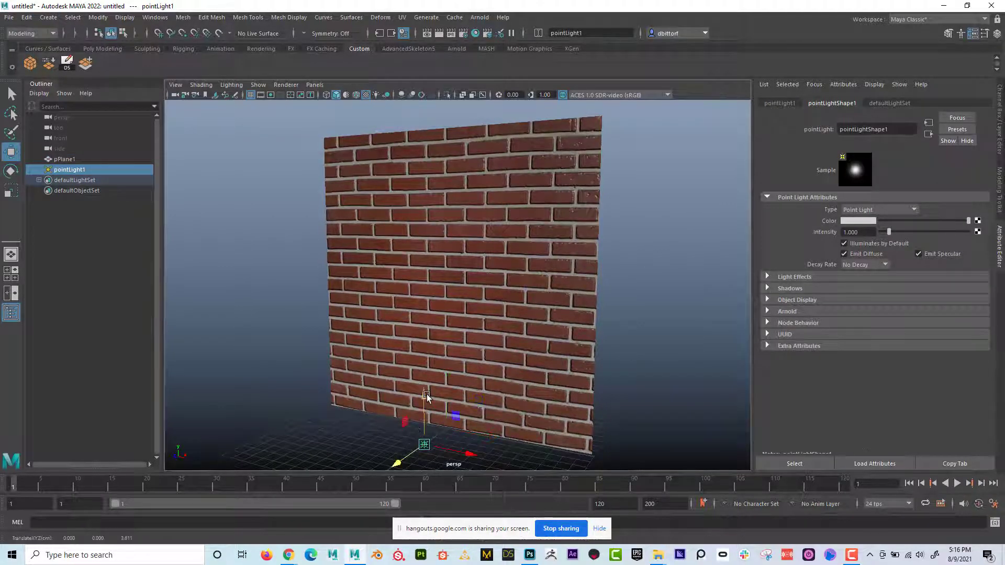
drag(426, 396, 423, 189)
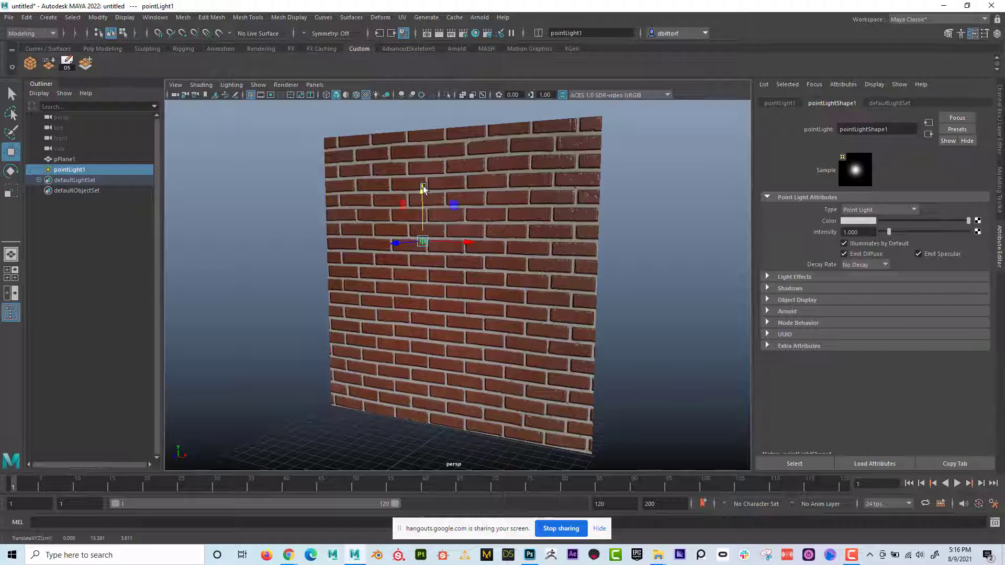
Step: Light the viewport with the scene lights and slide the point light past the wall's left edge to about X -14.7
key(7)
alt+drag(456, 288, 501, 288)
scroll(501, 288, up, 3)
drag(524, 222, 461, 241)
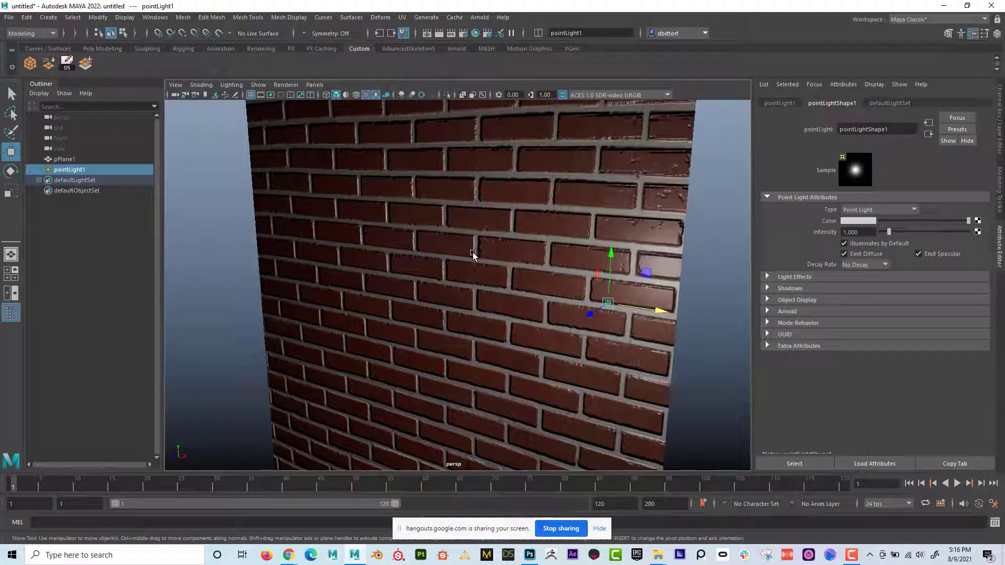
drag(654, 313, 177, 278)
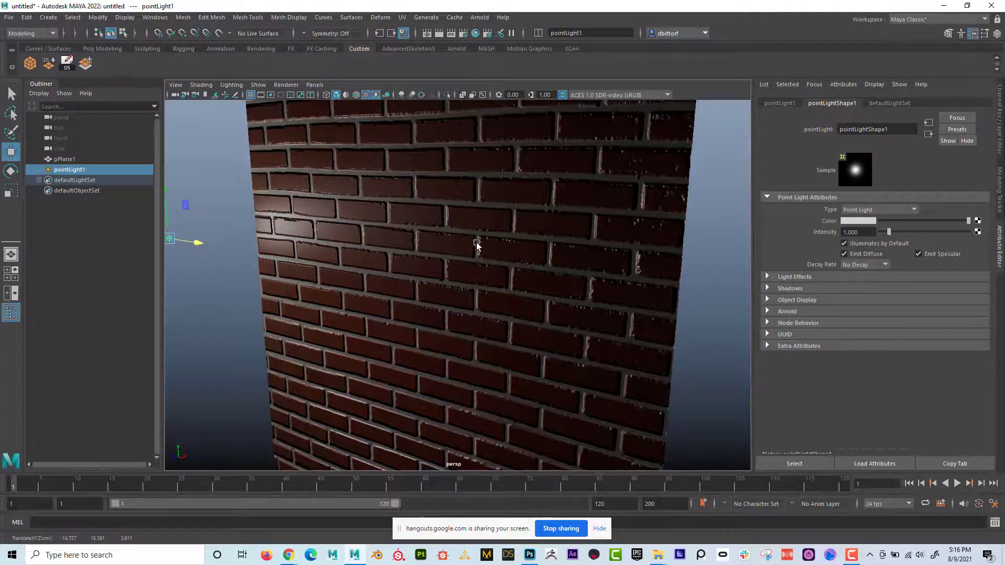
Step: Reposition the point light farther out from the wall, at about Z 9.4, toward the wall's left side
alt+drag(543, 285, 365, 258)
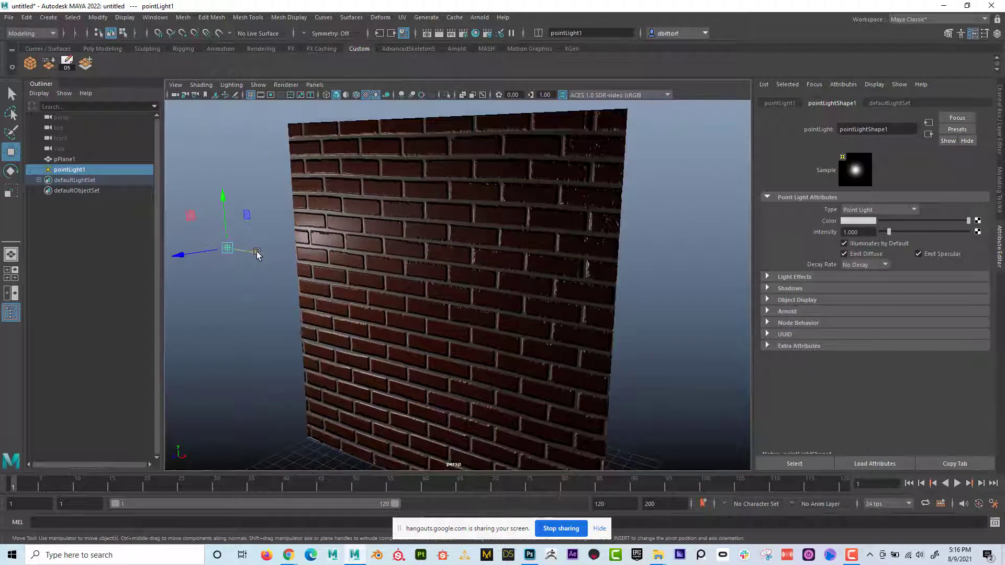
drag(256, 255, 336, 288)
drag(400, 245, 360, 272)
scroll(432, 264, down, 4)
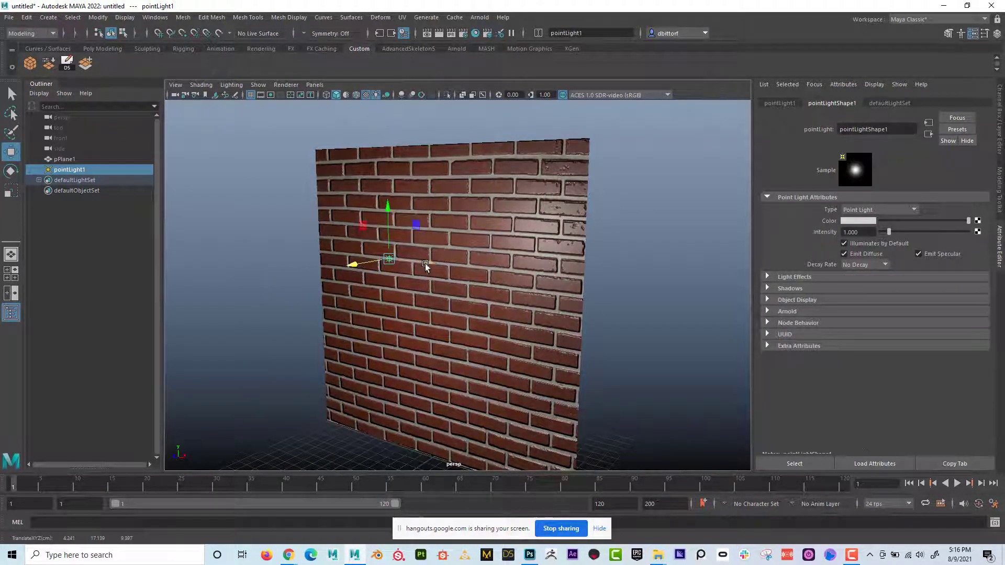
mouse_move(426, 267)
middle_down()
mouse_move(265, 251)
mouse_move(460, 261)
mouse_move(230, 232)
mouse_move(460, 256)
mouse_move(264, 219)
middle_up()
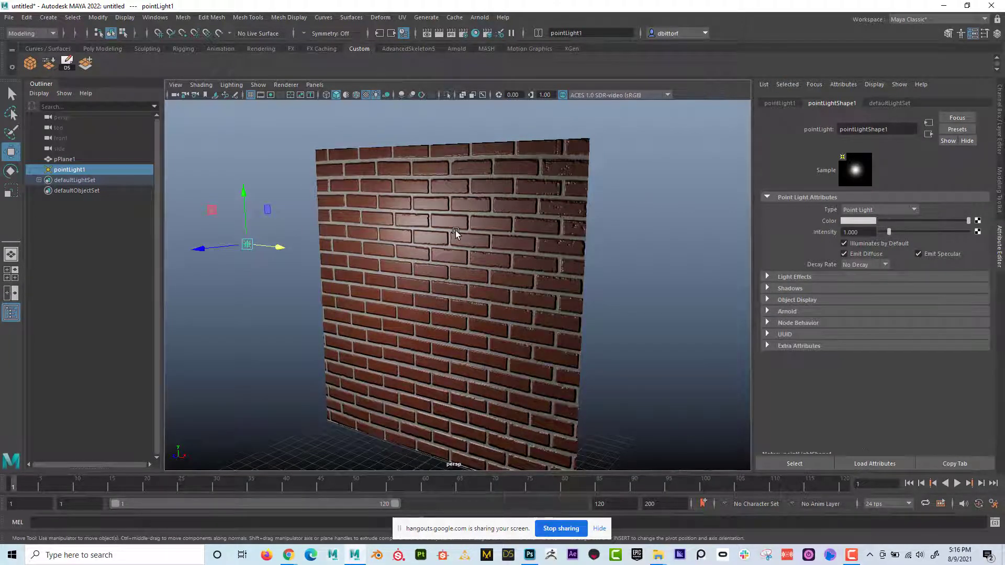
Step: Break the texture connection on the Color of Brick_Material, leaving only the bump map on the wall
mouse_move(455, 232)
alt+mouse_down()
mouse_move(470, 233)
mouse_move(454, 224)
alt+mouse_up()
right_click(454, 224)
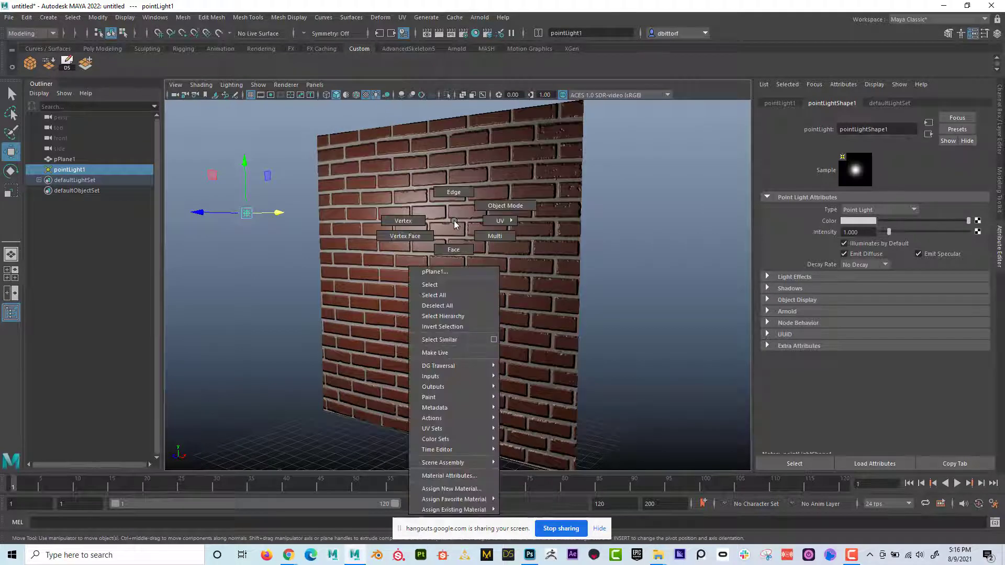
click(460, 476)
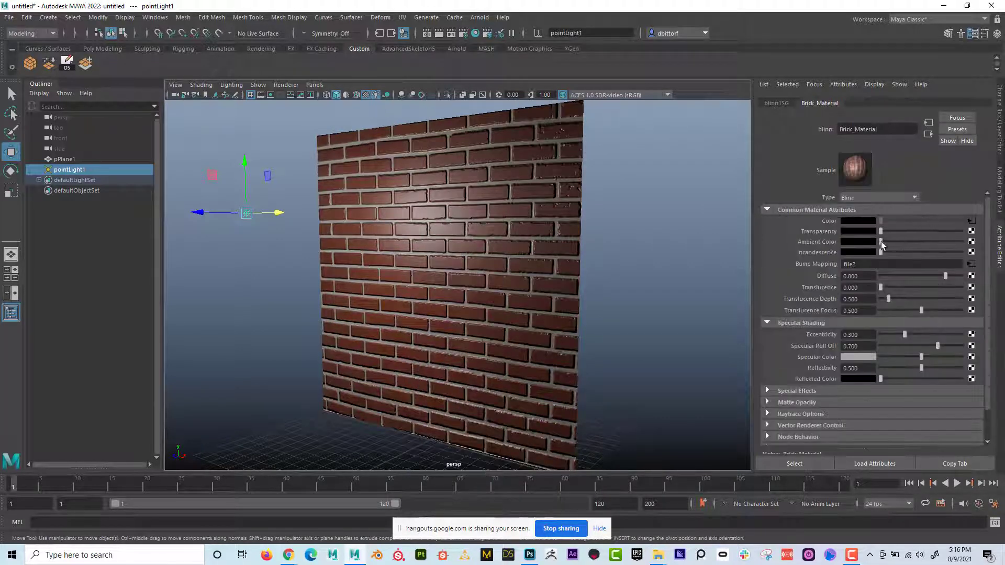
alt+drag(647, 244, 603, 242)
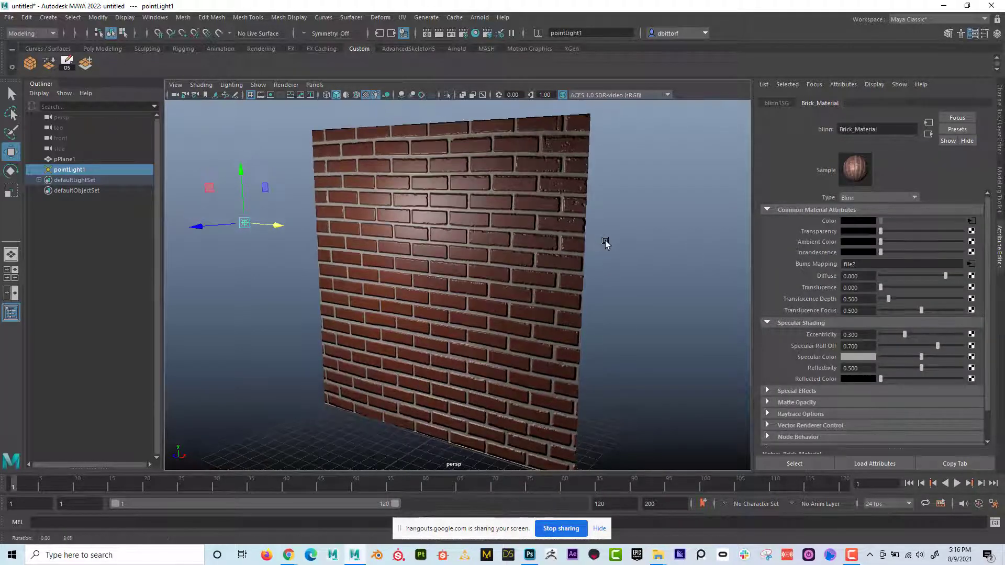
right_click(828, 221)
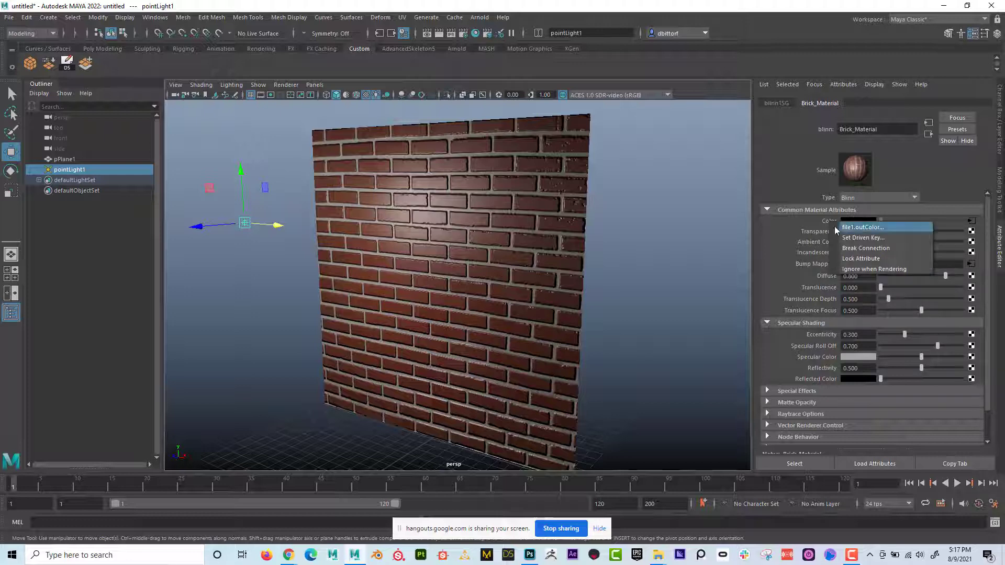
click(847, 250)
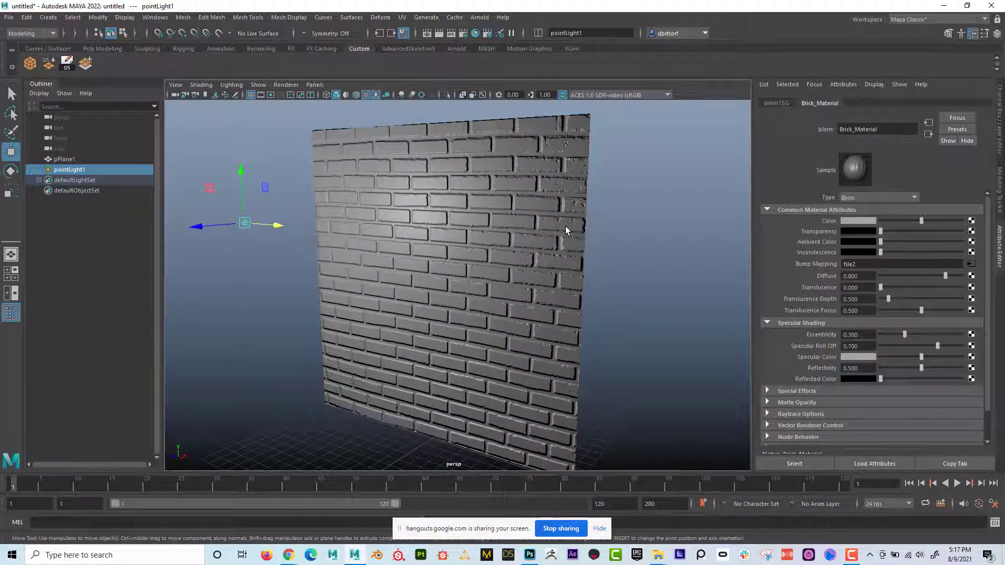
Step: Move the point light sideways and slightly up across the untextured wall to inspect how the bumps catch the light
alt+drag(565, 229, 491, 246)
mouse_move(303, 200)
mouse_down()
mouse_move(659, 206)
mouse_move(406, 190)
mouse_move(352, 203)
mouse_move(394, 220)
mouse_up()
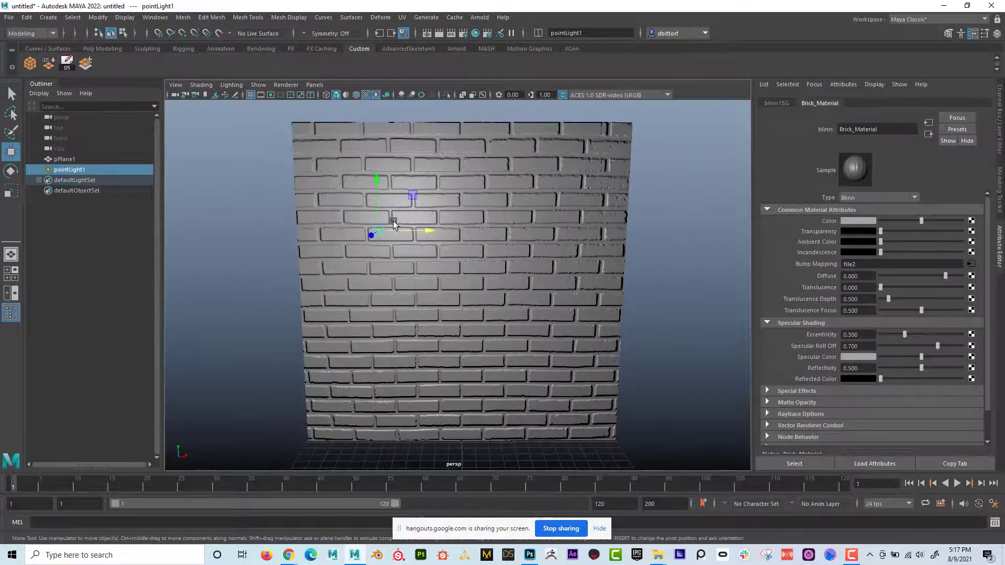
mouse_move(373, 180)
mouse_down()
mouse_move(384, 341)
mouse_move(377, 128)
mouse_move(387, 259)
mouse_move(378, 172)
mouse_up()
alt+drag(492, 248, 446, 250)
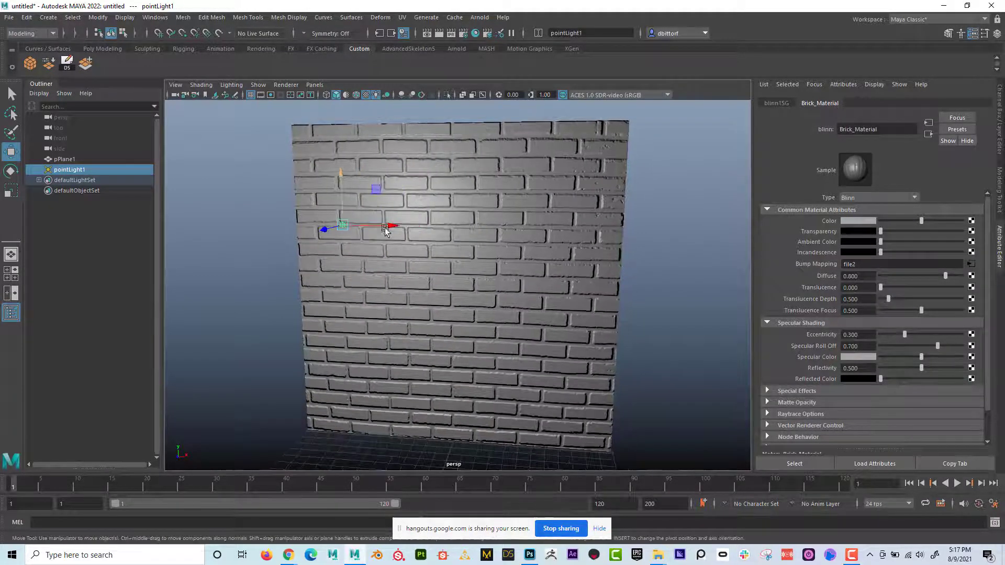
drag(389, 227, 369, 237)
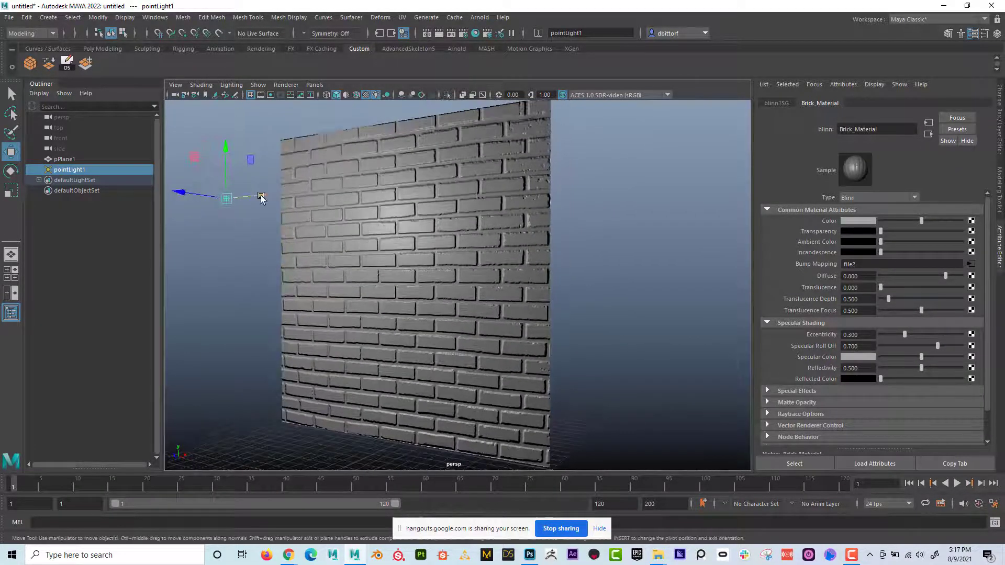
drag(260, 193, 418, 232)
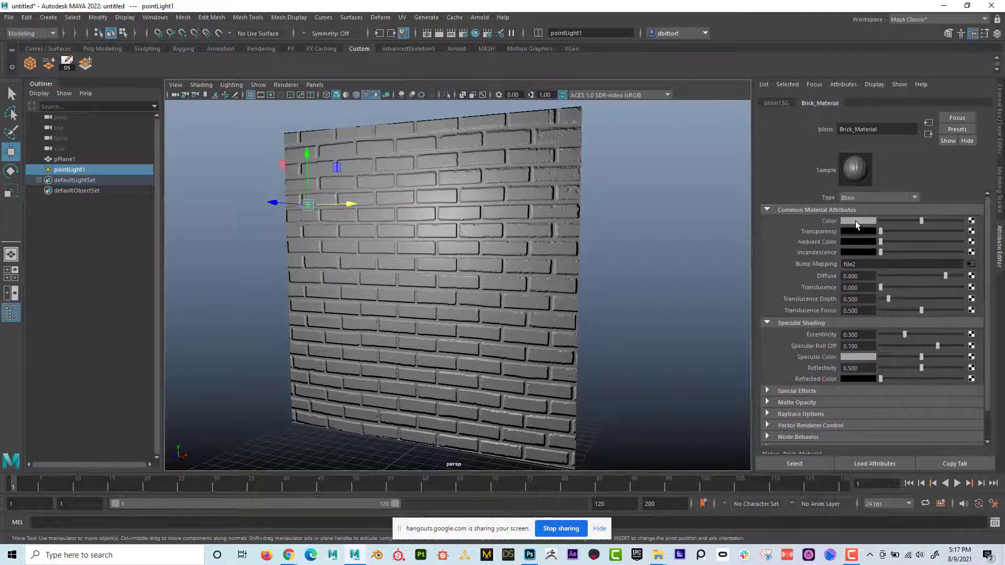
Step: Connect a File texture to the Color of Brick_Material and load Brick_Color.jpg from sourceimages
click(971, 221)
click(424, 275)
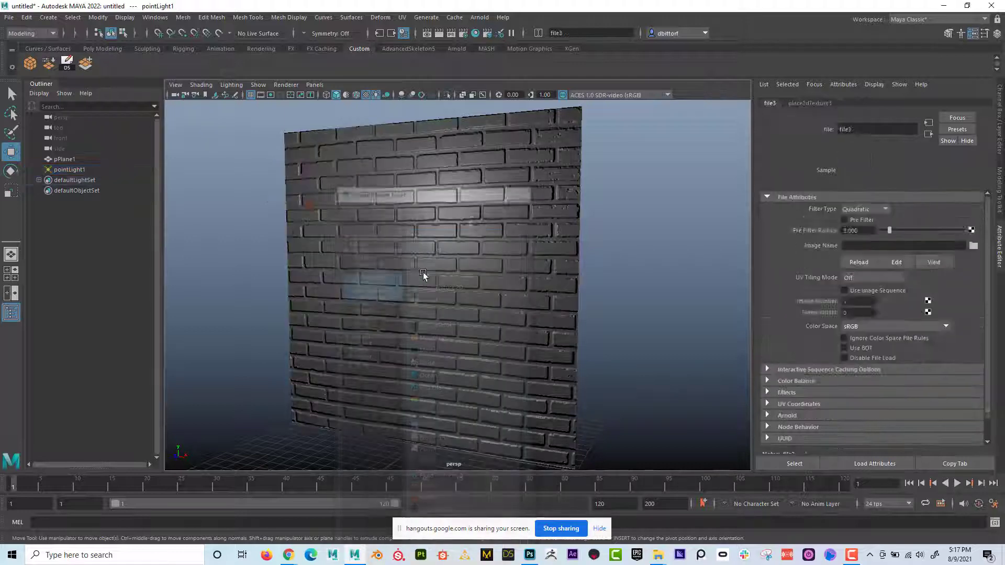
click(973, 246)
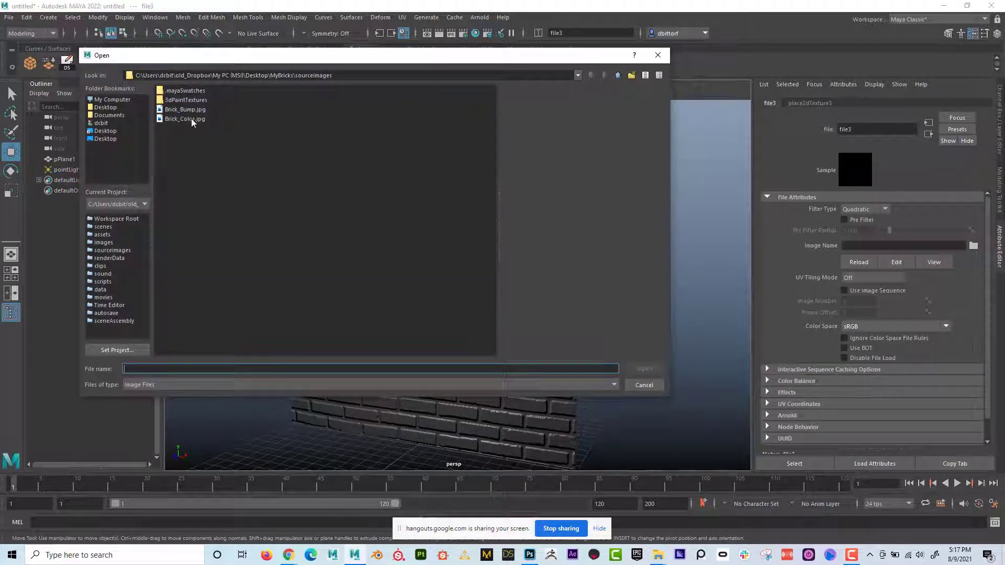
click(192, 122)
click(644, 369)
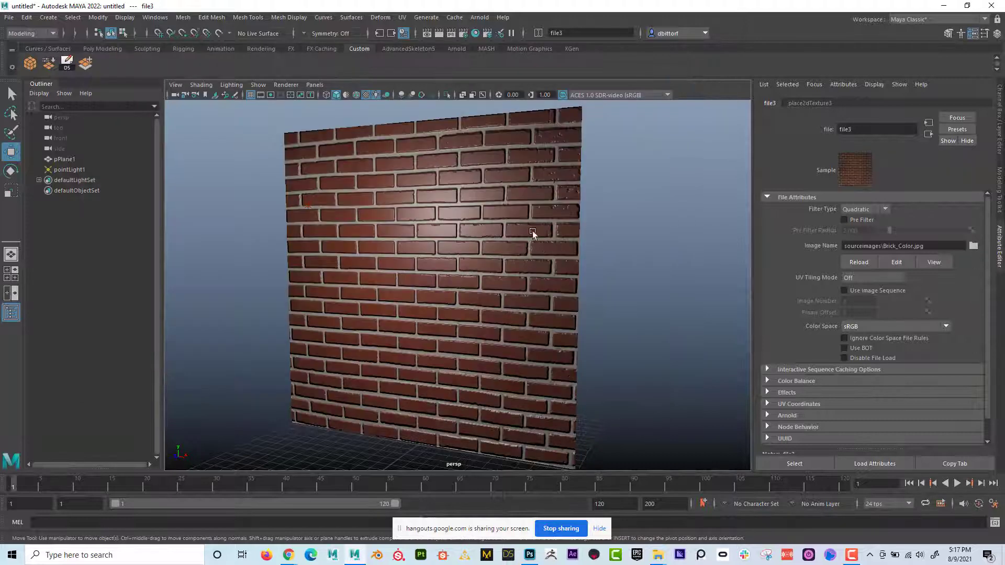
Step: Select pointLight1 and move it lower and toward the wall's left side
click(308, 203)
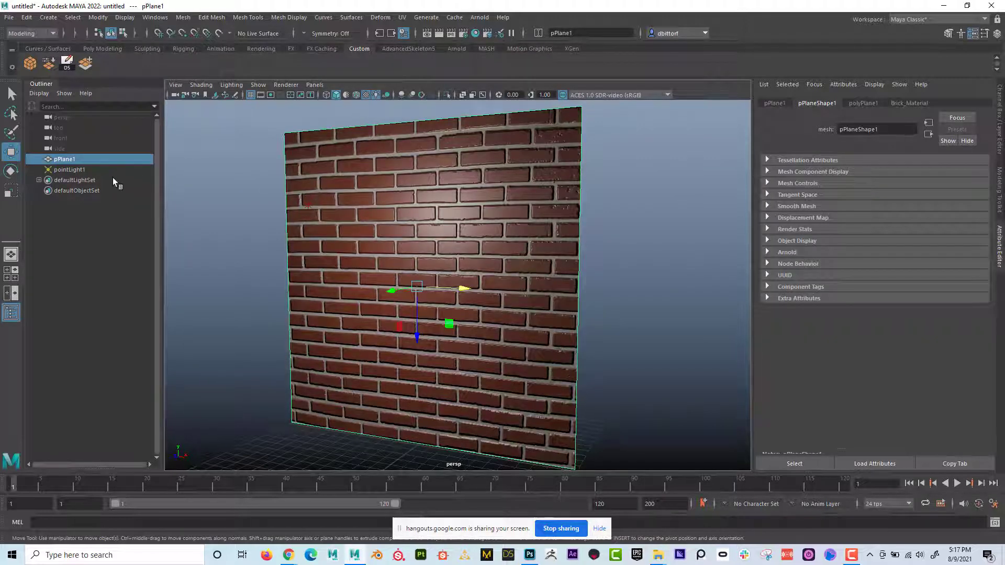
click(93, 170)
drag(352, 204, 301, 205)
drag(255, 157, 261, 223)
drag(289, 264, 300, 209)
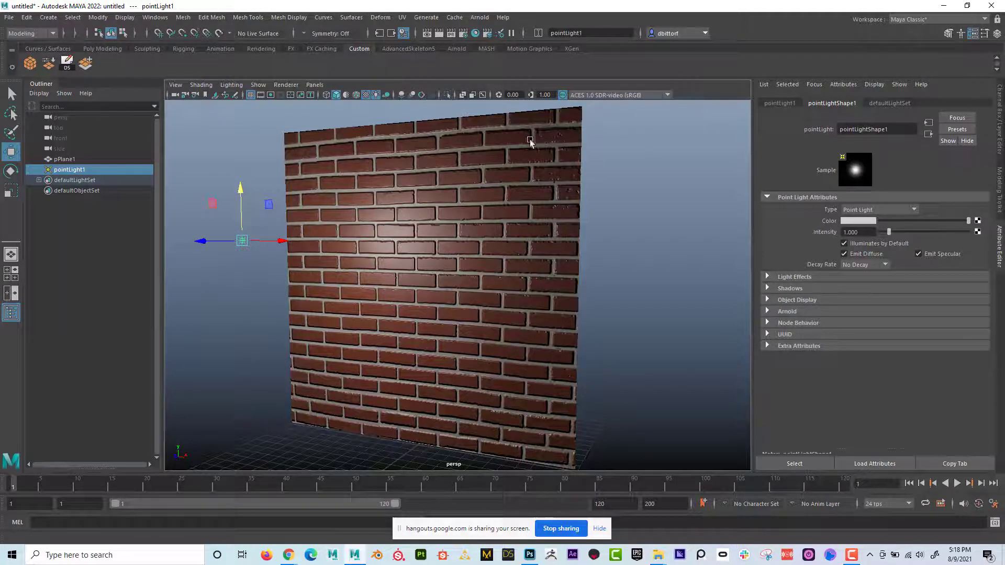
Step: Switch to Photoshop and rename Layer 0 as Color and Layer 0 copy as Bump
mouse_move(535, 556)
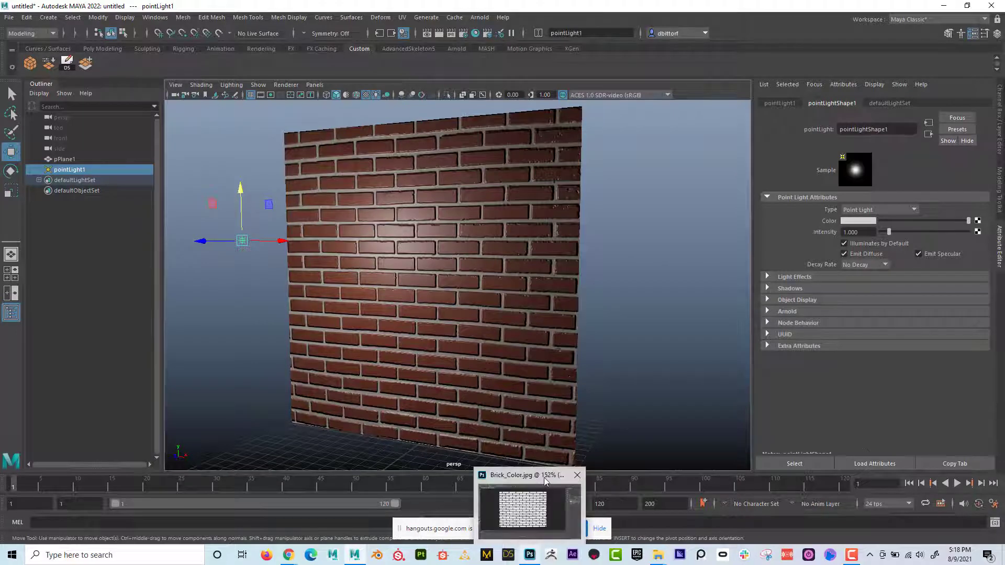
click(544, 481)
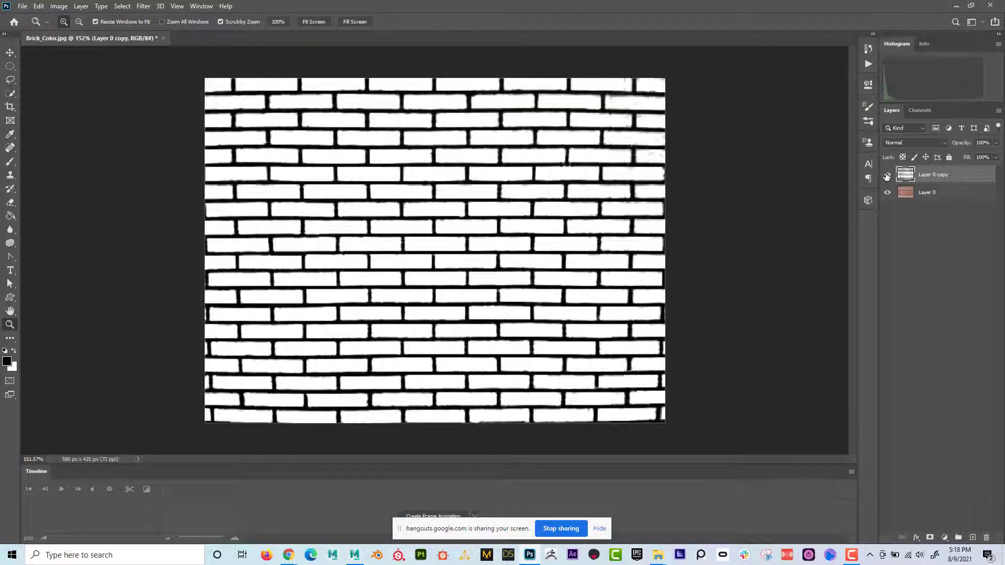
double_click(934, 192)
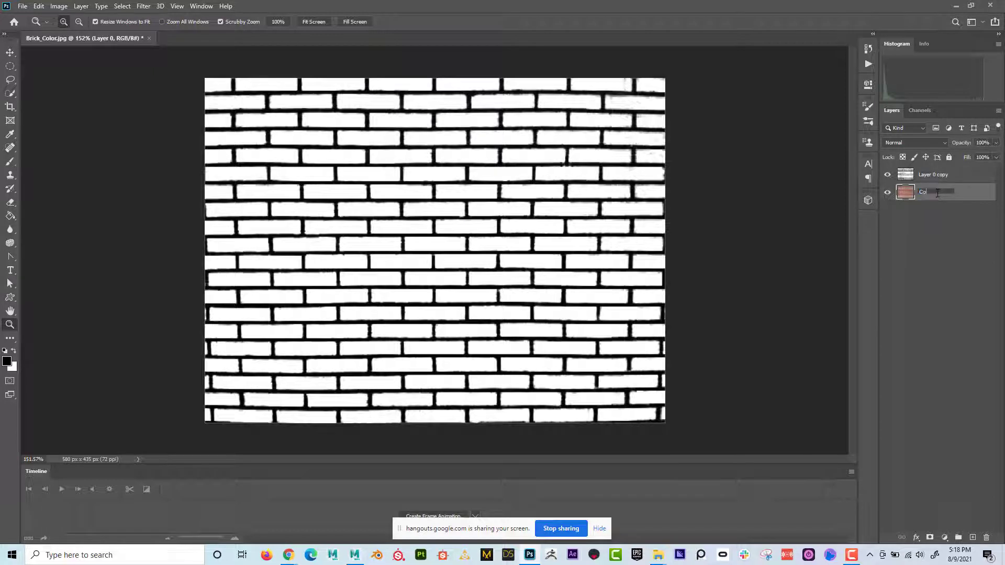
text(Color)
key(Return)
double_click(934, 175)
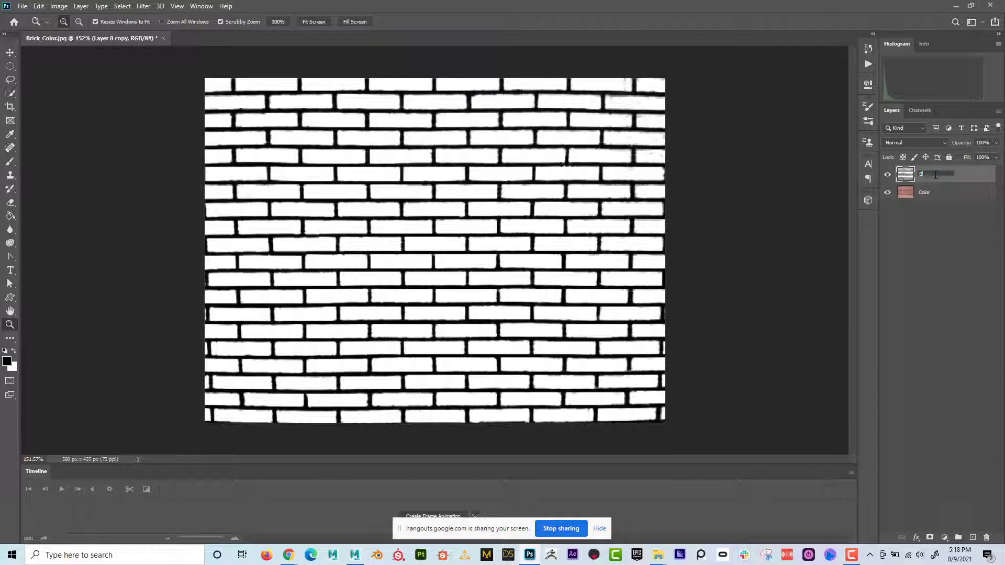
text(Bump)
key(Return)
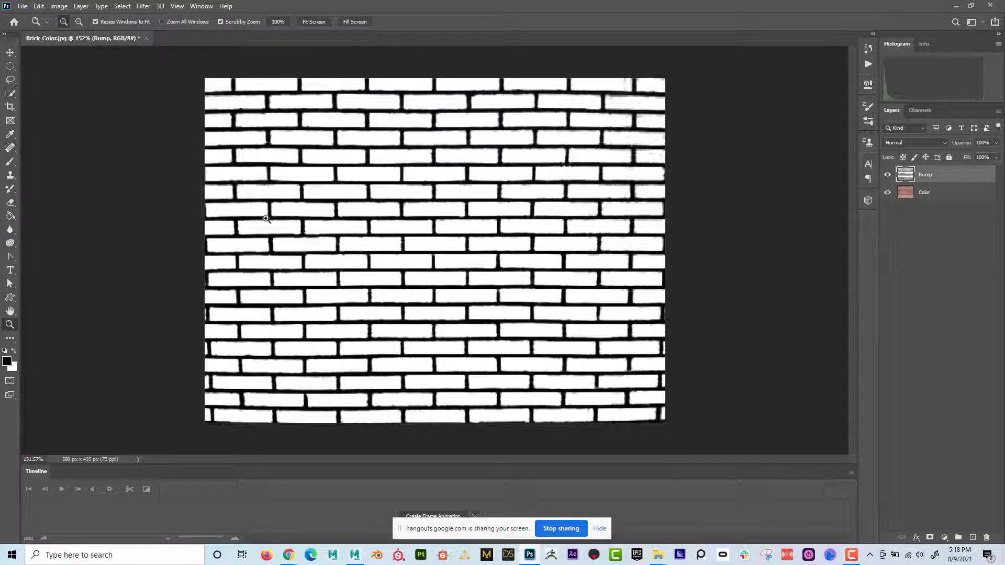
Step: Switch to Chrome and examine the dafont.com search results for drip down to the A Dripping Marker font's download
click(288, 555)
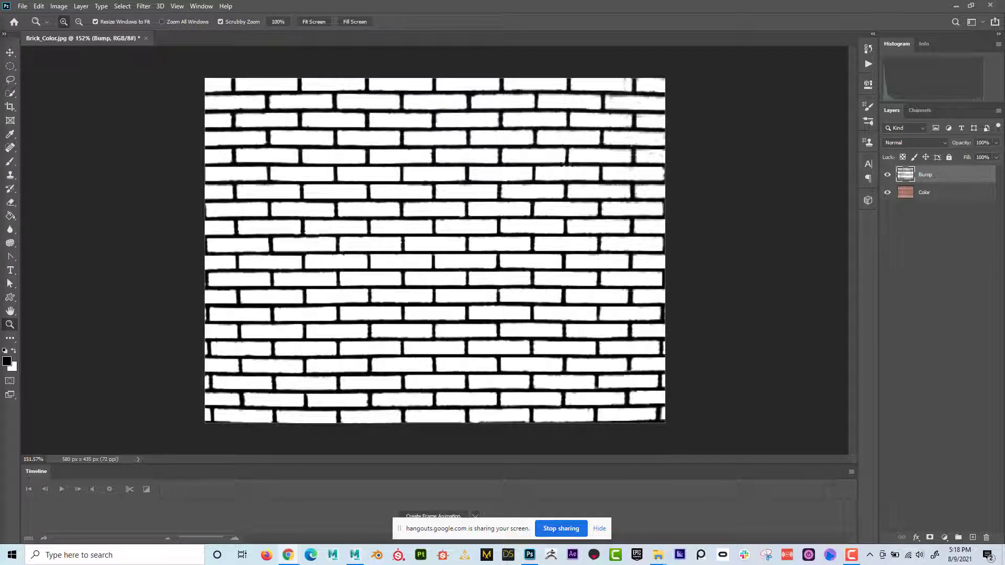
scroll(396, 167, up, 15)
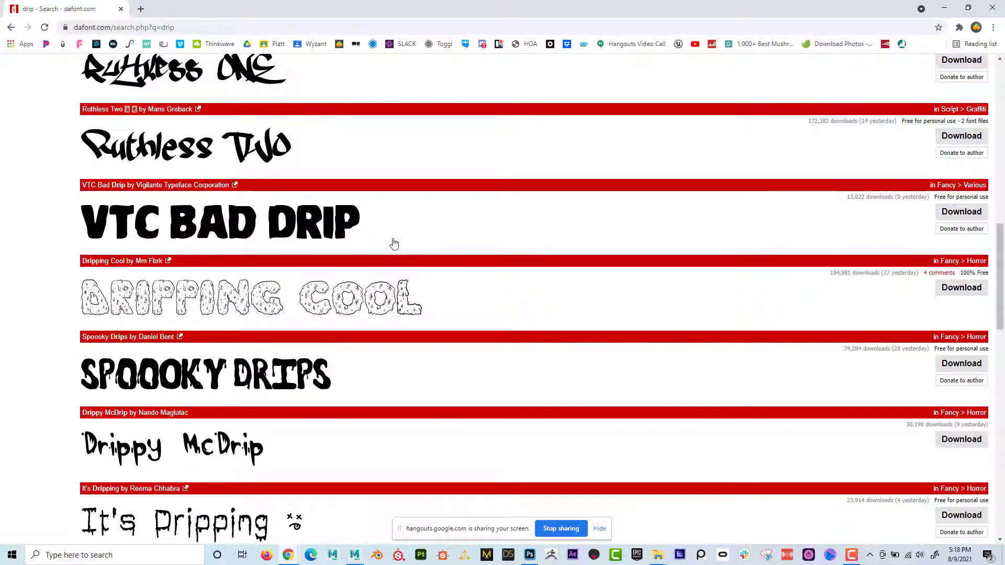
scroll(392, 242, up, 14)
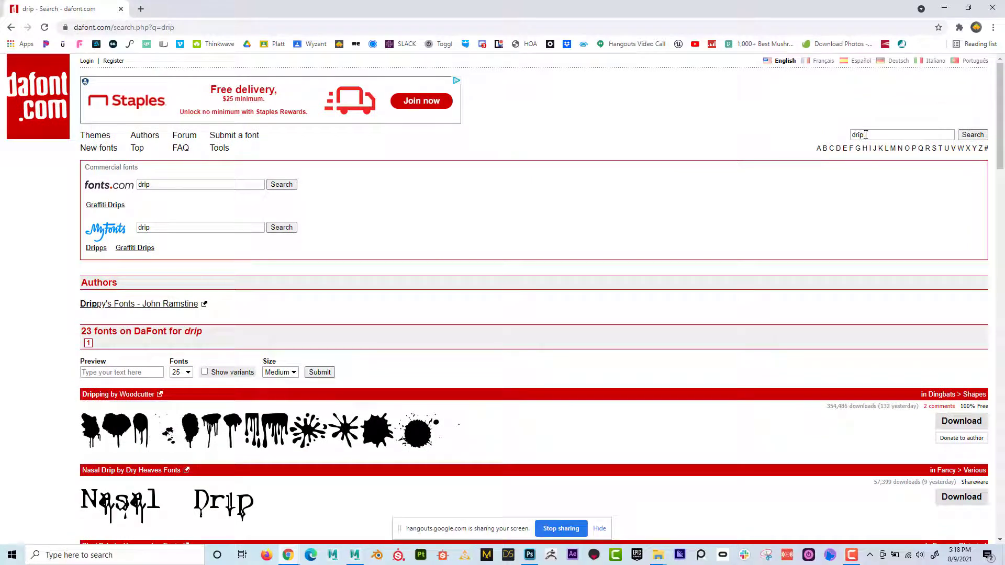
click(866, 134)
scroll(617, 231, down, 10)
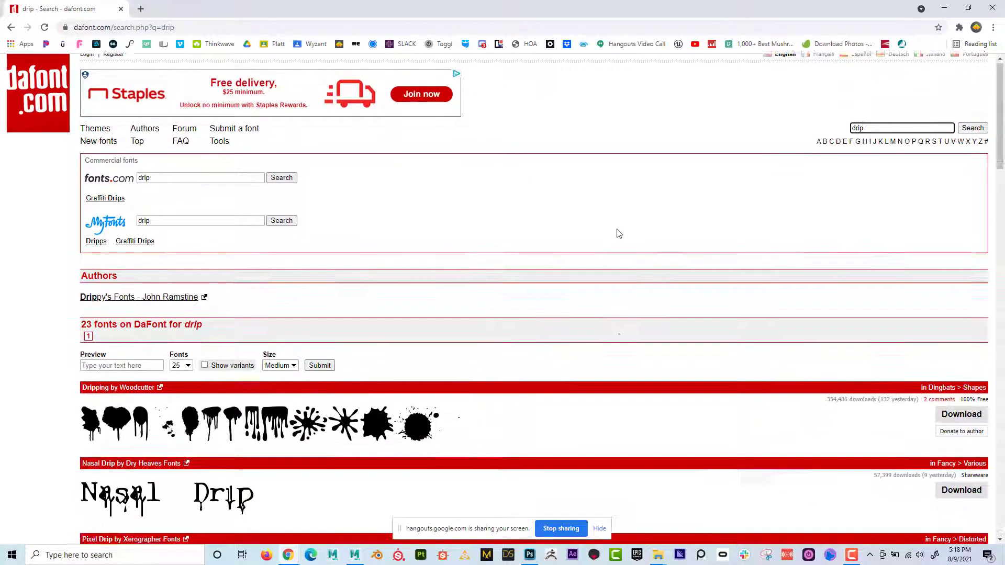
scroll(617, 233, down, 15)
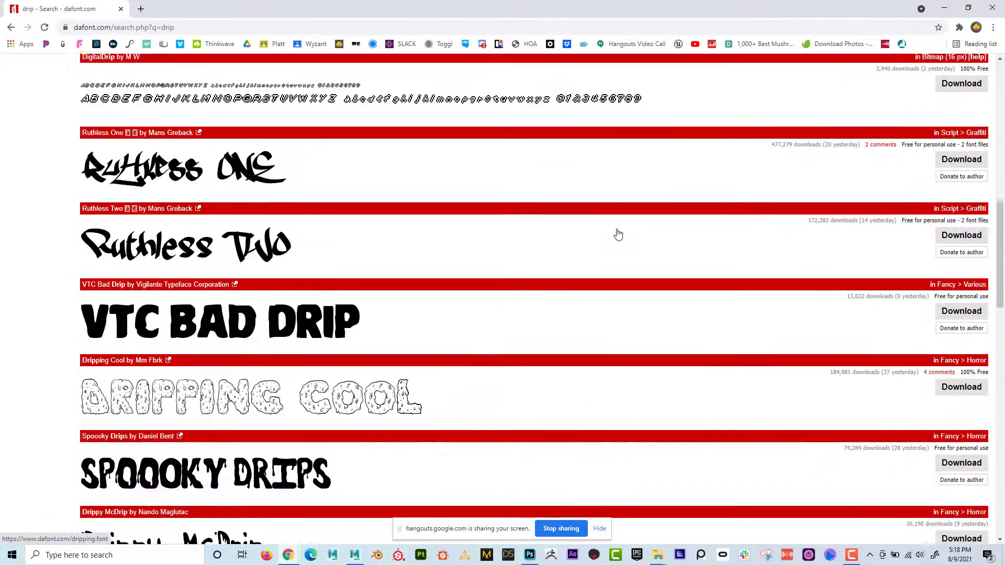
scroll(618, 233, down, 4)
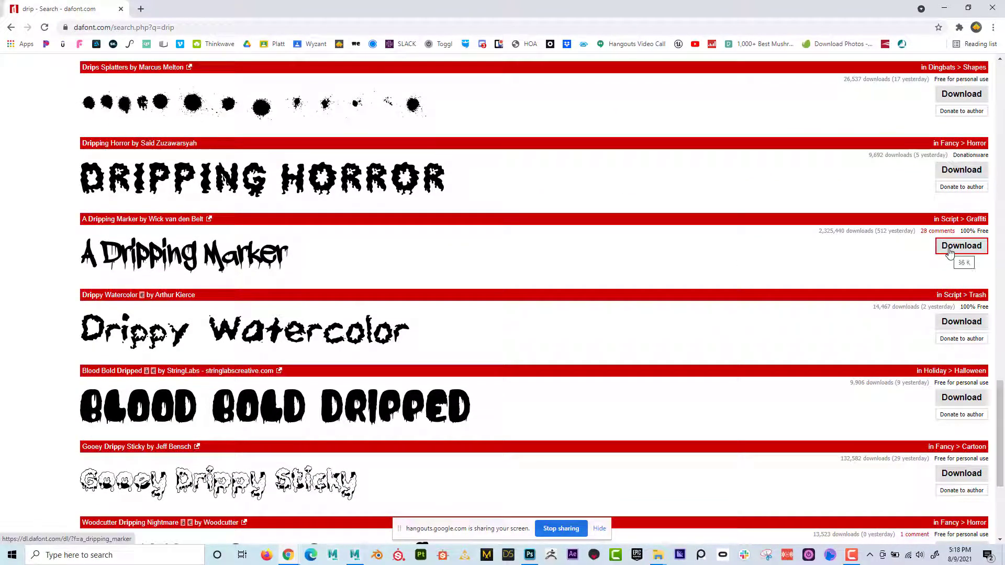
drag(810, 13, 0, 134)
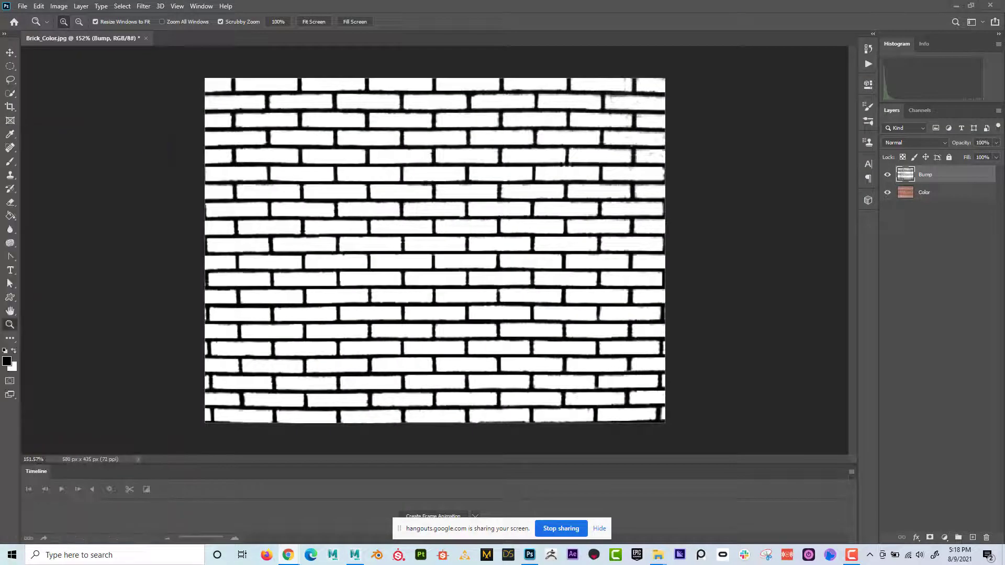
Step: Search Windows for font and open the Font settings
click(95, 554)
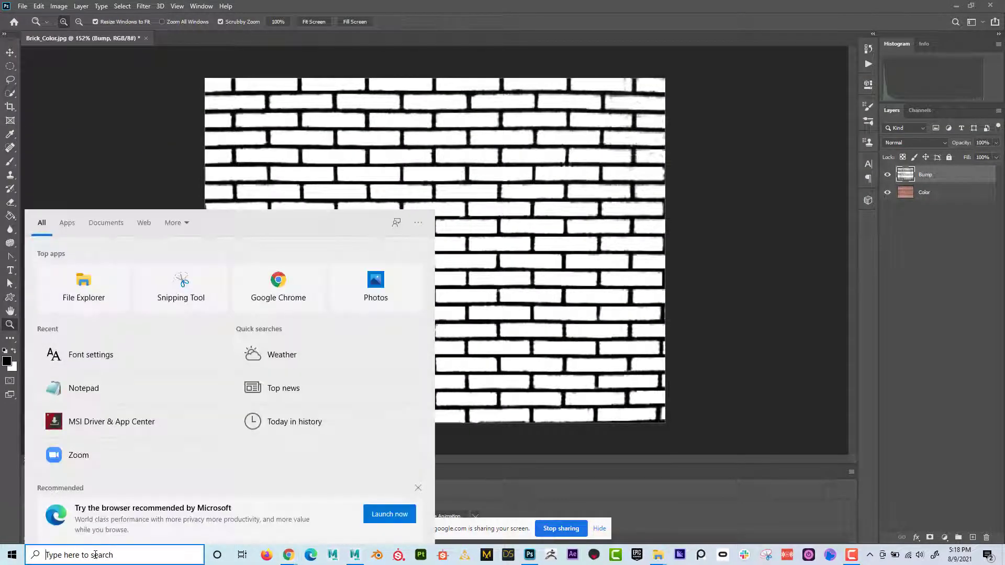
text(font)
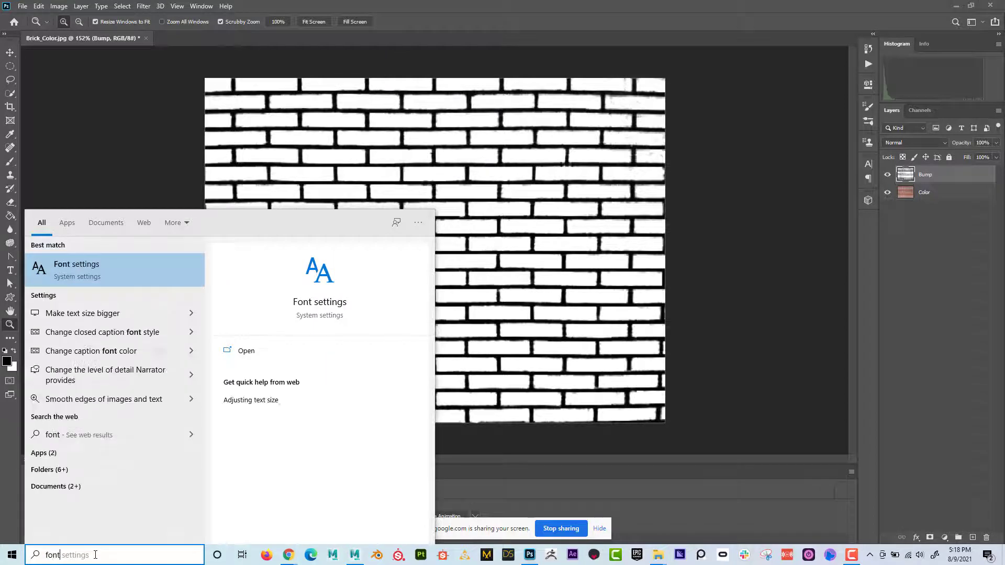
click(105, 271)
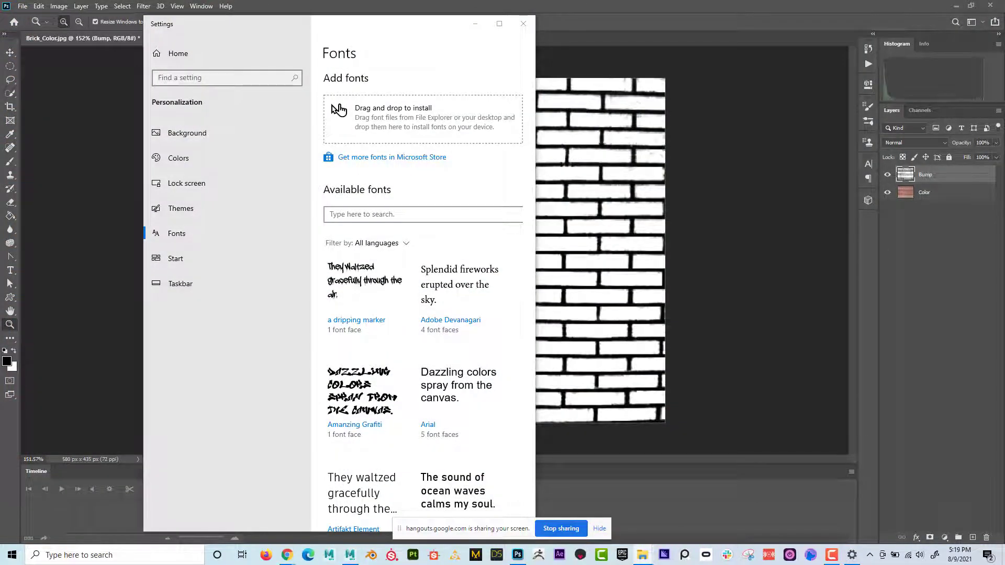
Step: Bring up the Downloads folder and extract the a_dripping_marker archive directly into it
drag(0, 84, 666, 106)
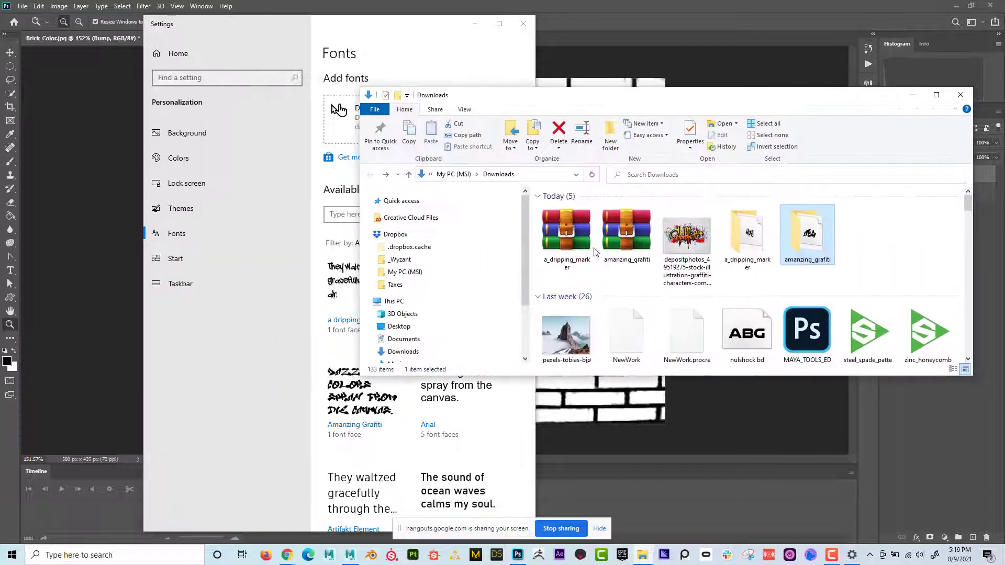
right_click(573, 228)
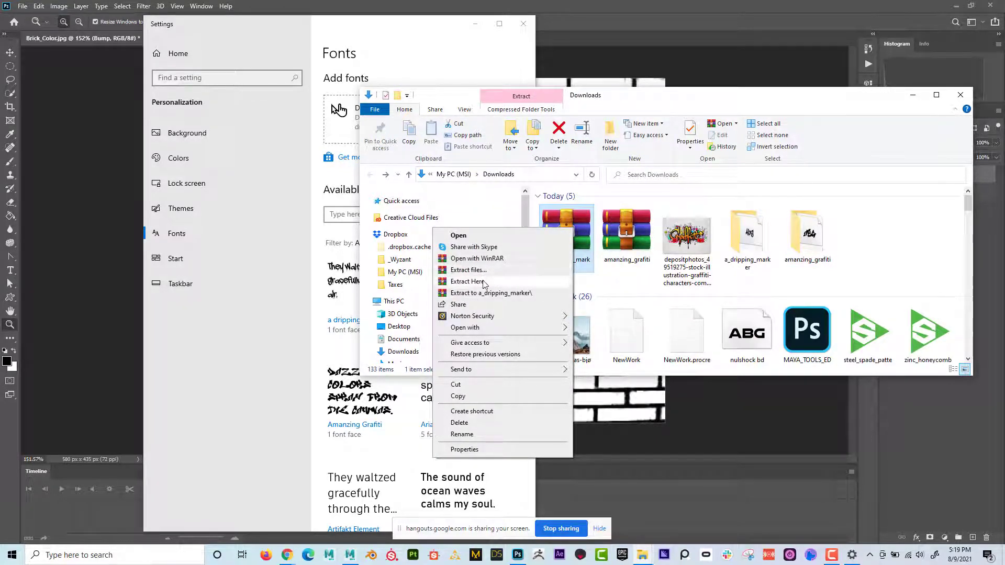
click(471, 281)
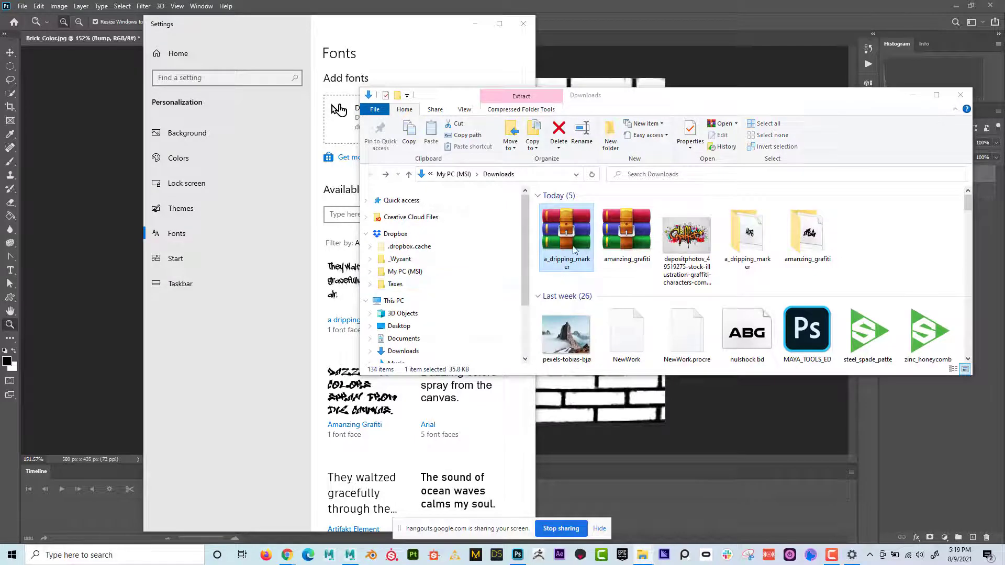
scroll(660, 243, down, 1)
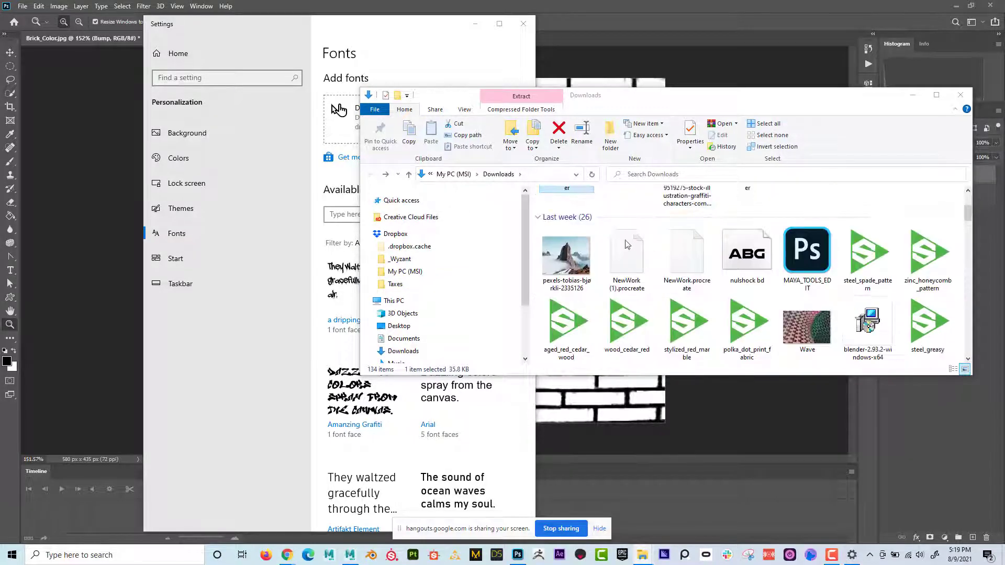
scroll(626, 242, up, 1)
right_click(563, 228)
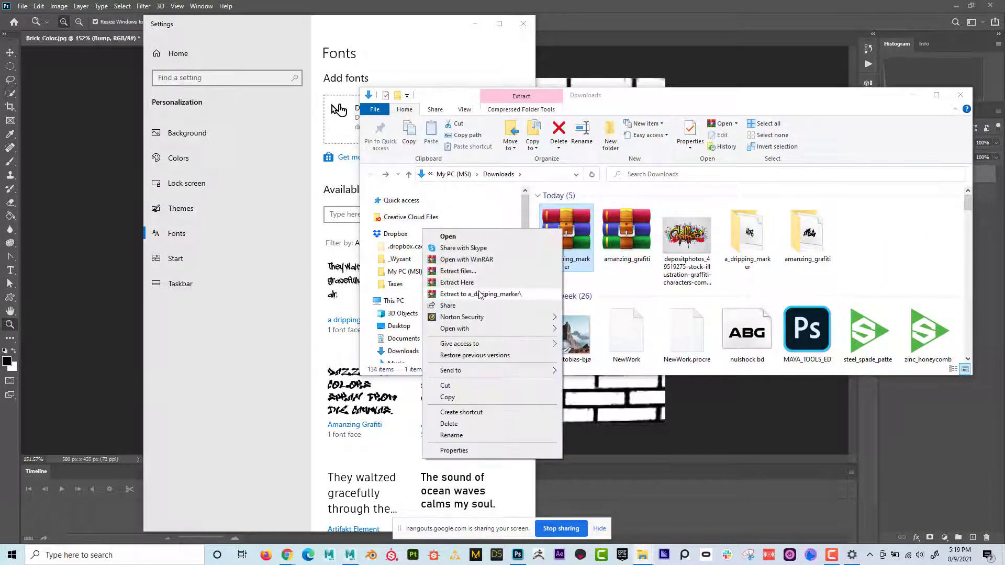
click(512, 294)
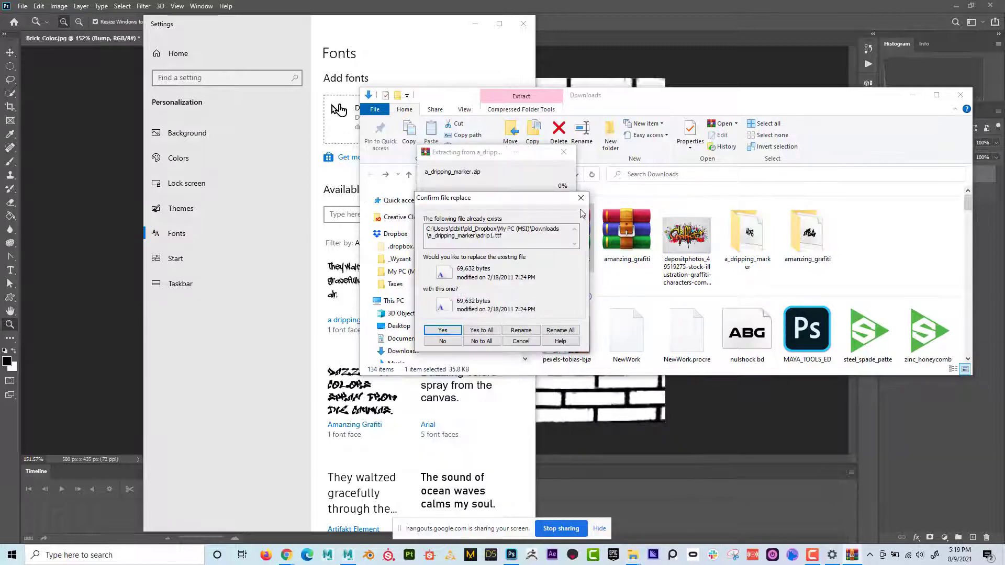
click(580, 198)
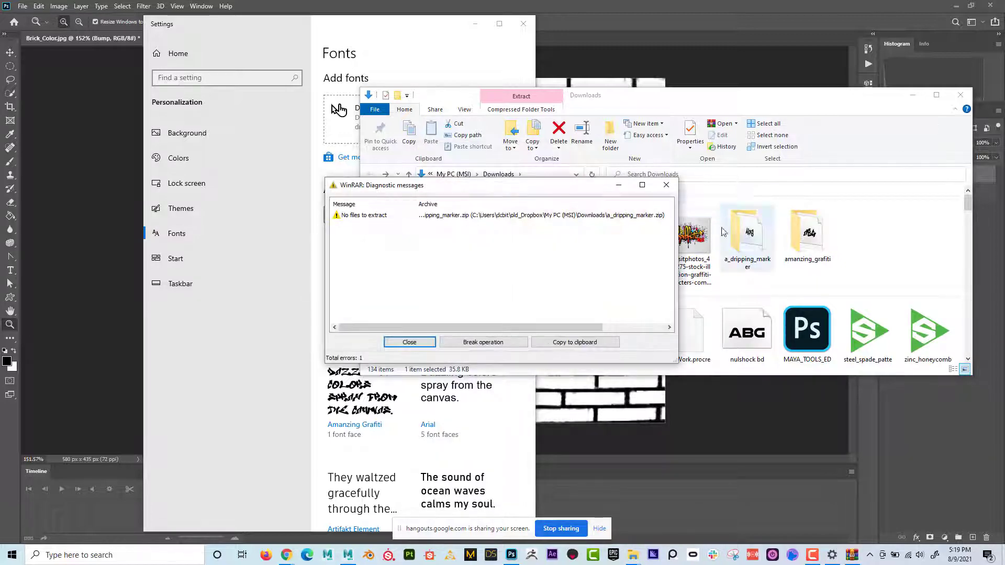
click(673, 189)
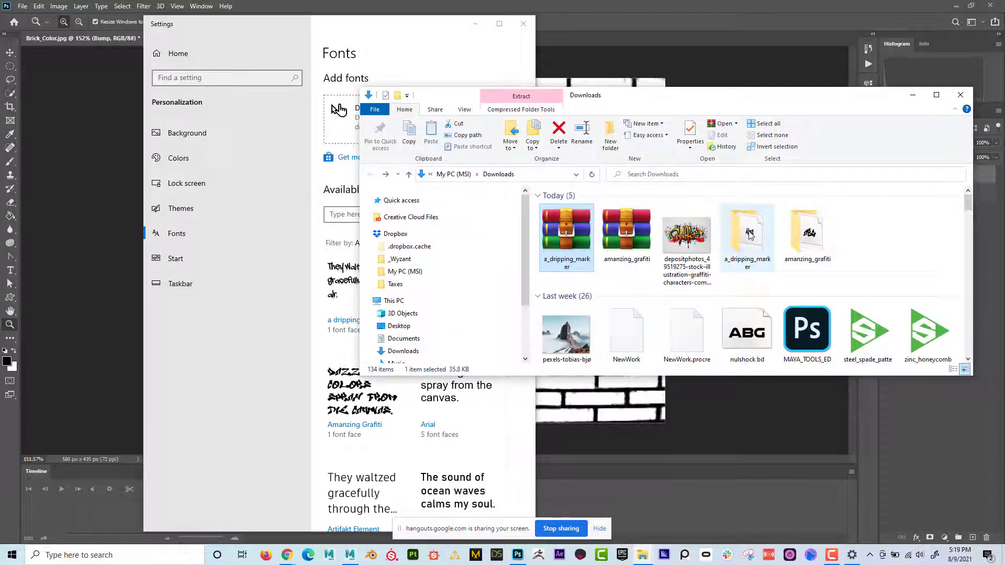
Step: Install the adrip1 font file from the a_dripping_marker folder through the Add fonts area, and clear both windows away
double_click(749, 235)
click(565, 208)
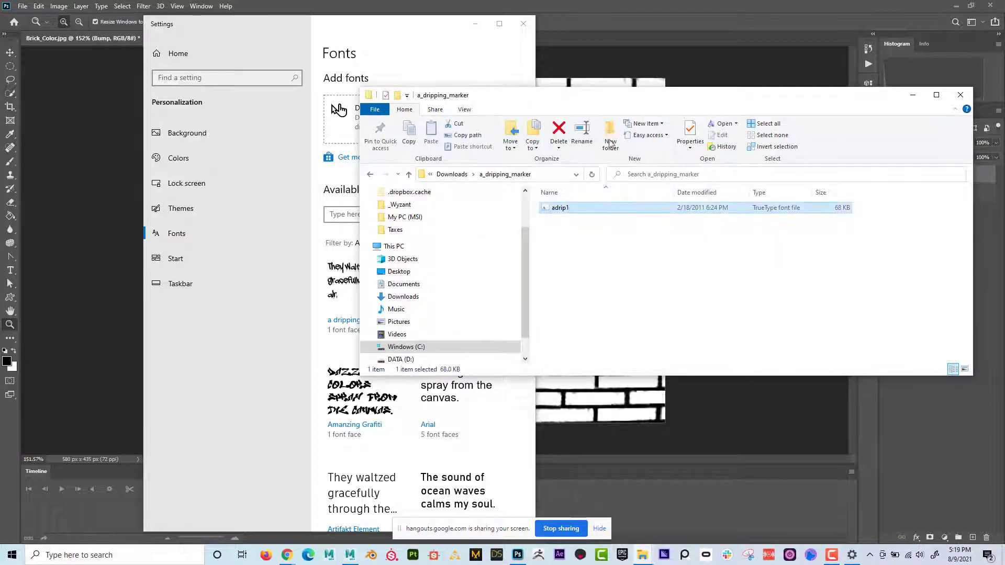
drag(624, 99, 740, 112)
drag(682, 225, 365, 130)
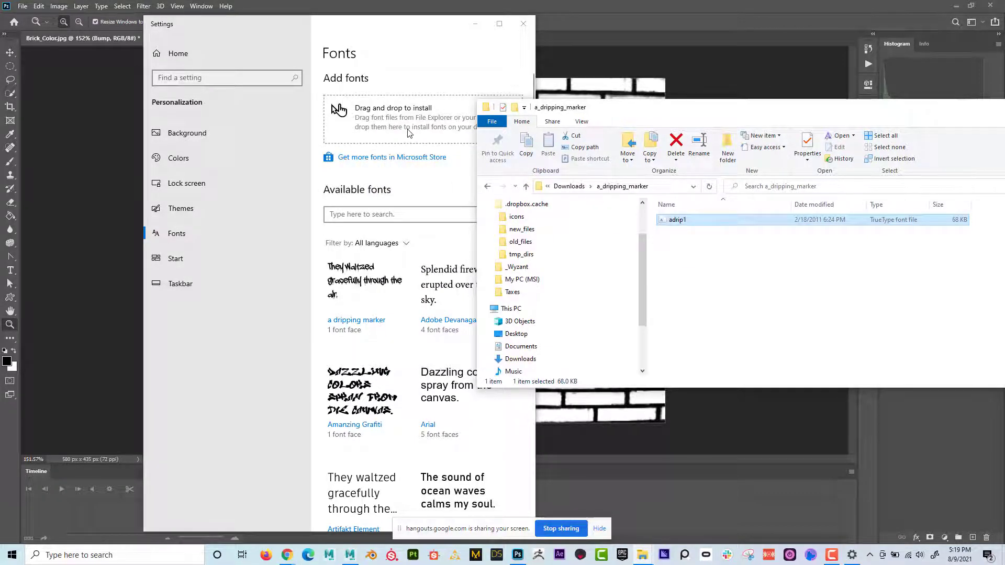
drag(853, 107, 558, 118)
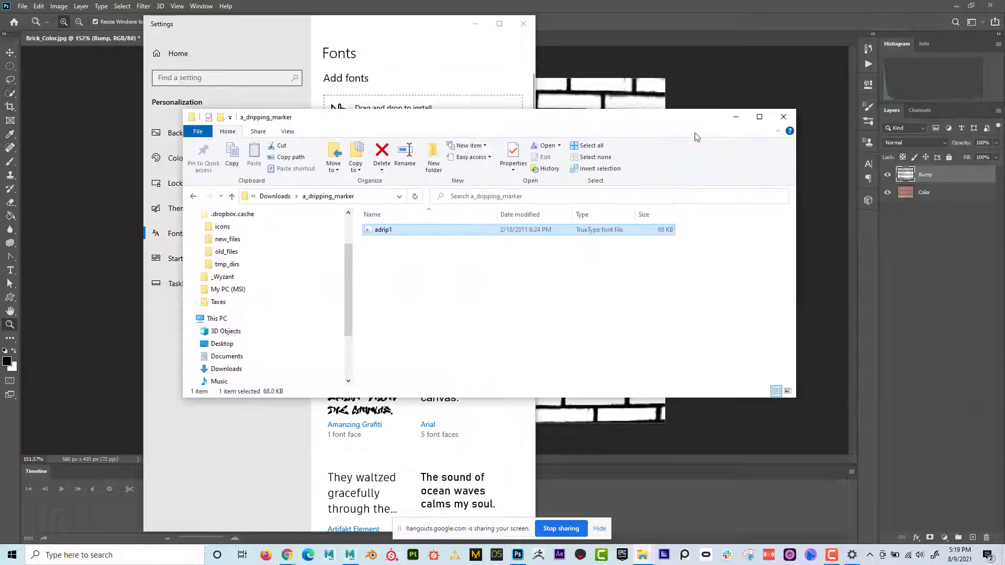
click(735, 117)
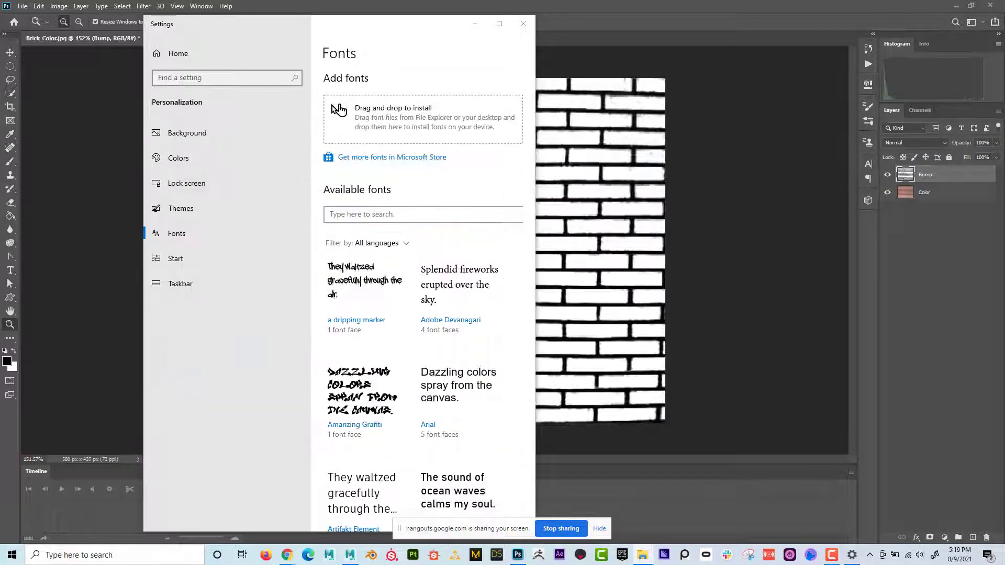
click(523, 24)
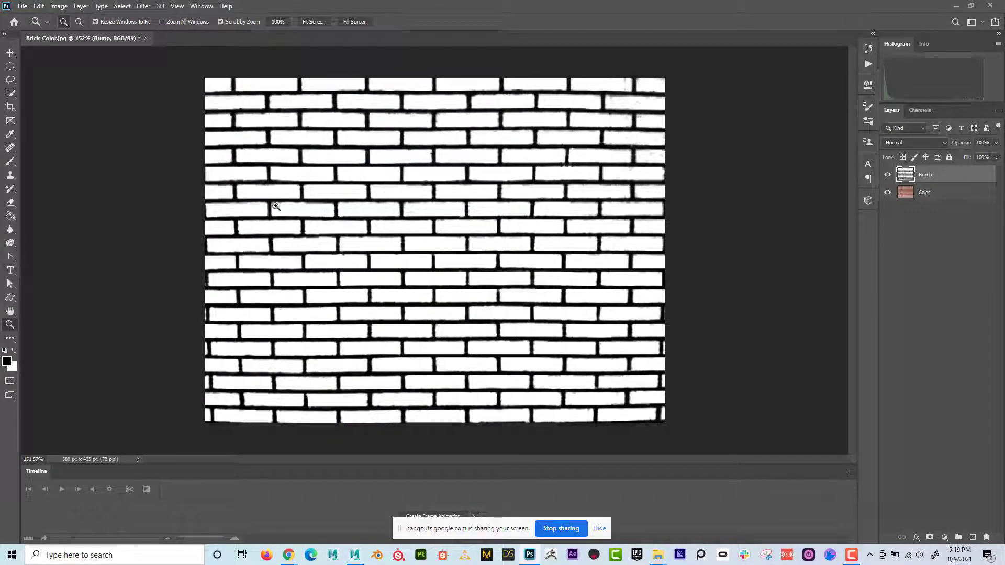
Step: Add the black text WET PAINT in the a dripping marker font and center it across the upper half of the brick image
click(10, 271)
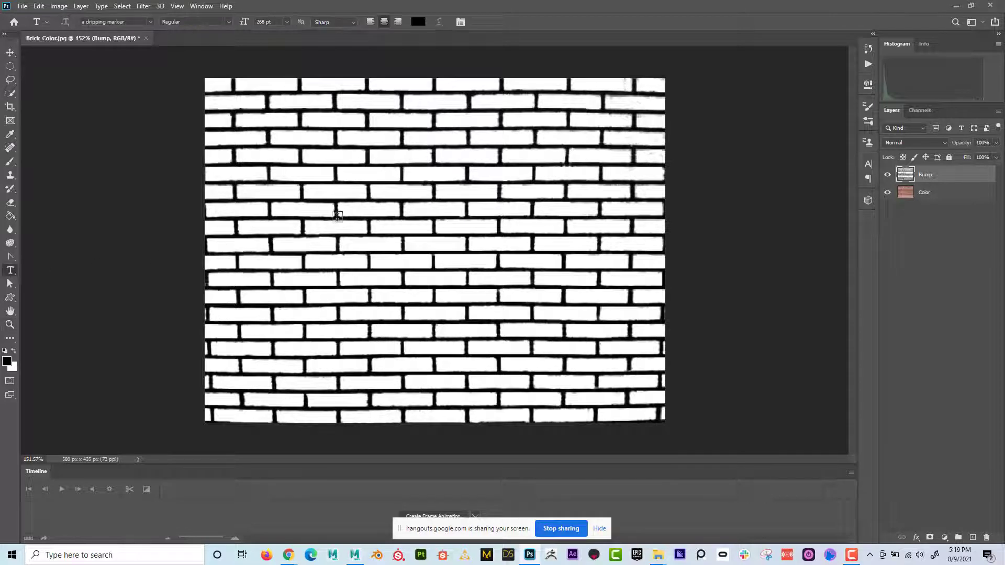
click(298, 198)
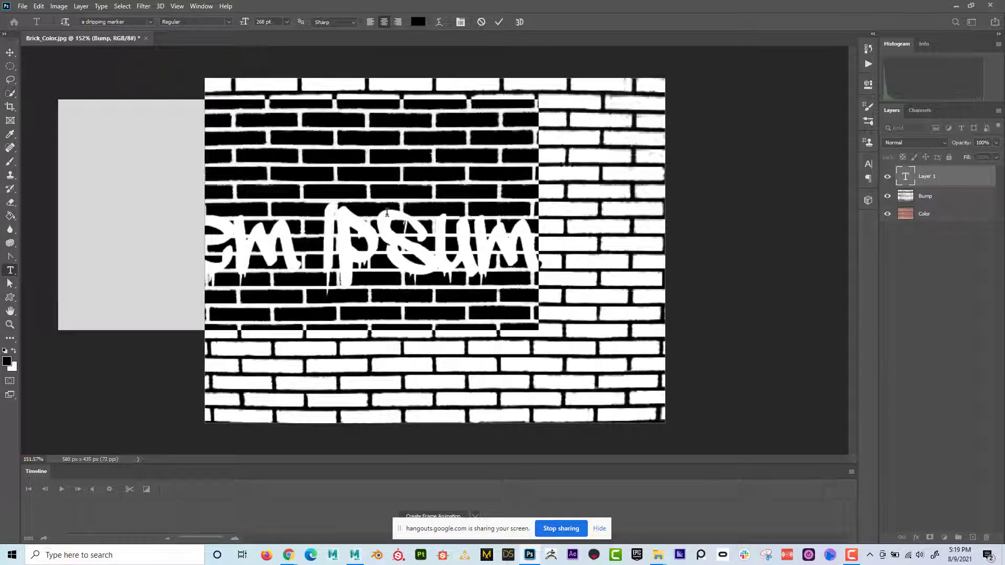
text(W)
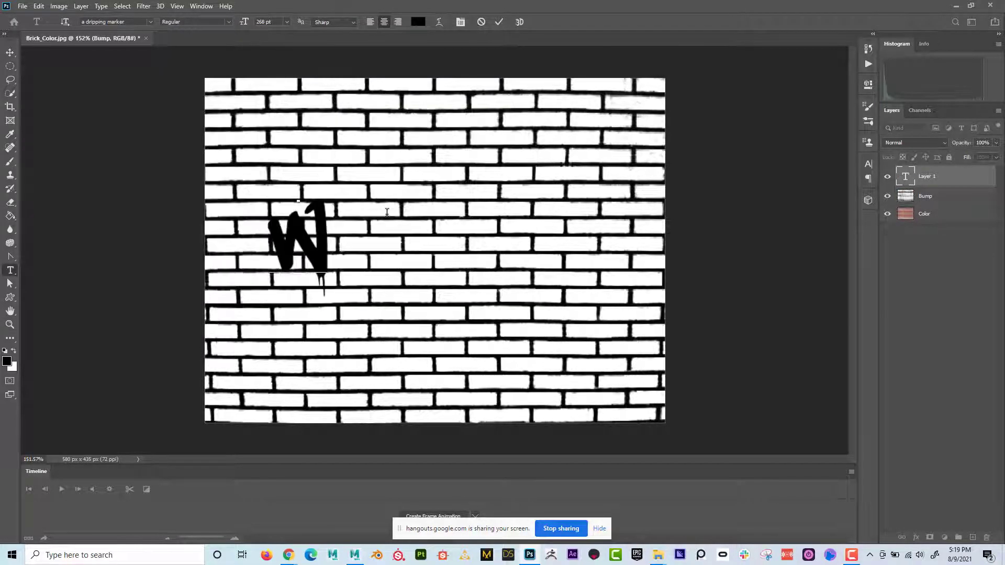
text(ET PAINT)
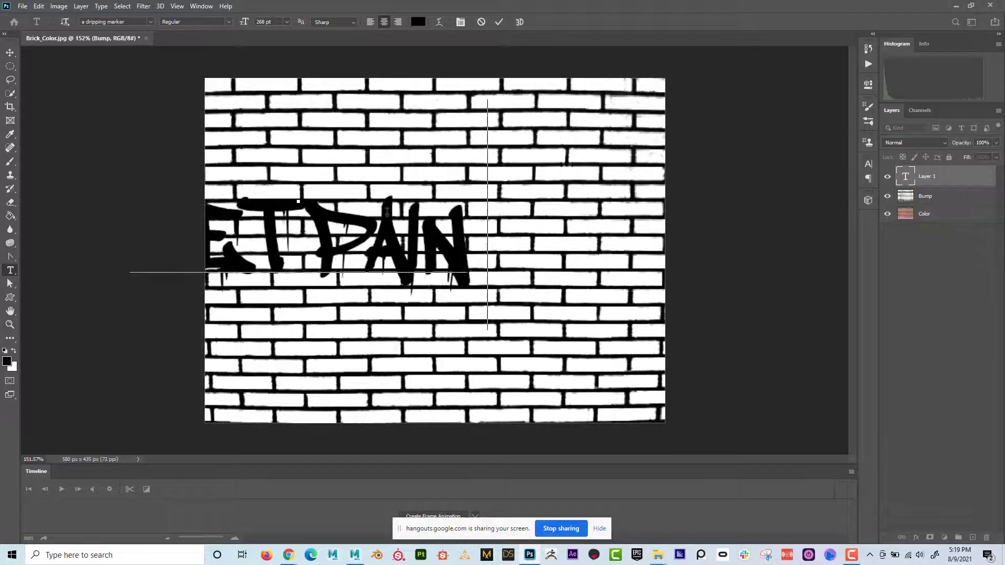
click(10, 52)
drag(428, 222, 556, 188)
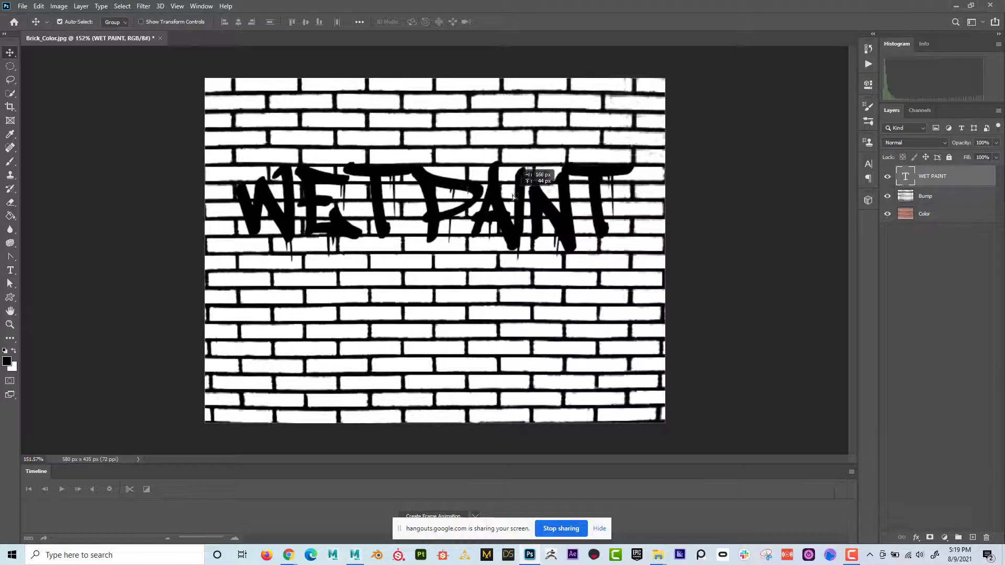
Step: Add the black text Tutorial in the a dripping marker font and center it beneath the WET PAINT lettering
click(10, 271)
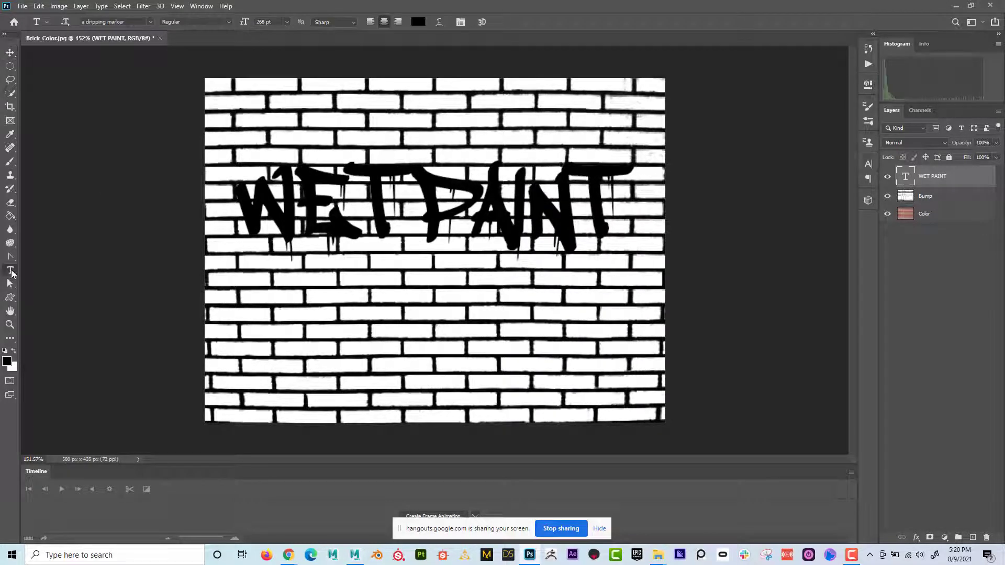
click(150, 22)
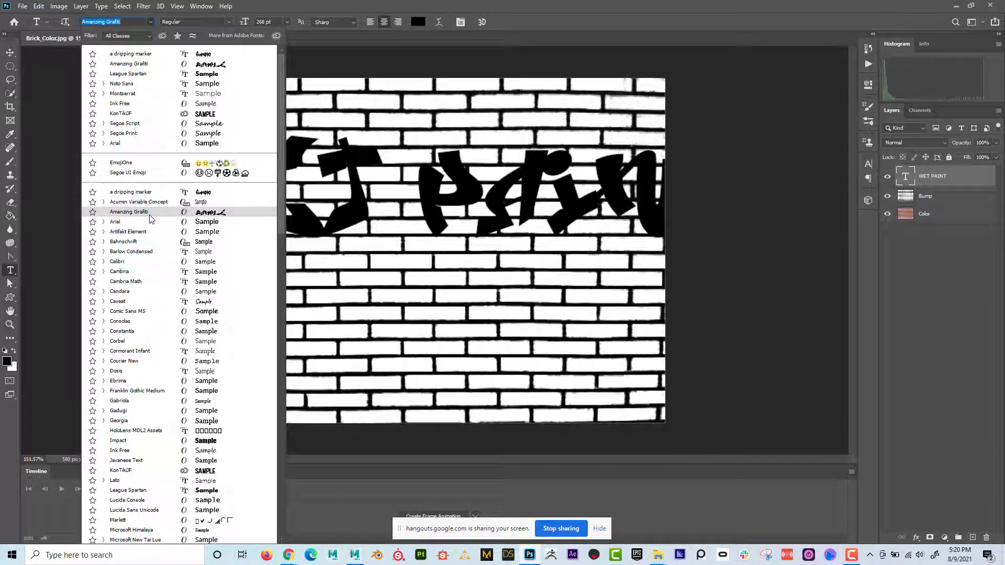
click(133, 192)
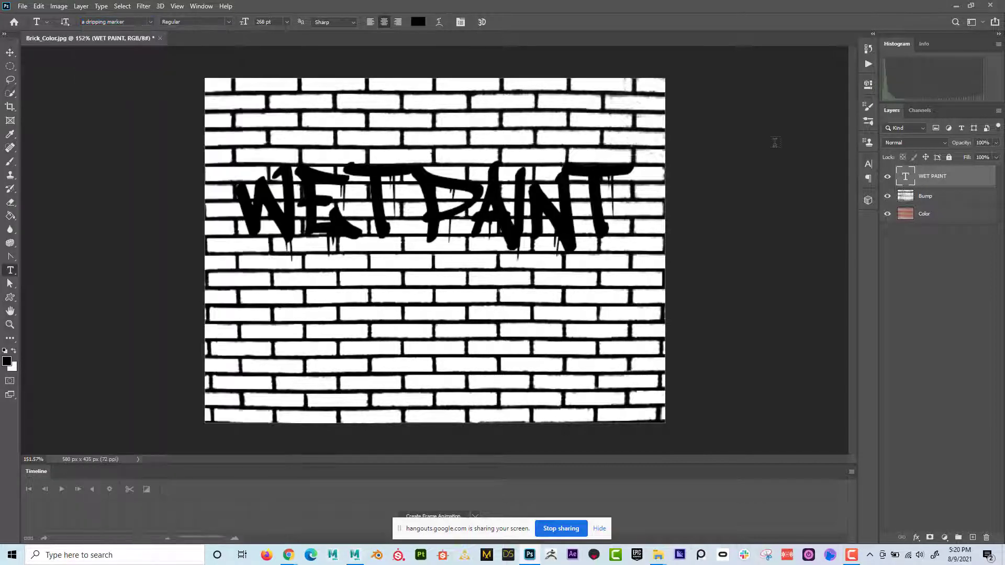
click(321, 292)
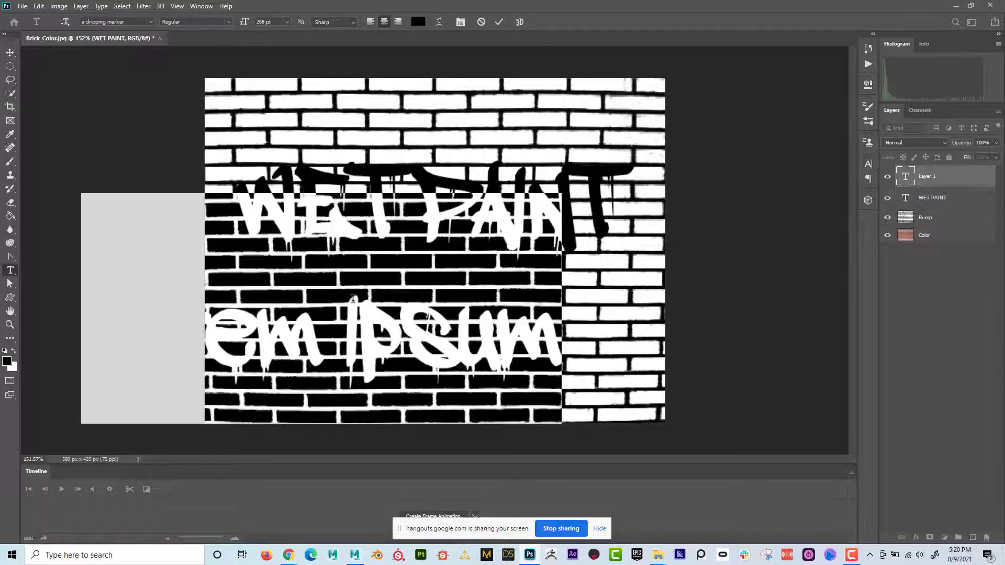
text(Tuto)
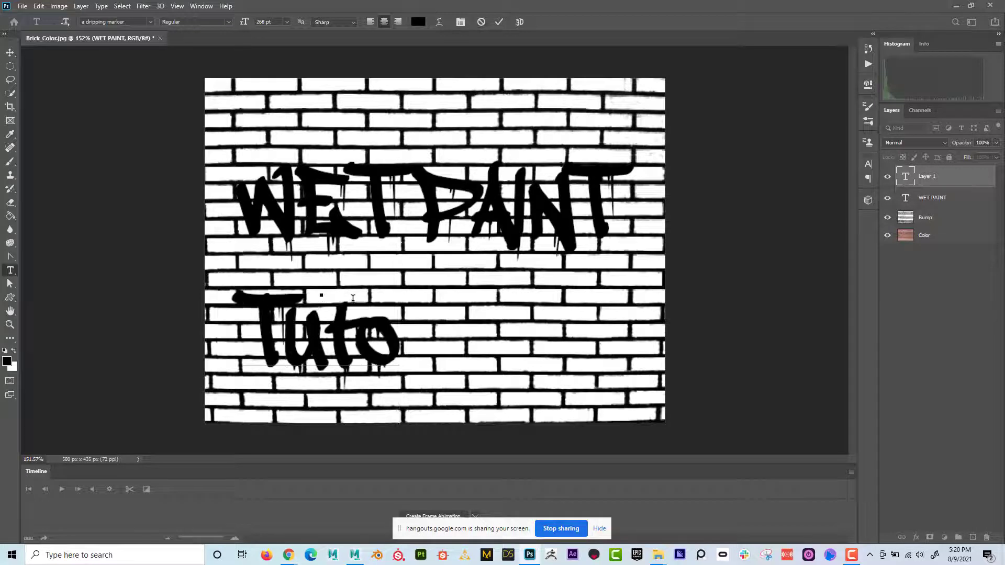
text(rial)
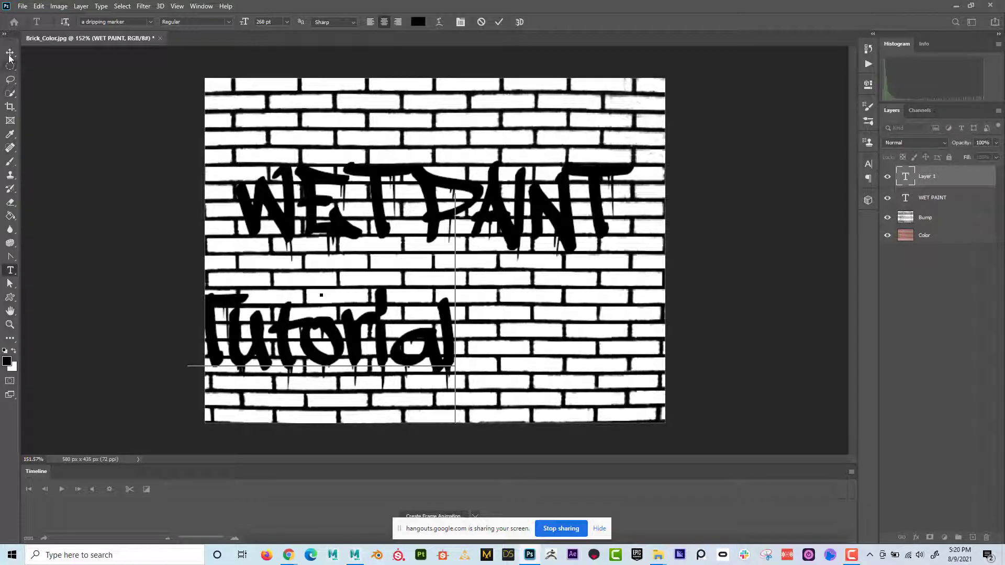
click(10, 52)
drag(387, 322, 487, 293)
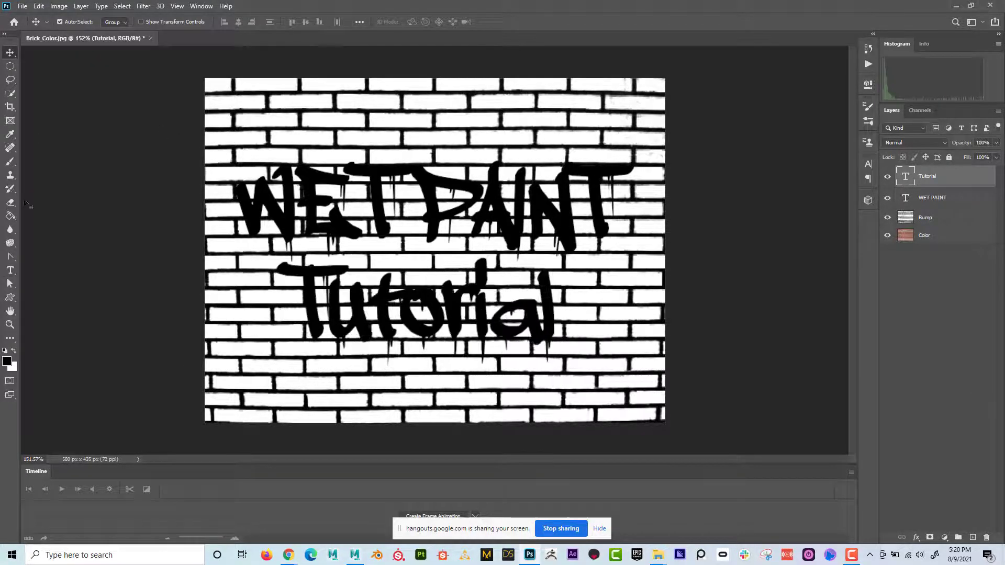
Step: Select the WET PAINT lettering and recolor it bright blue, #0600ff
click(10, 270)
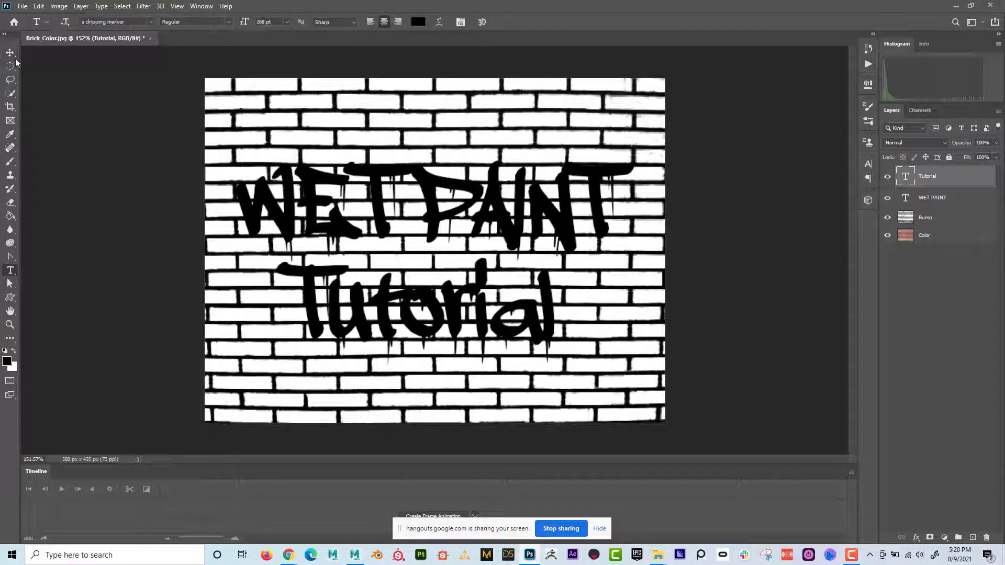
click(11, 55)
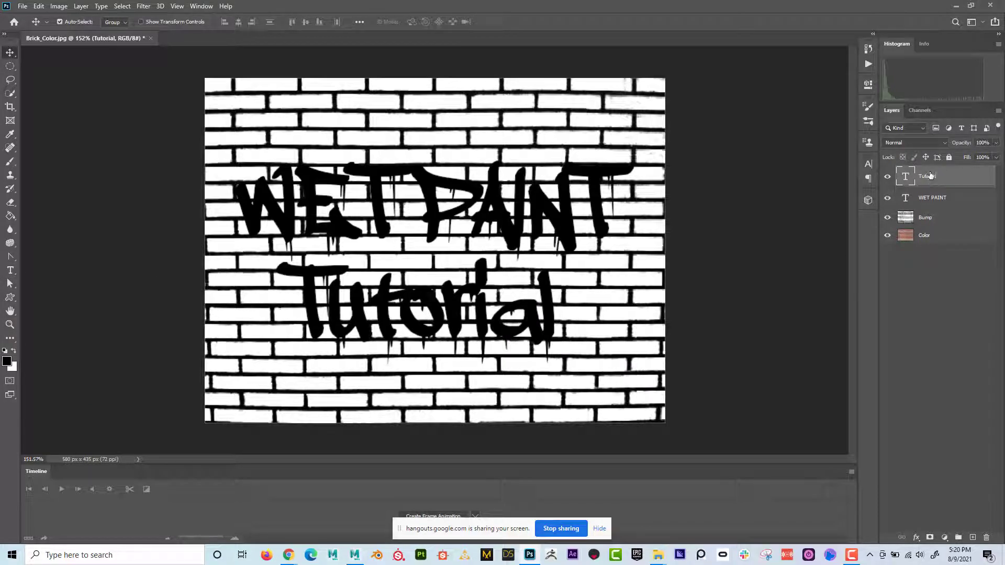
click(10, 270)
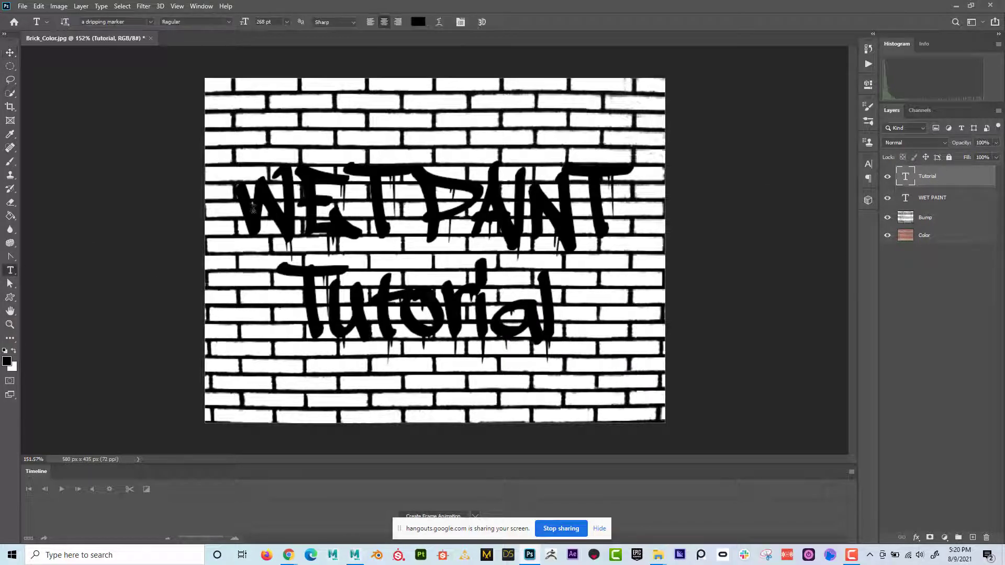
drag(246, 207, 615, 210)
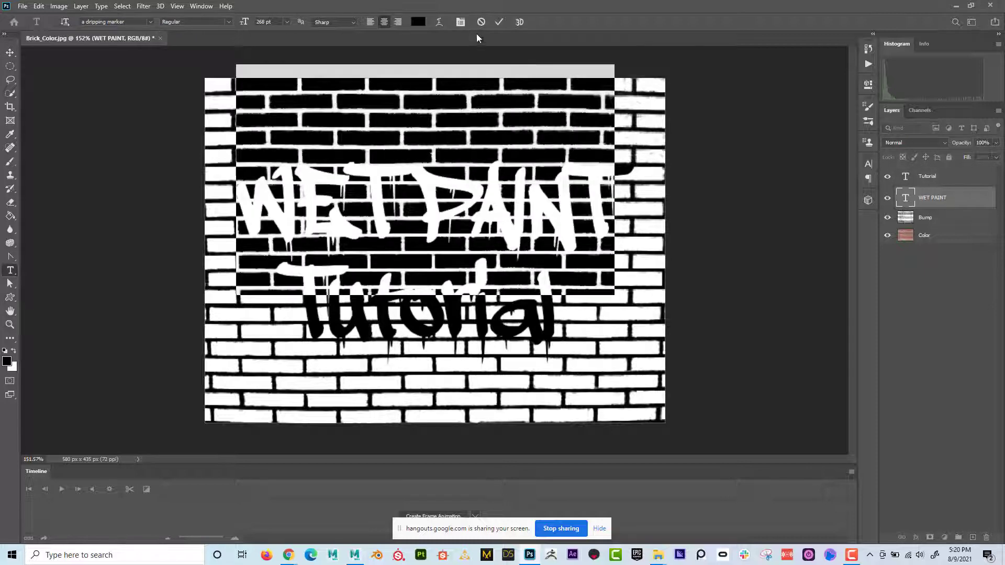
click(418, 22)
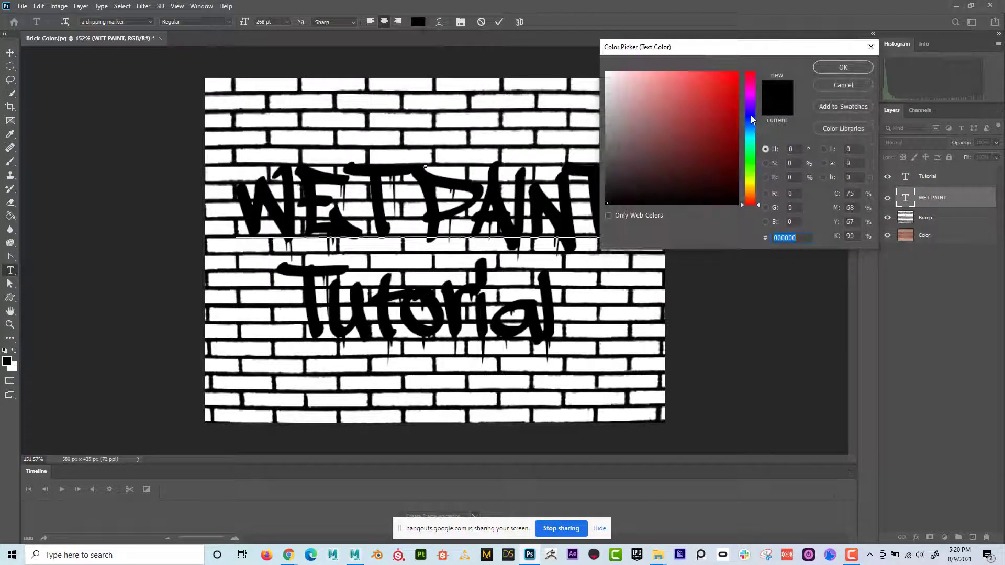
click(750, 115)
click(737, 72)
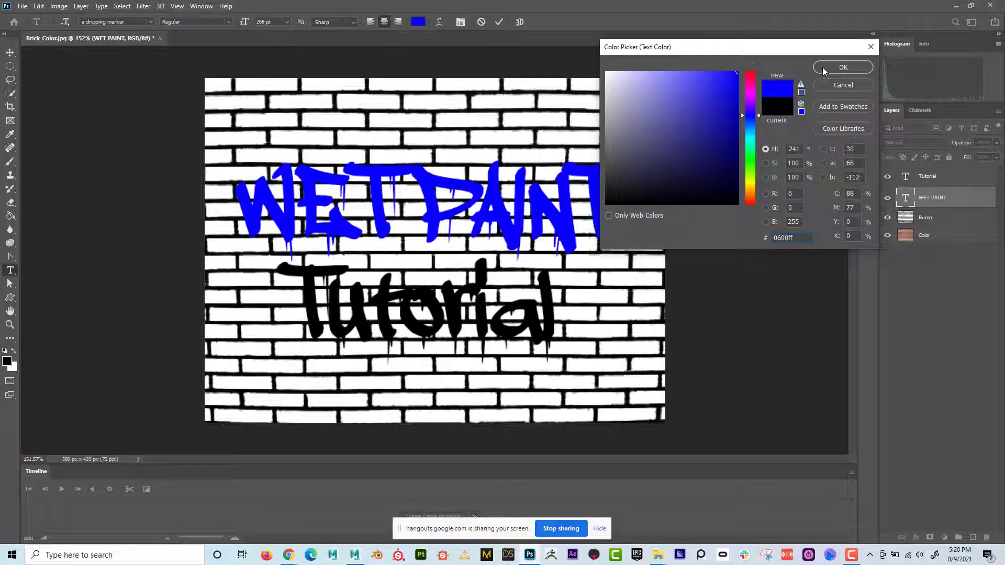
click(822, 68)
Step: Hide the Bump layer and recolor the WET PAINT lettering dark slate, #282833
click(887, 219)
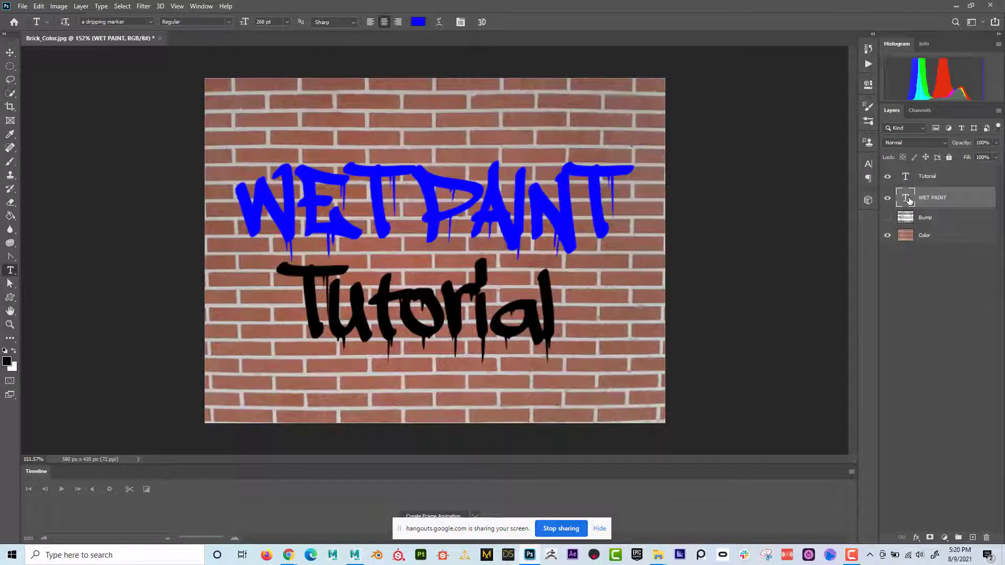
click(417, 22)
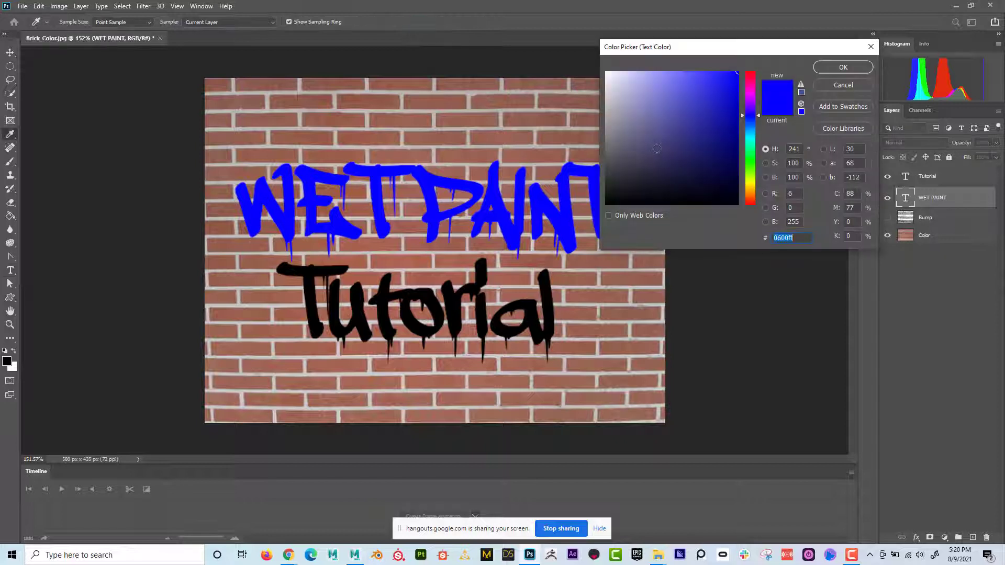
drag(626, 171, 634, 178)
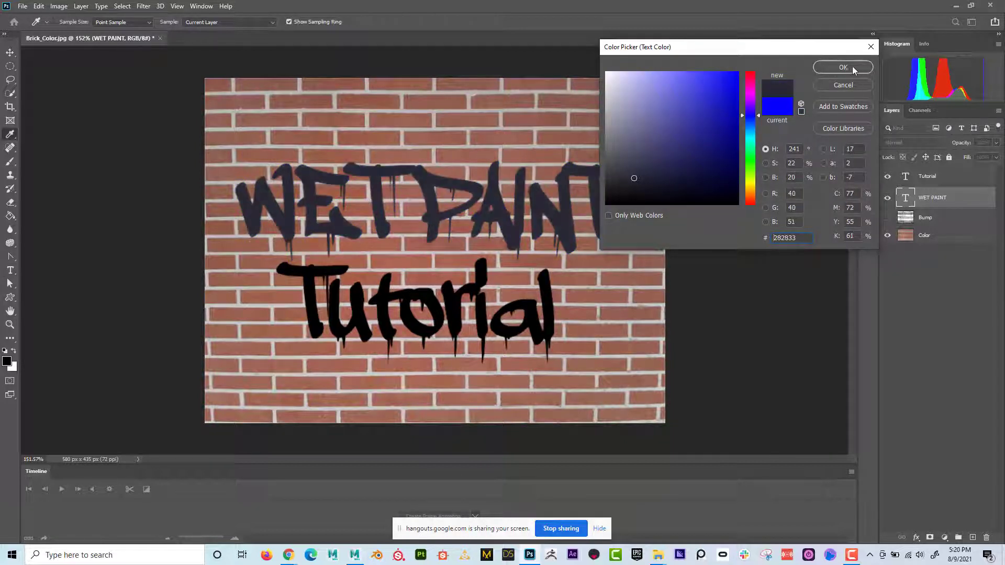
click(843, 68)
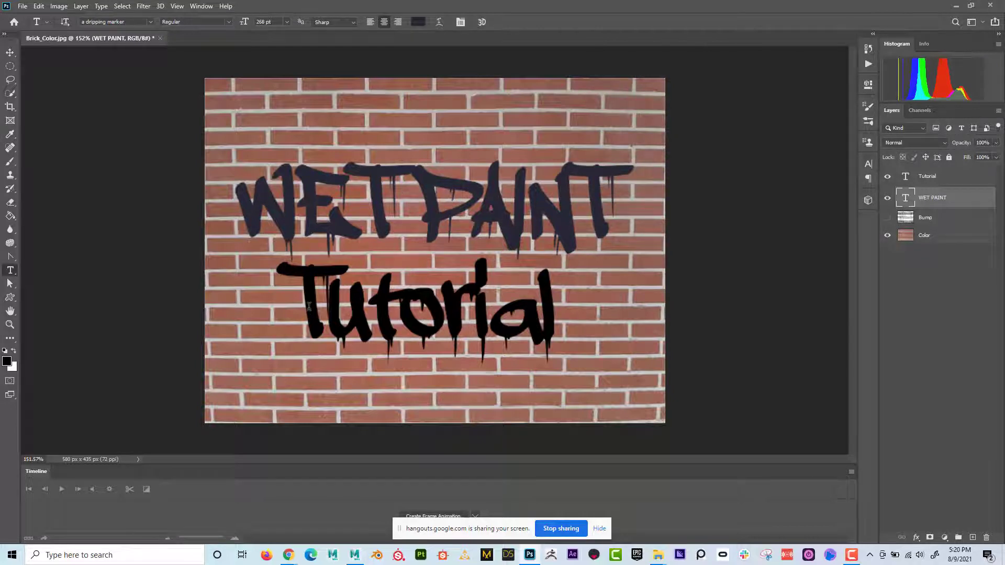
Step: Select the whole Tutorial lettering, accept black #000000 as its text color, and finish editing the text
click(526, 314)
drag(552, 305, 211, 298)
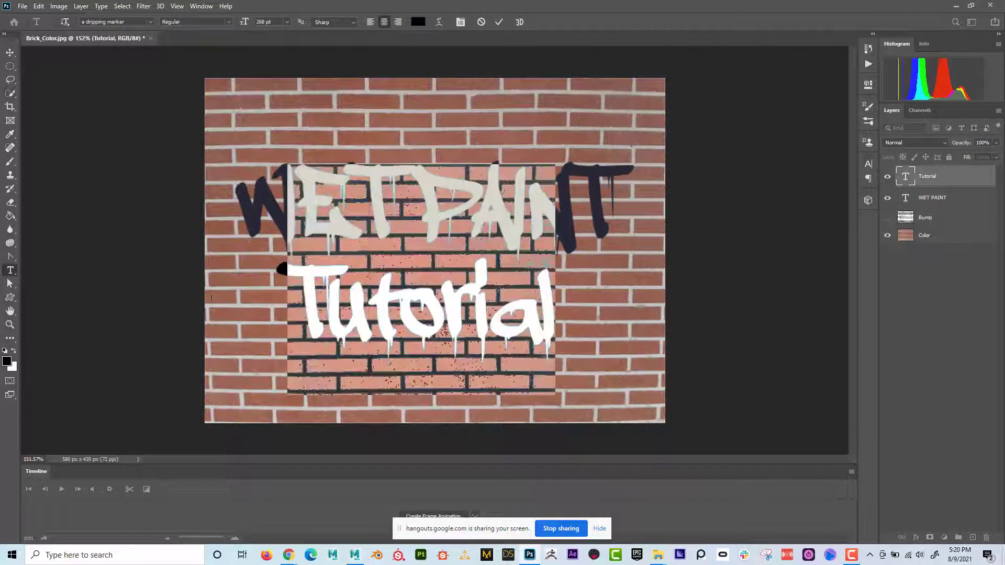
click(418, 21)
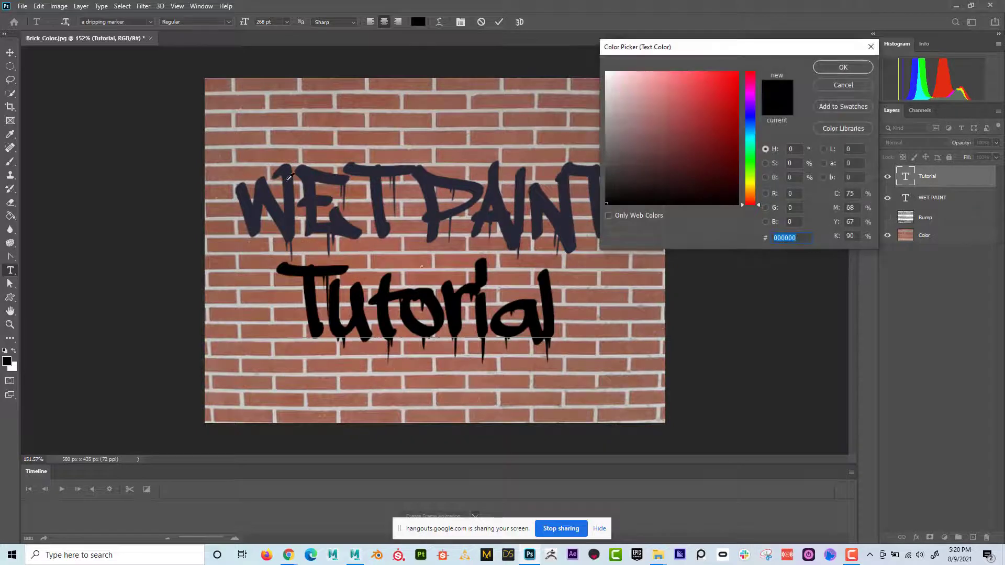
click(844, 64)
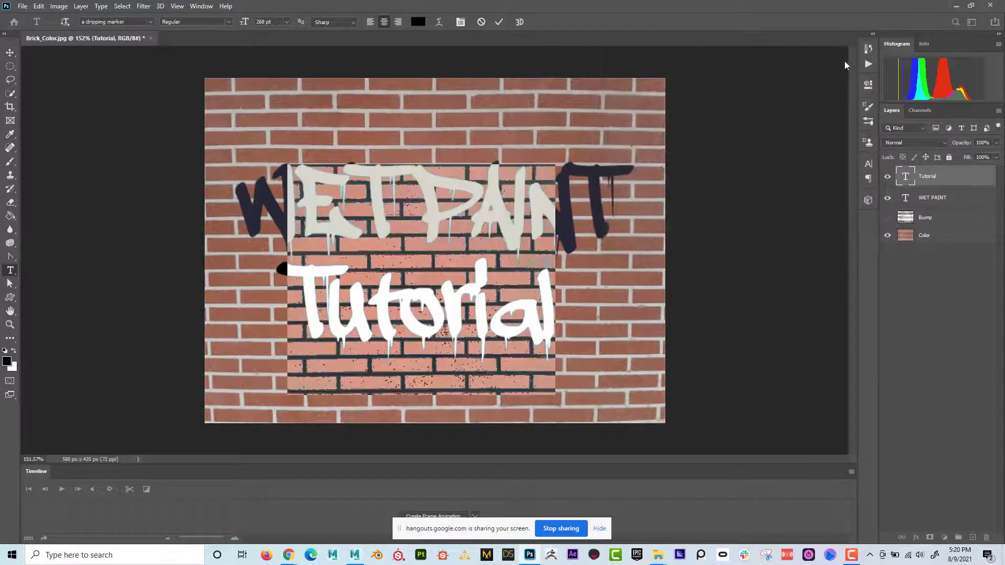
click(8, 52)
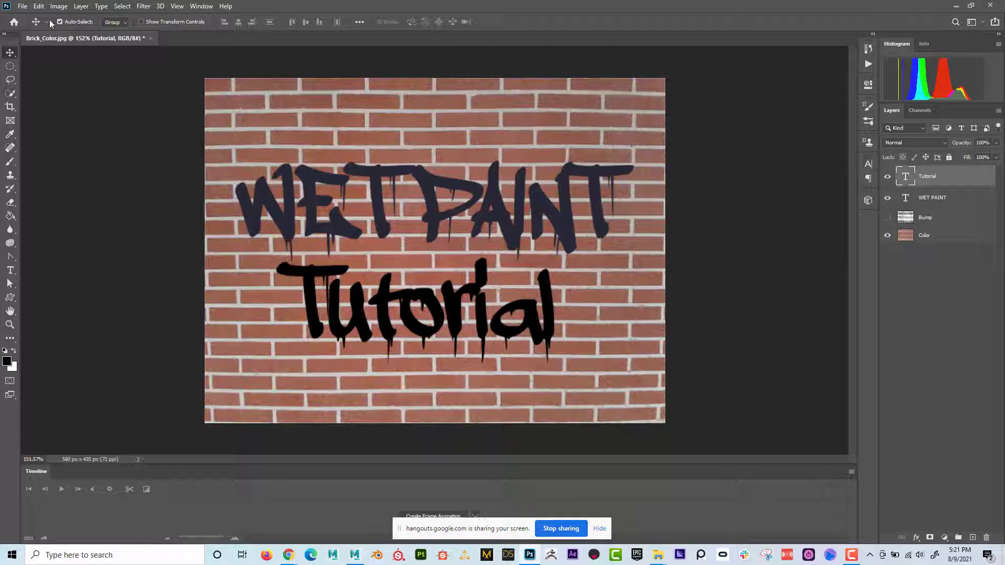
Step: Save the lettered brick image as a JPEG copy named Brick_Color2 in the sourceimages folder at quality 12
click(22, 6)
click(99, 133)
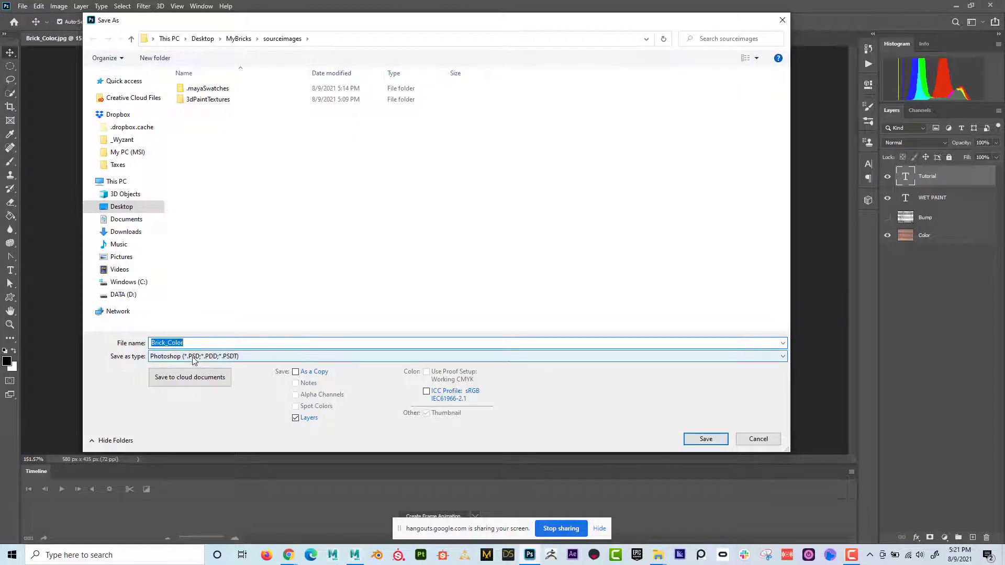
click(192, 359)
click(201, 435)
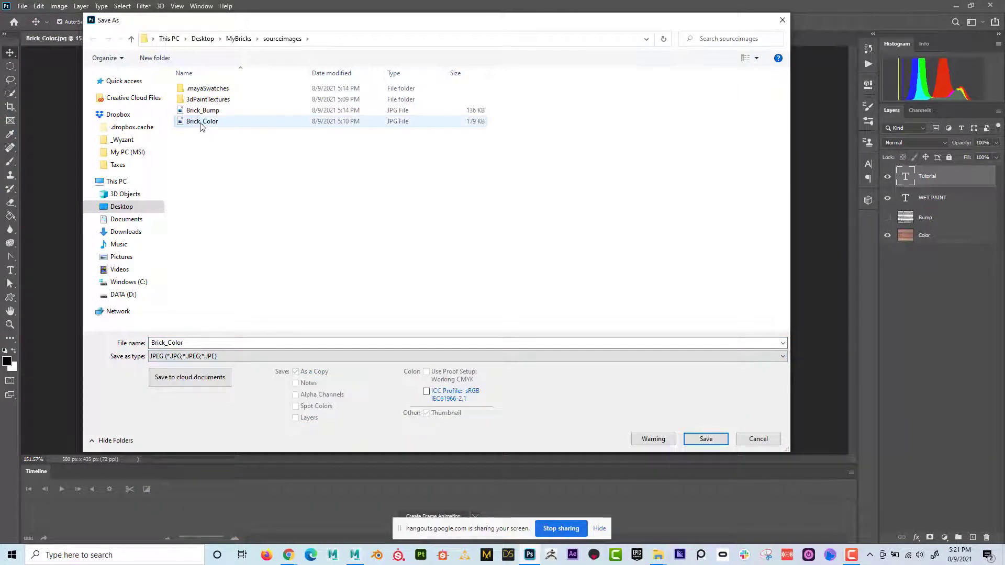
click(201, 123)
double_click(184, 344)
click(188, 344)
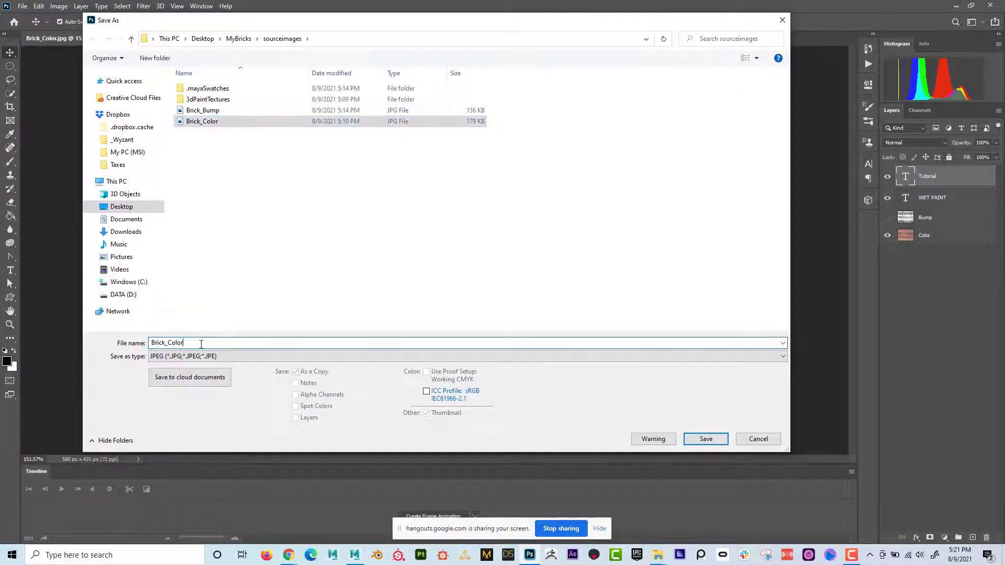
text(2)
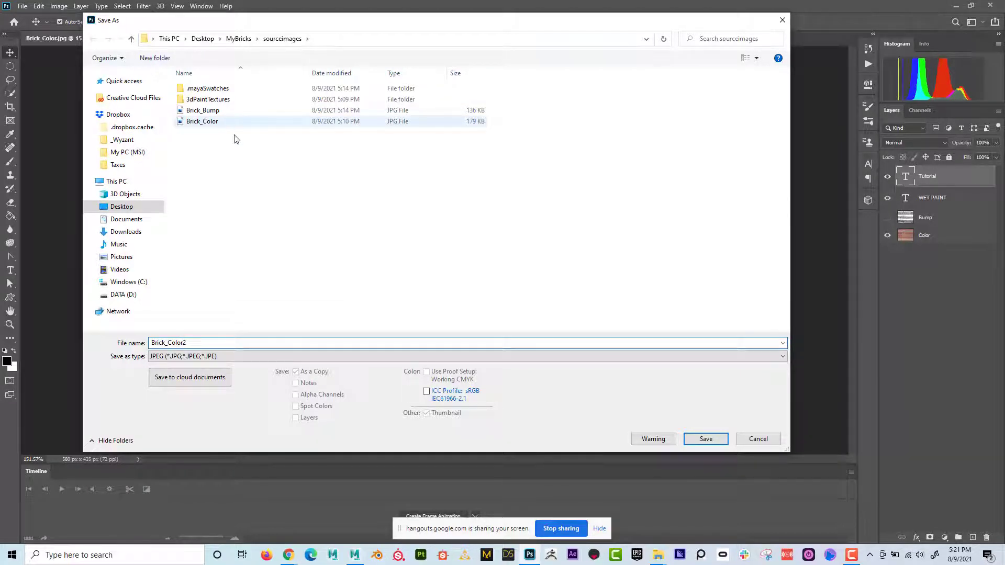
click(708, 440)
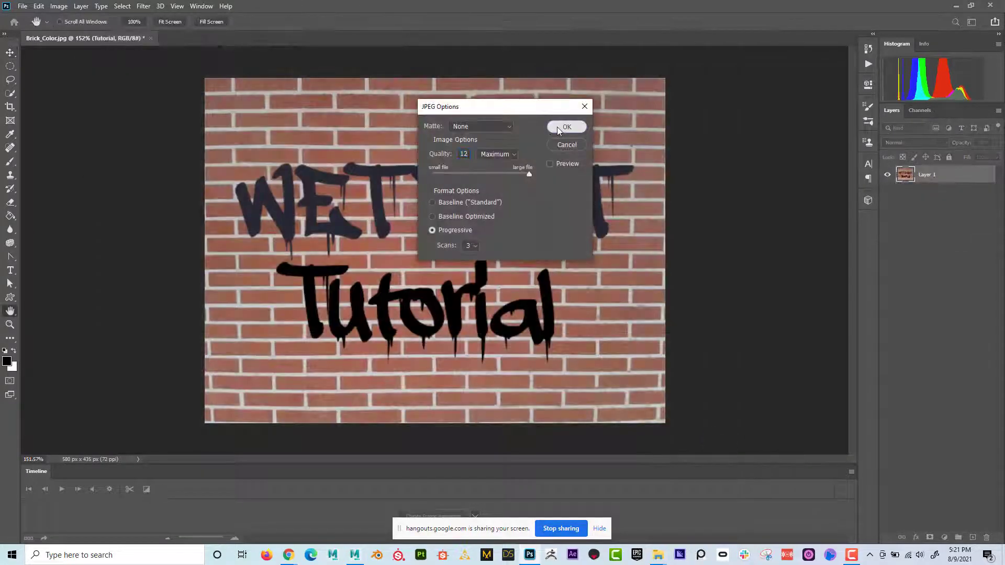
click(564, 128)
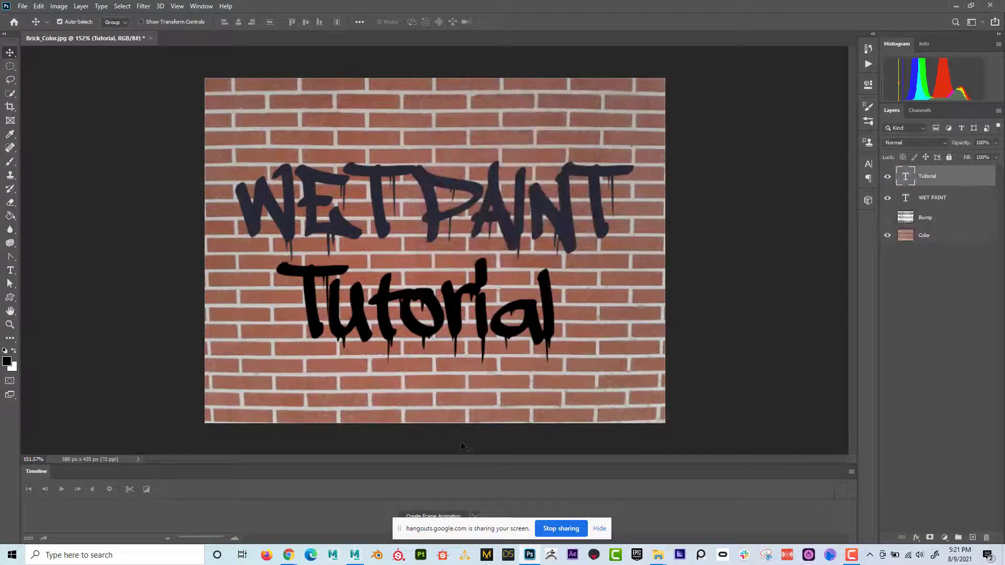
Step: Switch to Maya and replace the color texture of the wall plane's Brick_Material with Brick_Color2.jpg from sourceimages
click(354, 556)
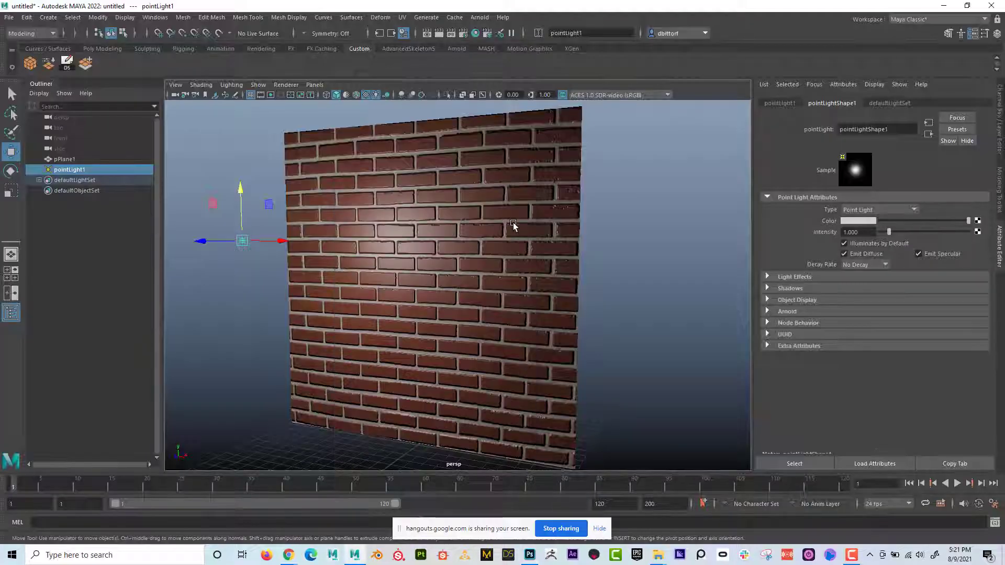
click(438, 210)
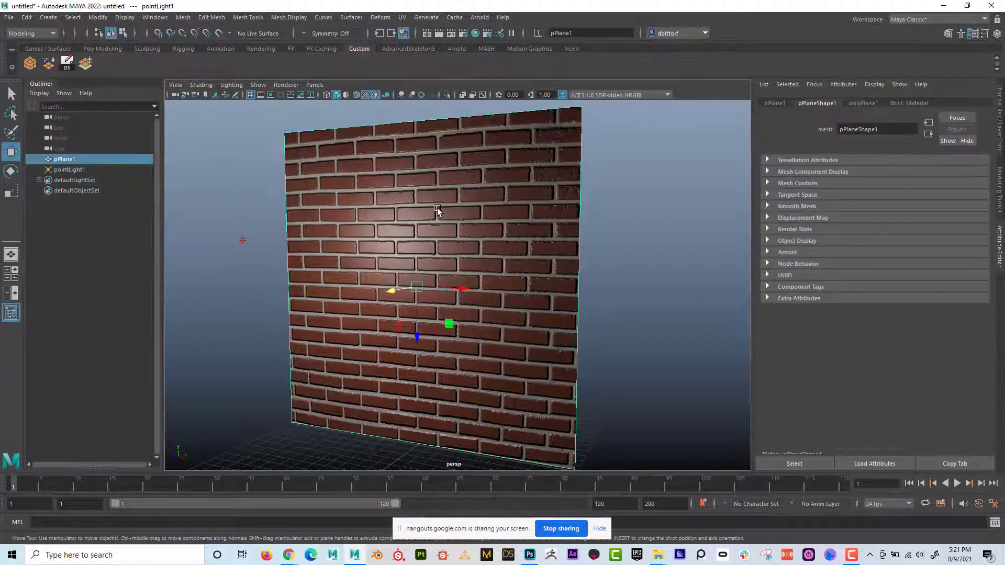
right_click(438, 211)
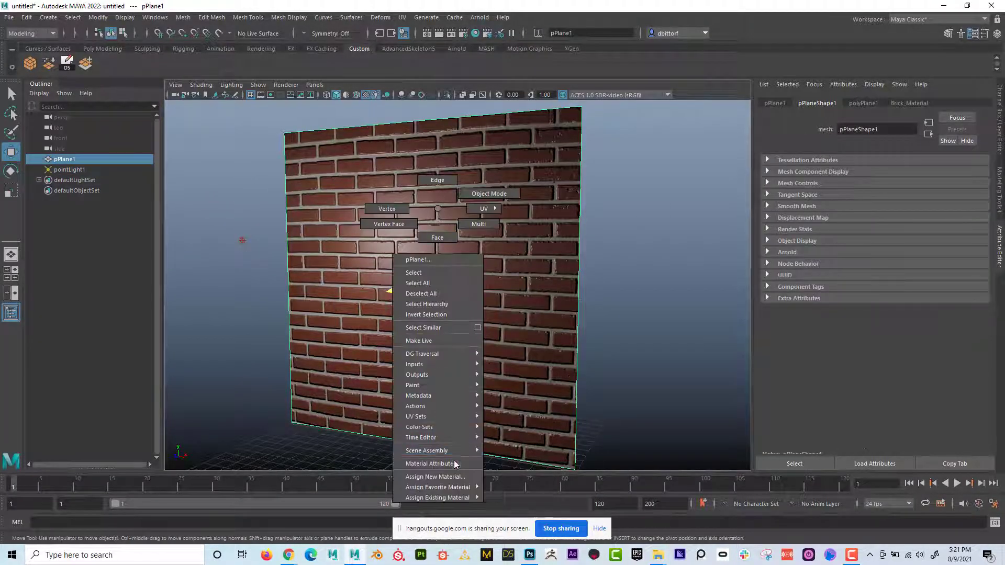
click(432, 464)
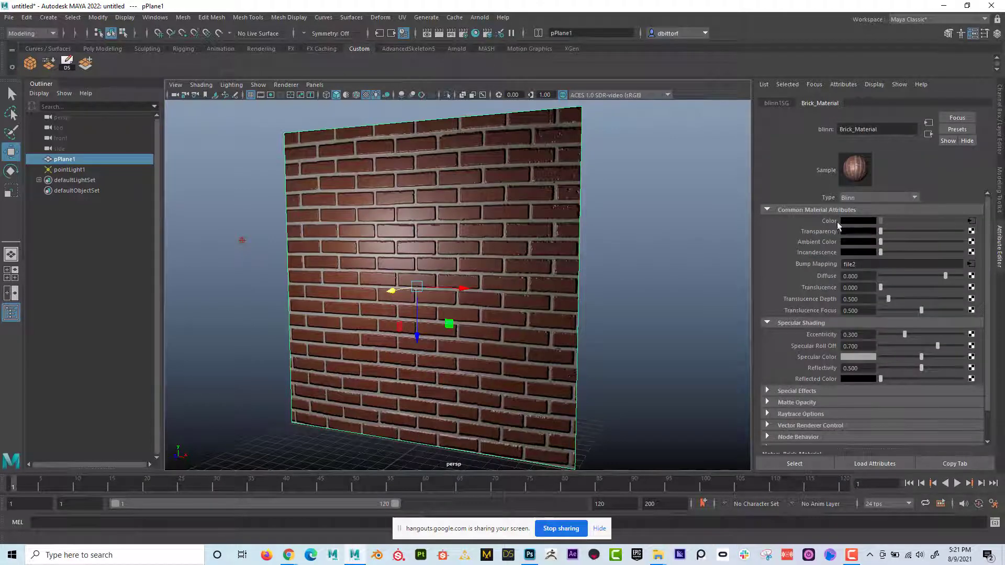
click(971, 221)
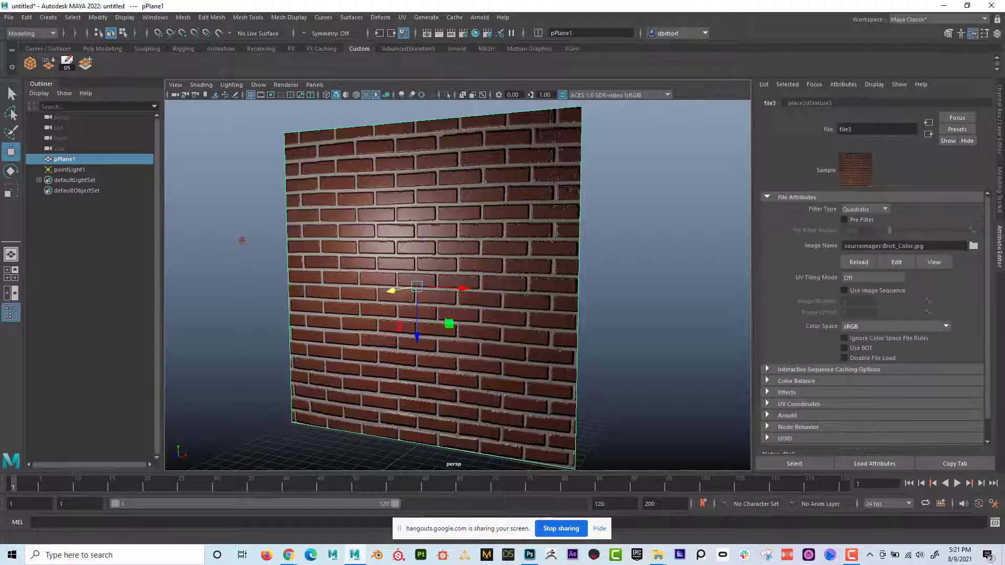
click(973, 245)
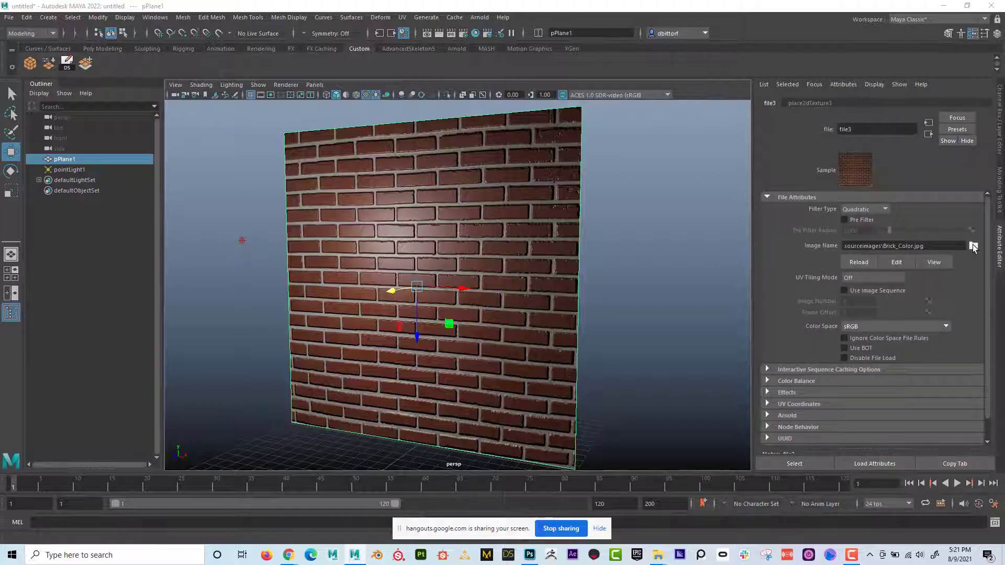
click(193, 129)
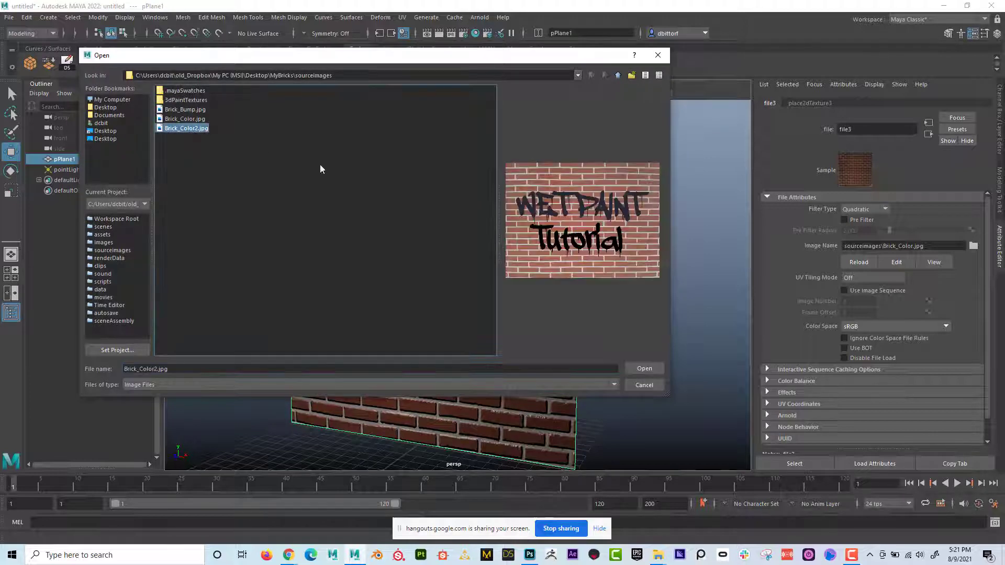
click(643, 369)
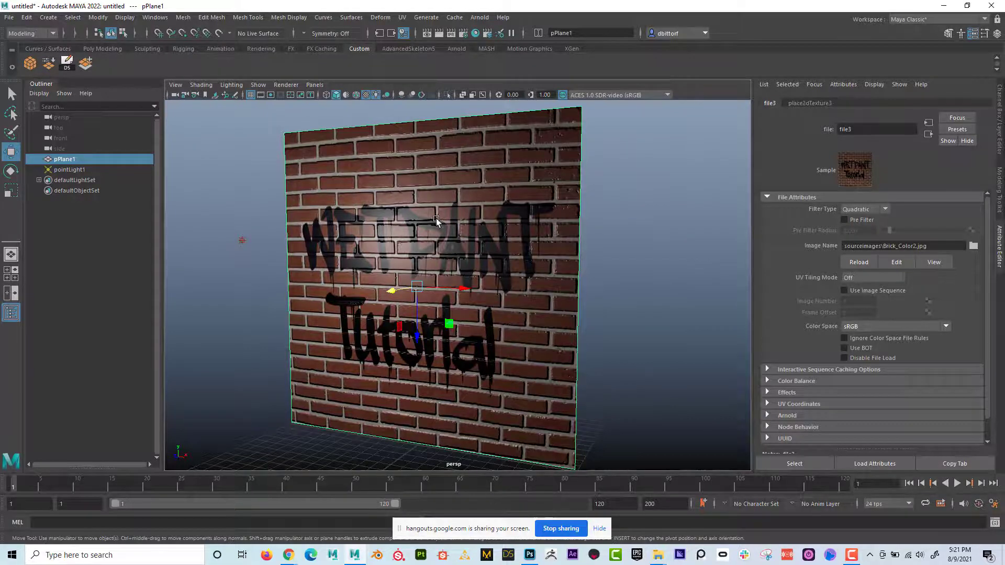
Step: Move the point light across the front of the brick wall and leave it beside the WET PAINT lettering, off the wall's left edge
alt+drag(437, 222, 426, 217)
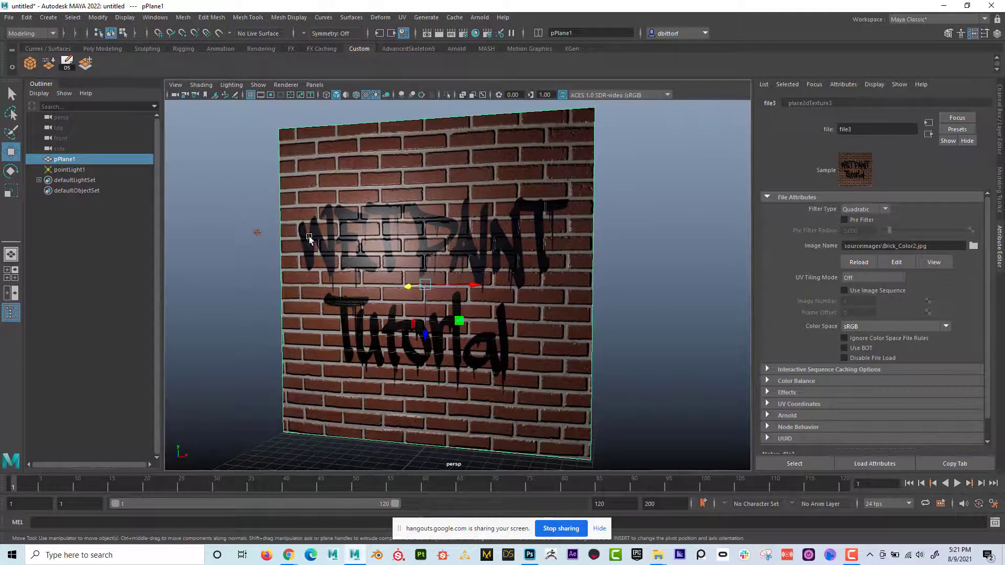
click(257, 233)
click(250, 230)
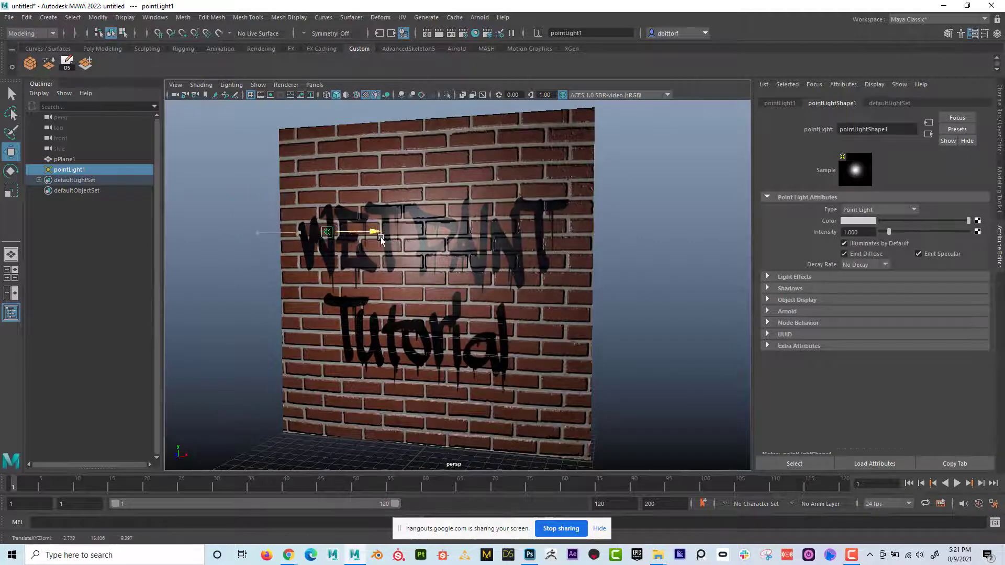
scroll(478, 272, up, 3)
alt+drag(478, 272, 467, 270)
drag(401, 207, 252, 246)
scroll(369, 241, down, 4)
scroll(323, 294, up, 1)
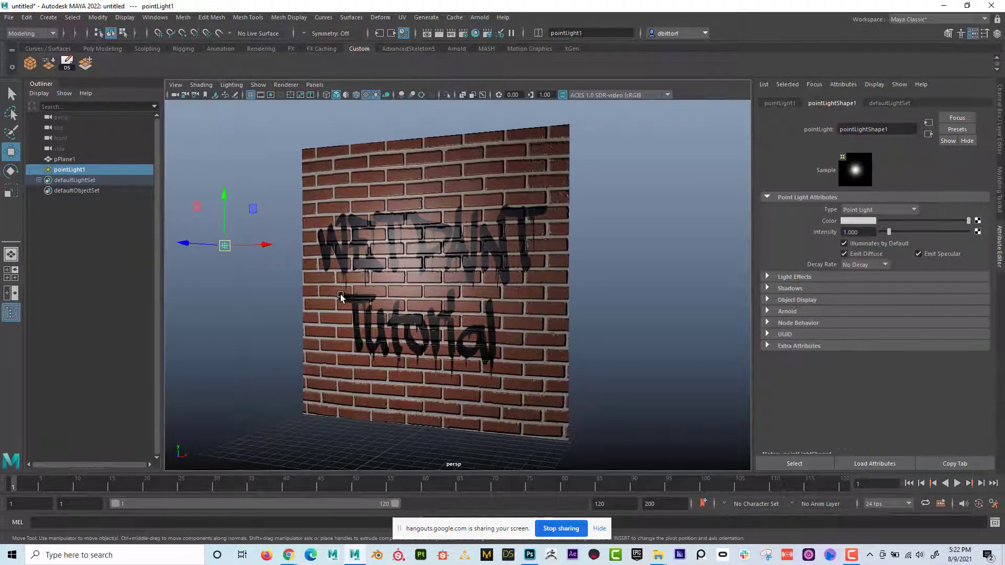
Step: Open the wall plane's Brick_Material and try its Specular Color at white, black and medium gray, keeping the Blinn type
click(439, 216)
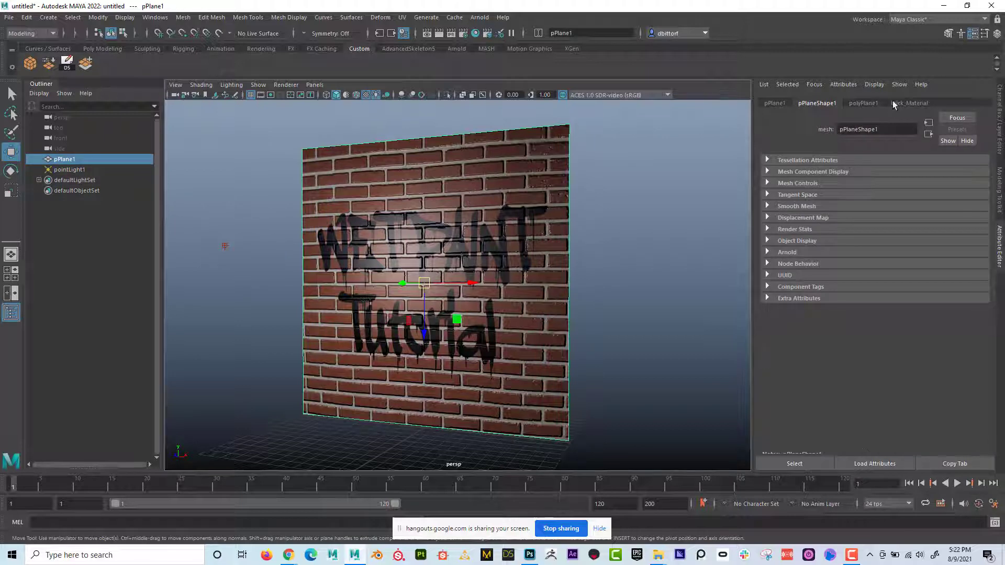
right_drag(465, 234, 461, 488)
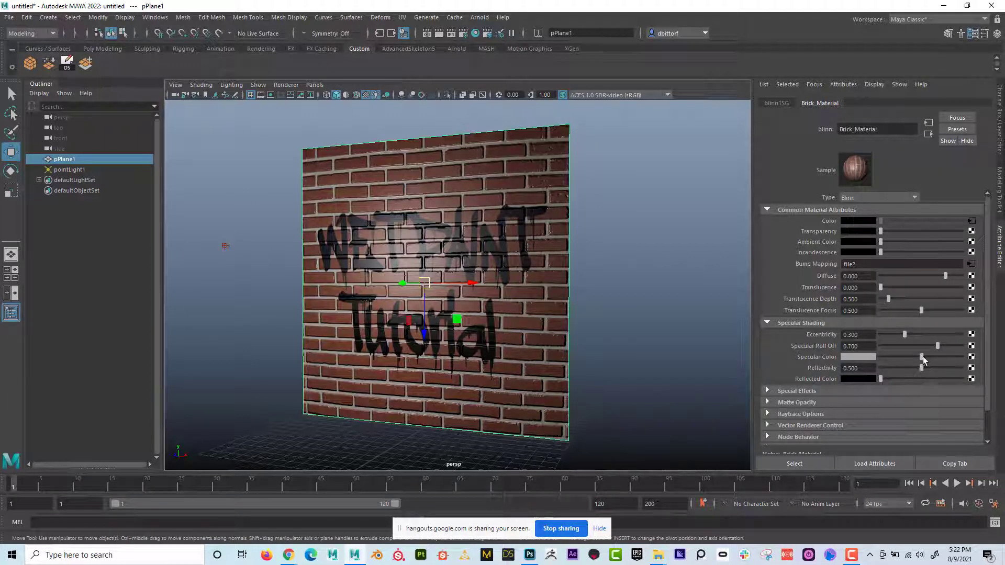
drag(922, 357, 996, 362)
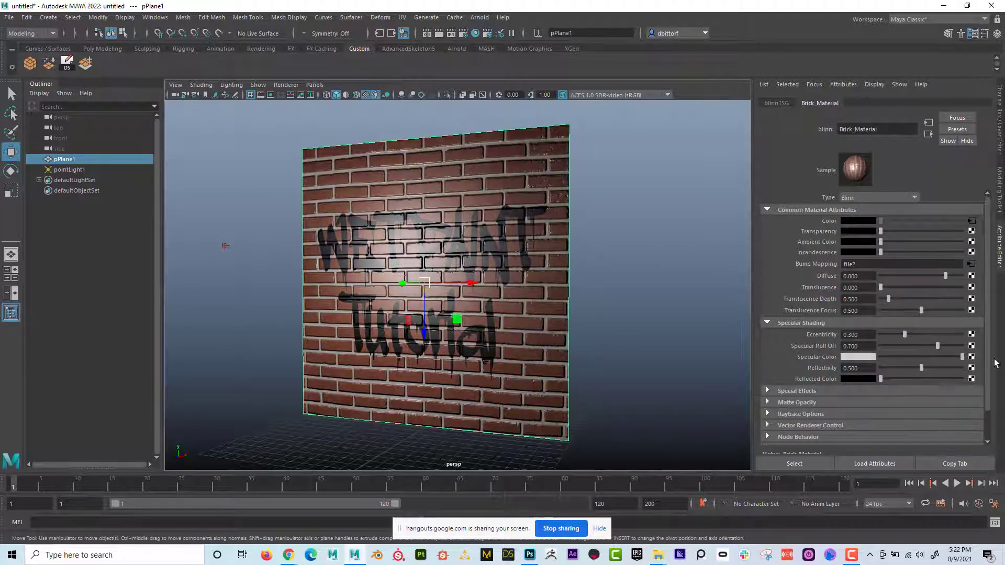
alt+drag(440, 261, 456, 248)
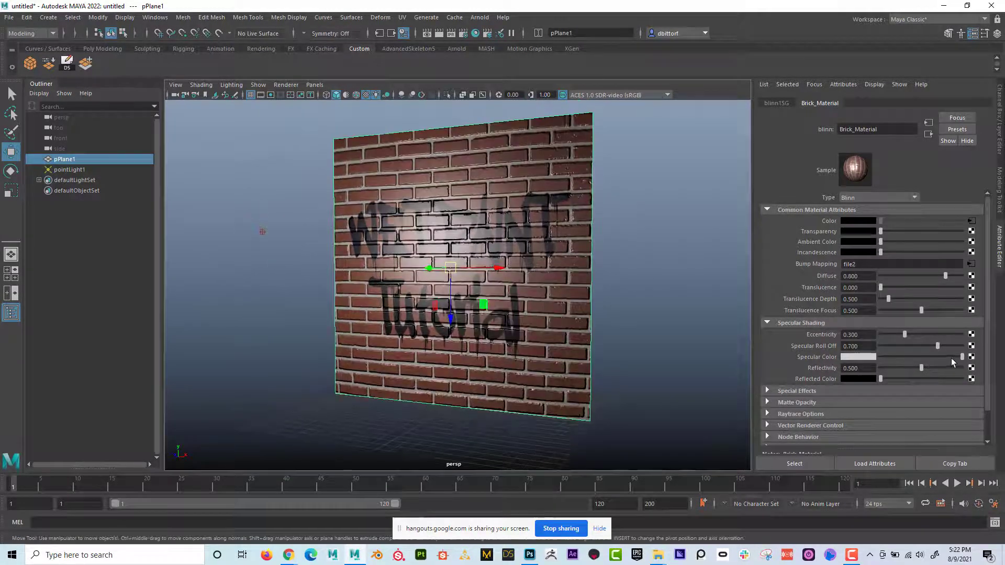
drag(952, 356, 871, 353)
alt+drag(515, 209, 488, 221)
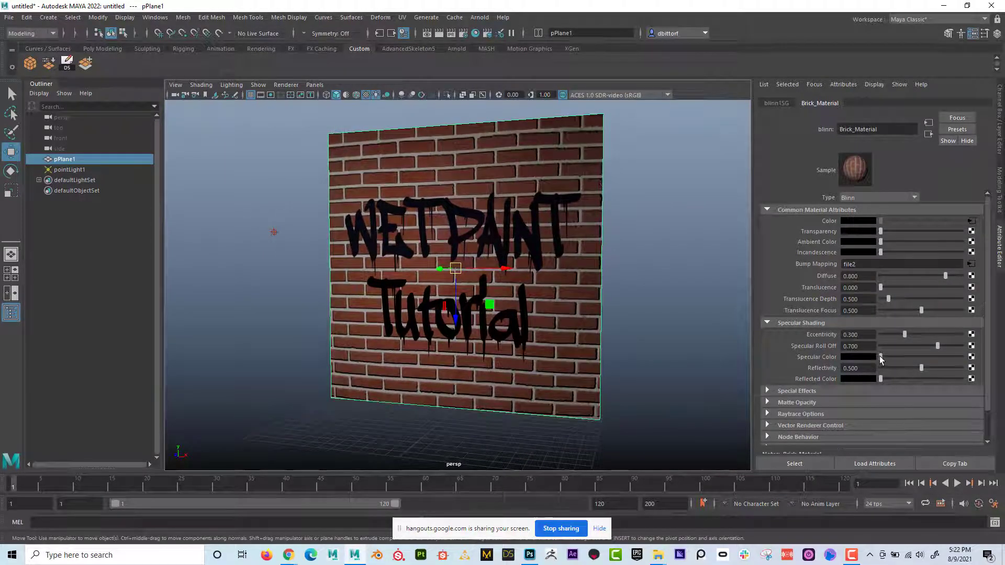
drag(880, 357, 919, 361)
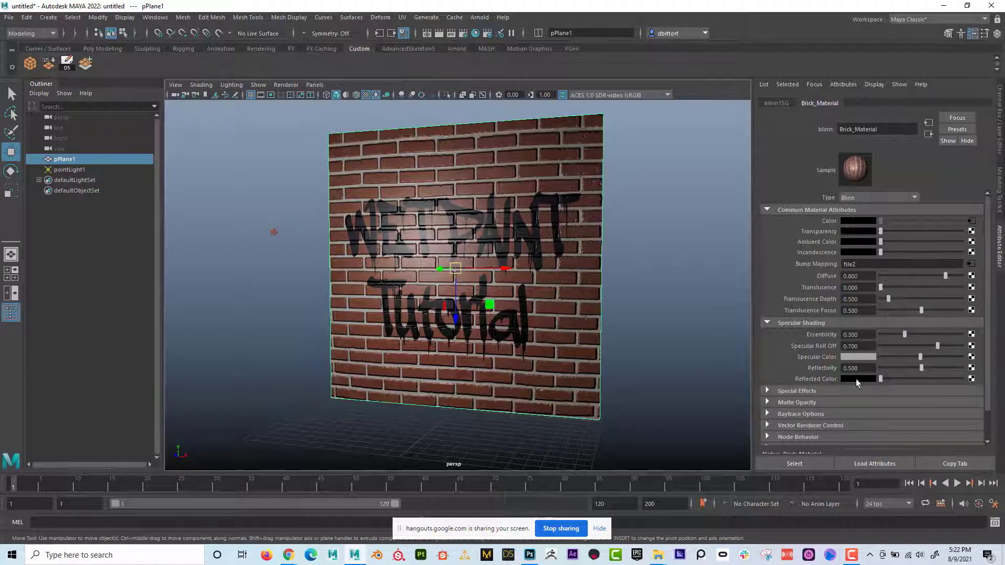
click(862, 197)
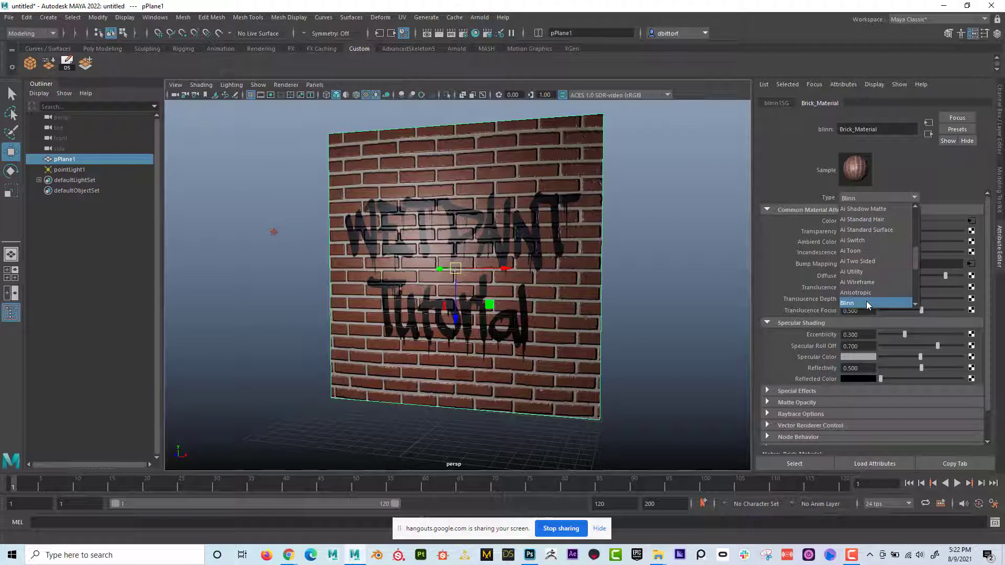
click(936, 198)
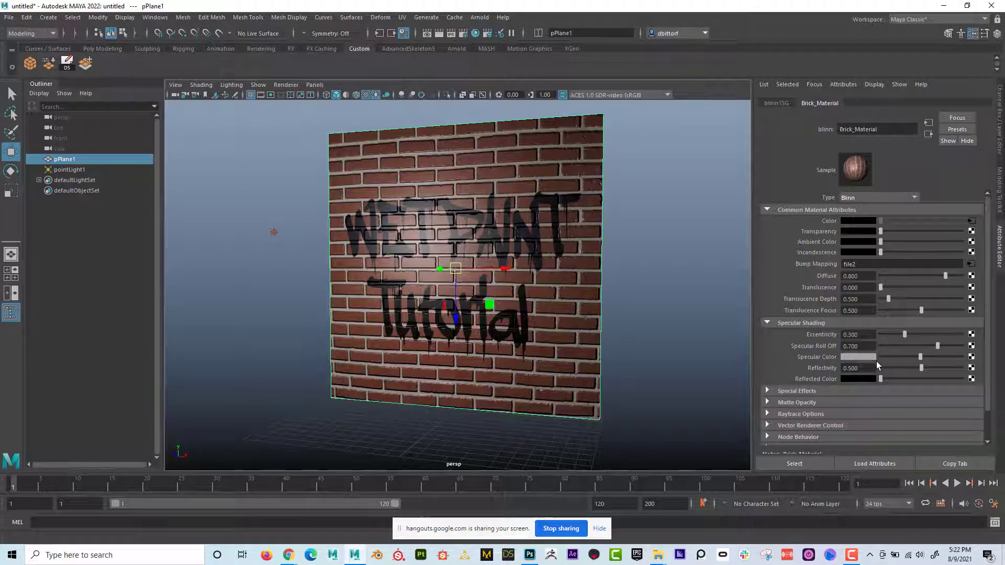
Step: Compare Brick_Material's Specular Color at full white and full black, and leave it at medium gray
alt+drag(503, 278, 511, 281)
alt+right_drag(511, 282, 528, 278)
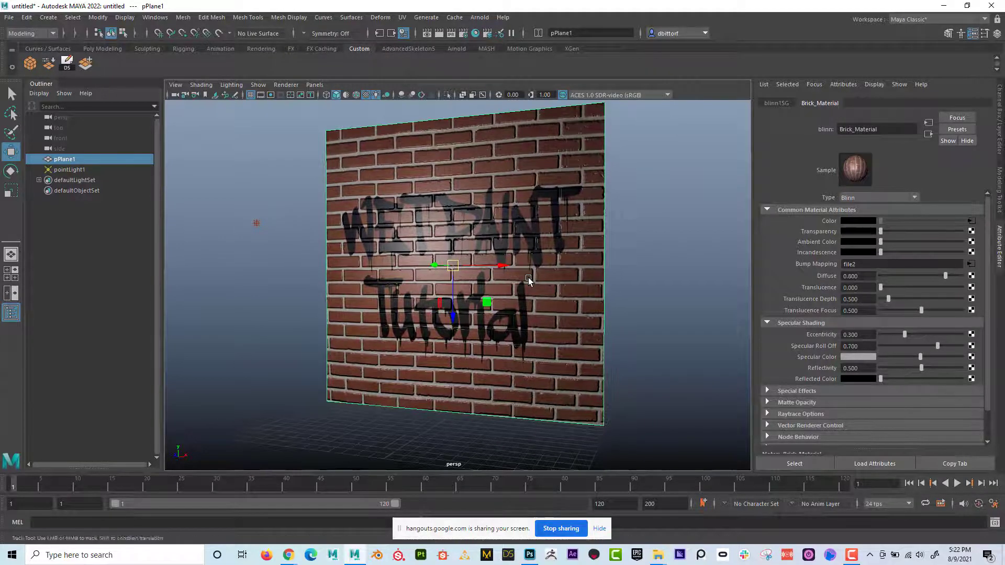
alt+middle_drag(528, 278, 524, 286)
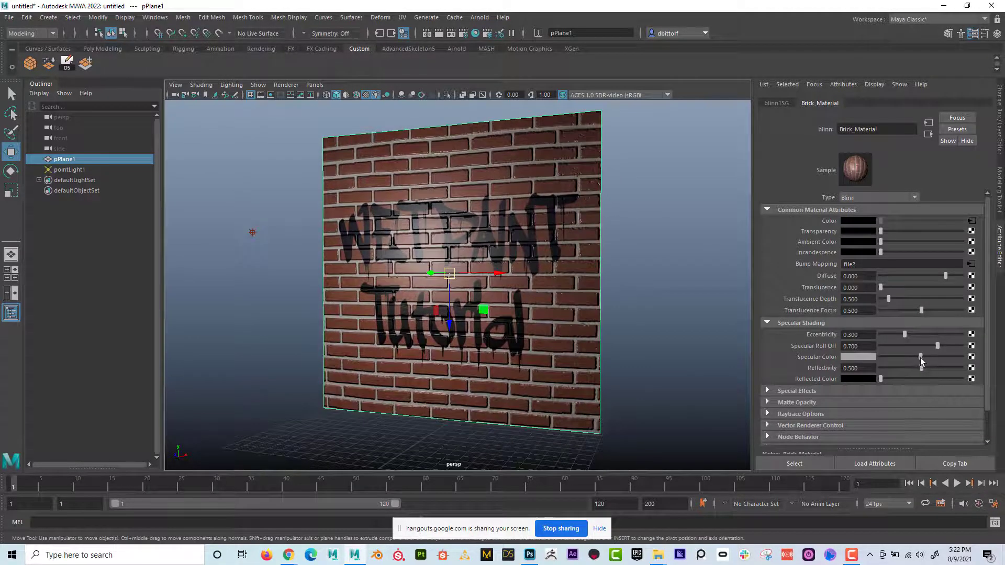
mouse_move(919, 356)
mouse_down()
mouse_move(953, 356)
mouse_move(921, 356)
mouse_up()
drag(933, 357, 961, 357)
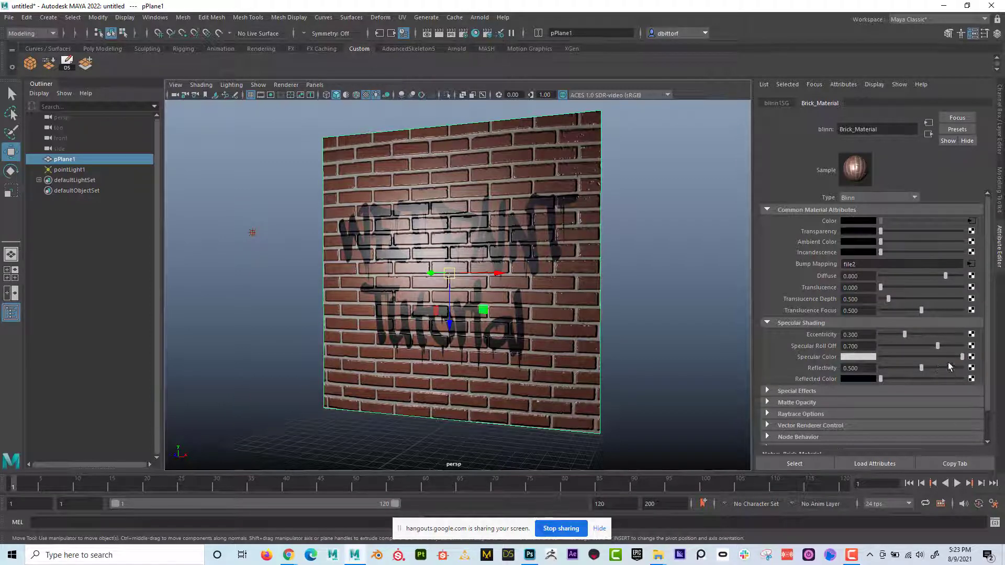
drag(947, 357, 777, 351)
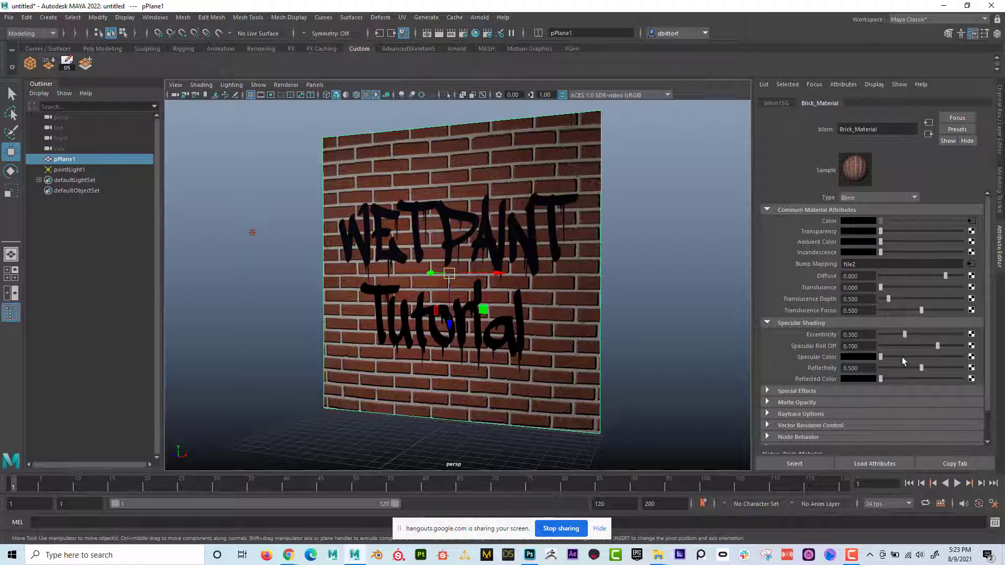
click(922, 357)
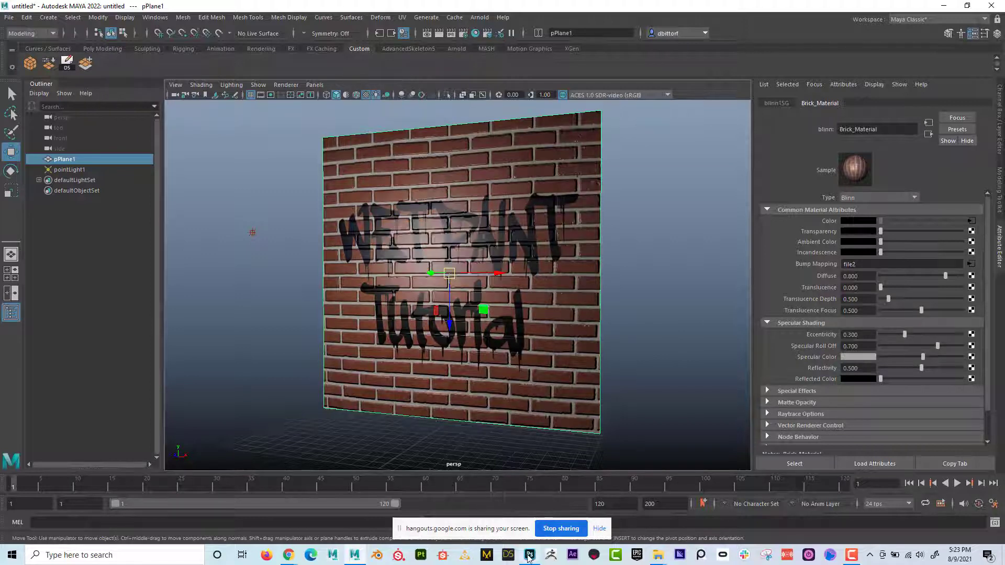
Step: Switch to Photoshop and recolor the whole WET PAINT lettering white
mouse_move(529, 556)
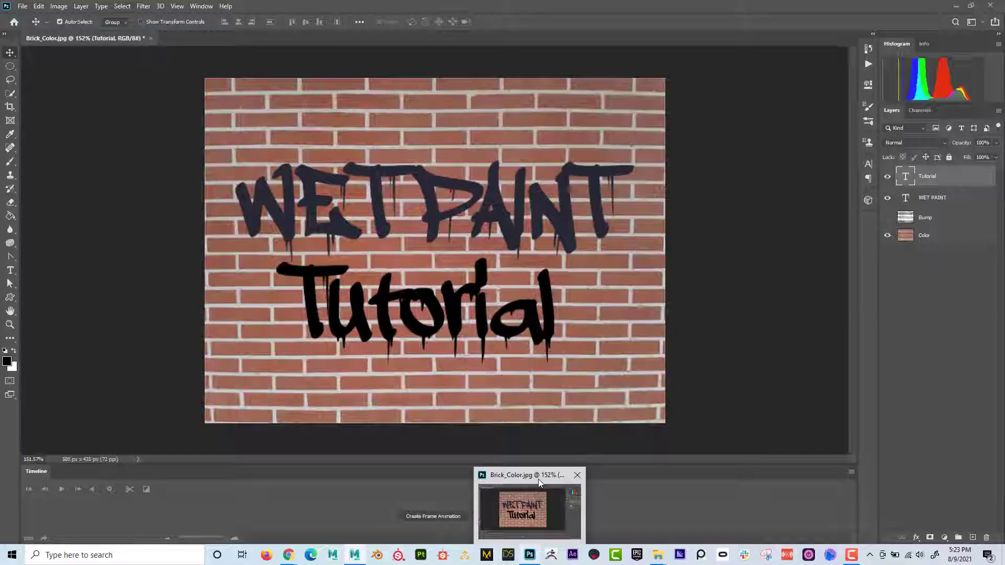
click(538, 478)
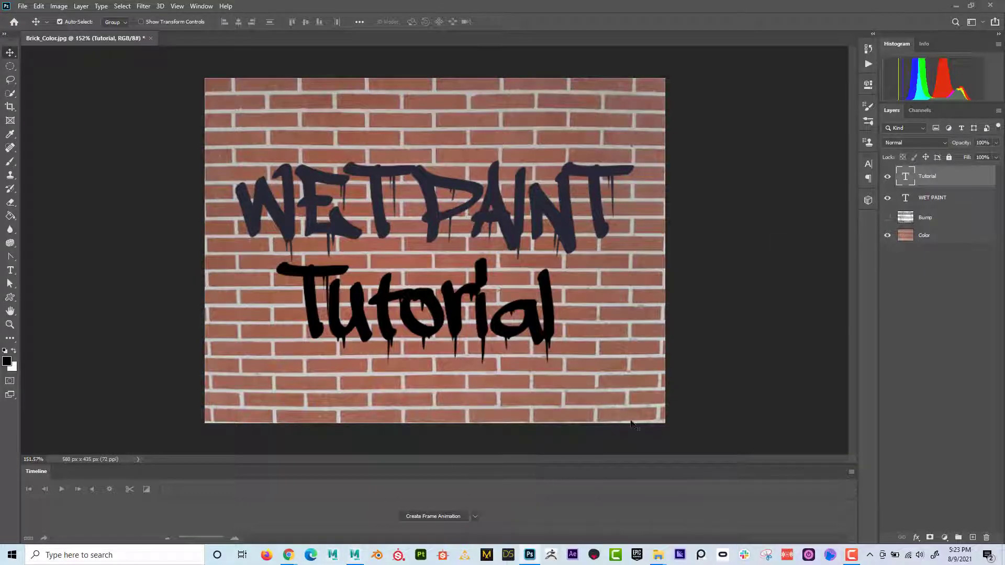
click(923, 219)
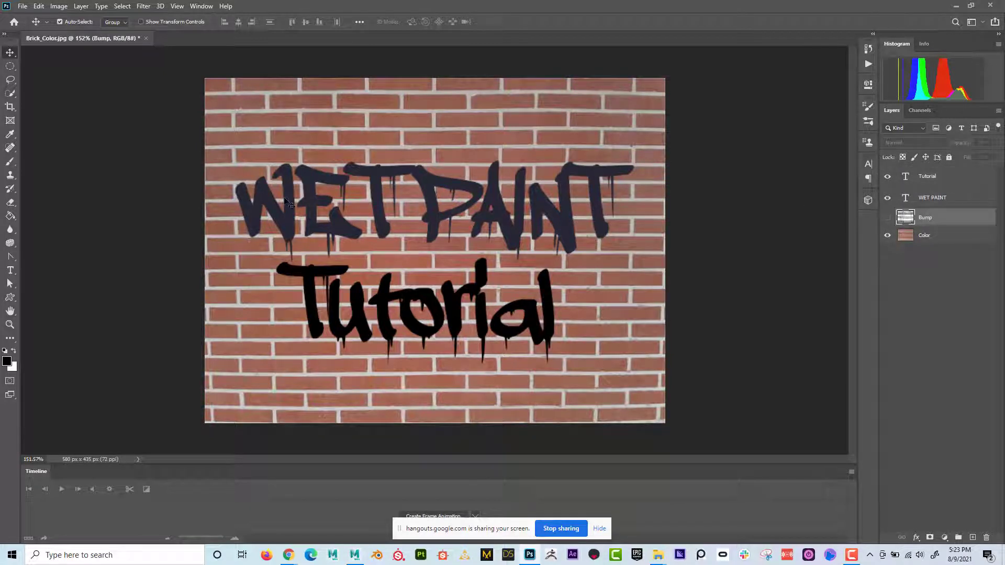
click(942, 198)
click(10, 270)
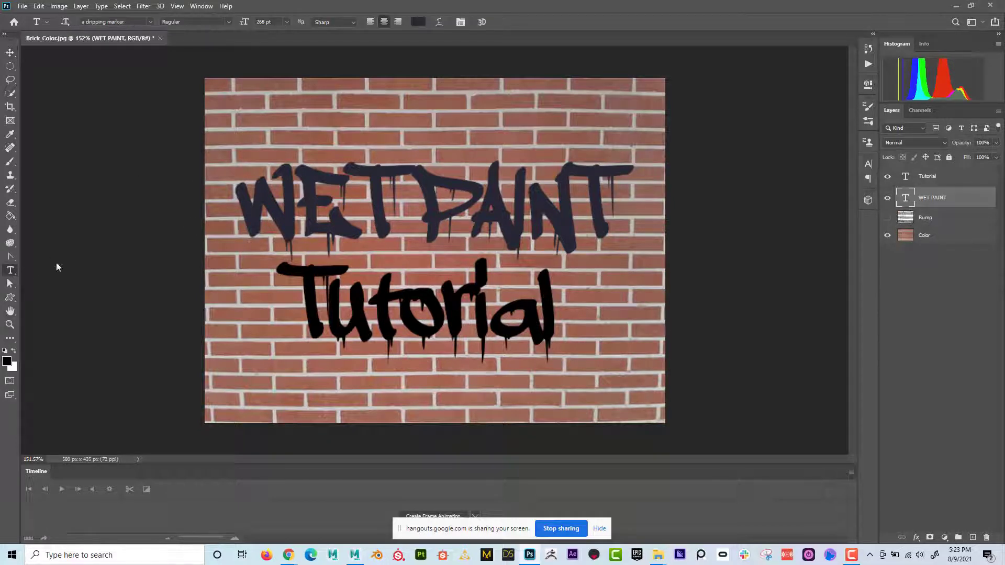
drag(240, 205, 616, 209)
click(419, 22)
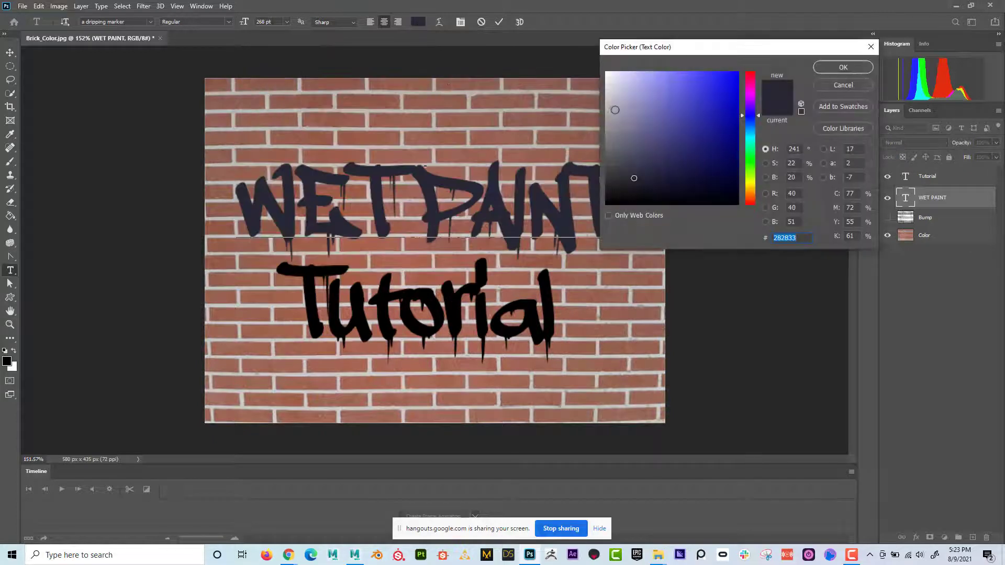
click(606, 72)
click(839, 67)
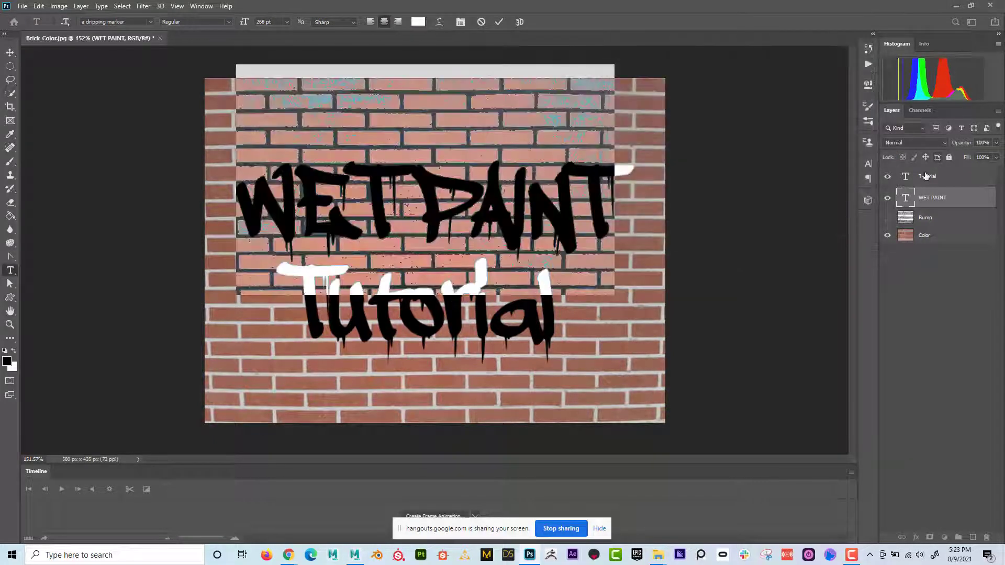
Step: Recolor the whole Tutorial lettering white, #ffffff, and finish editing the text
click(291, 350)
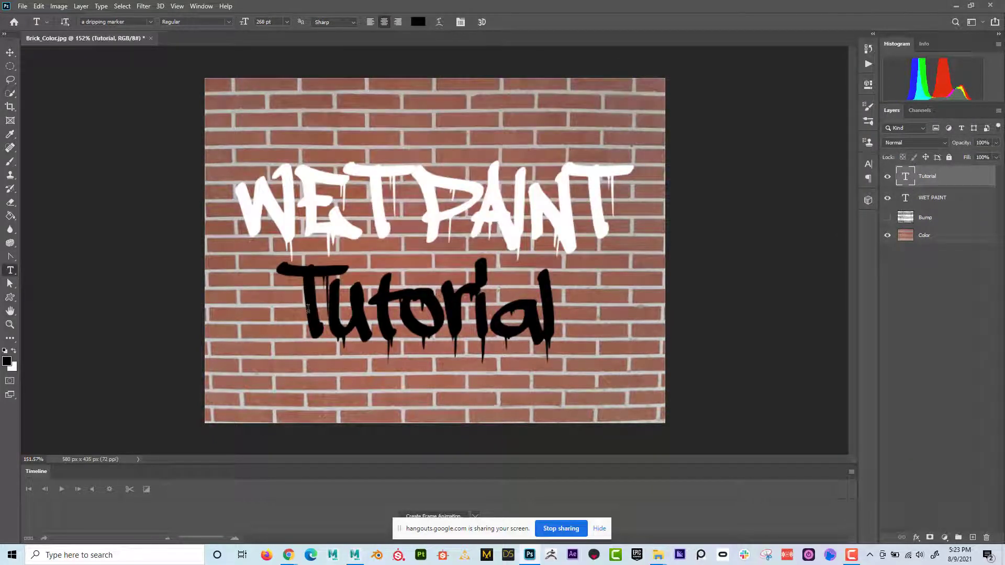
drag(308, 307, 555, 313)
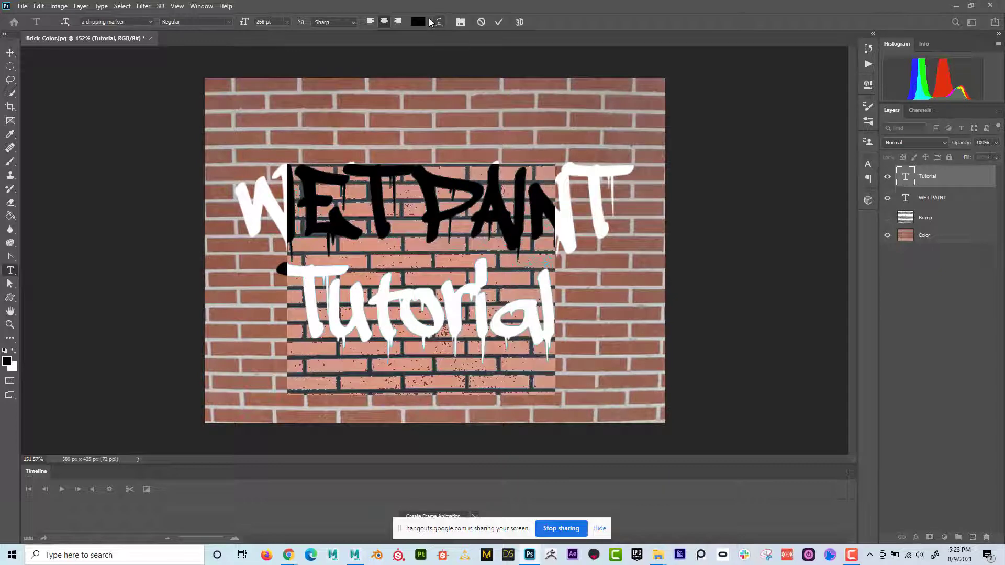
click(419, 22)
click(608, 59)
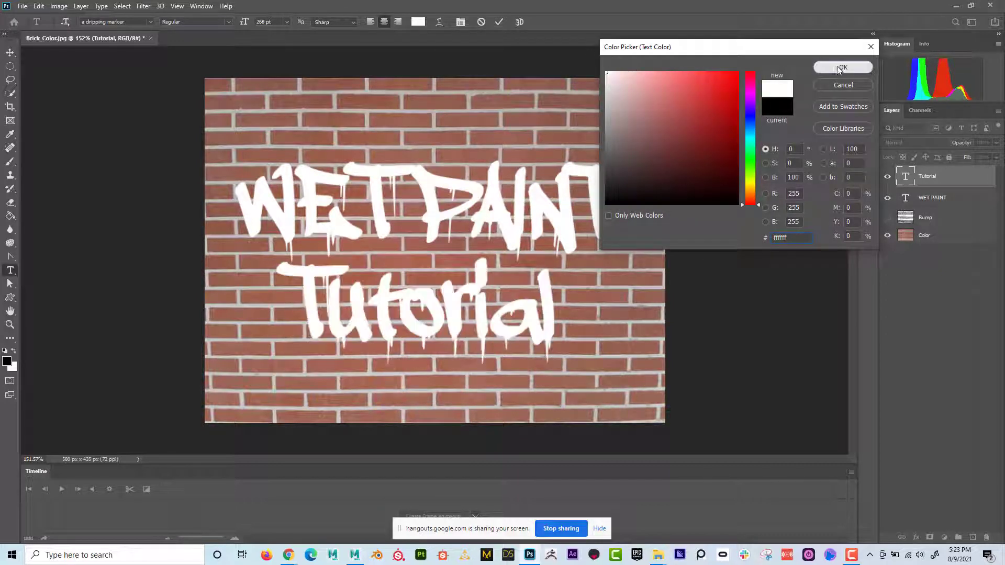
key(Return)
click(10, 52)
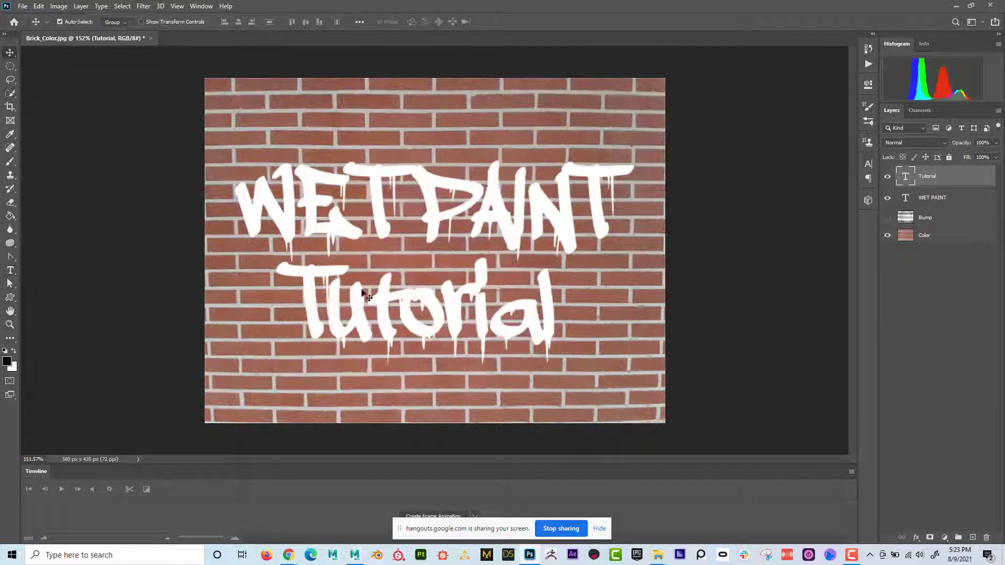
Step: Add a new layer directly above the Bump layer and fill it with black using the Paint Bucket
click(946, 220)
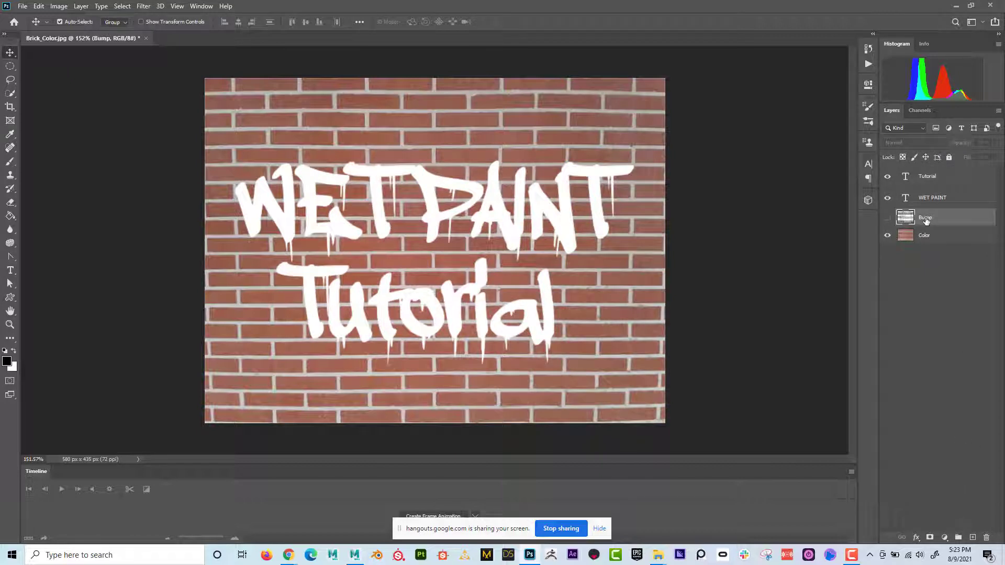
click(972, 538)
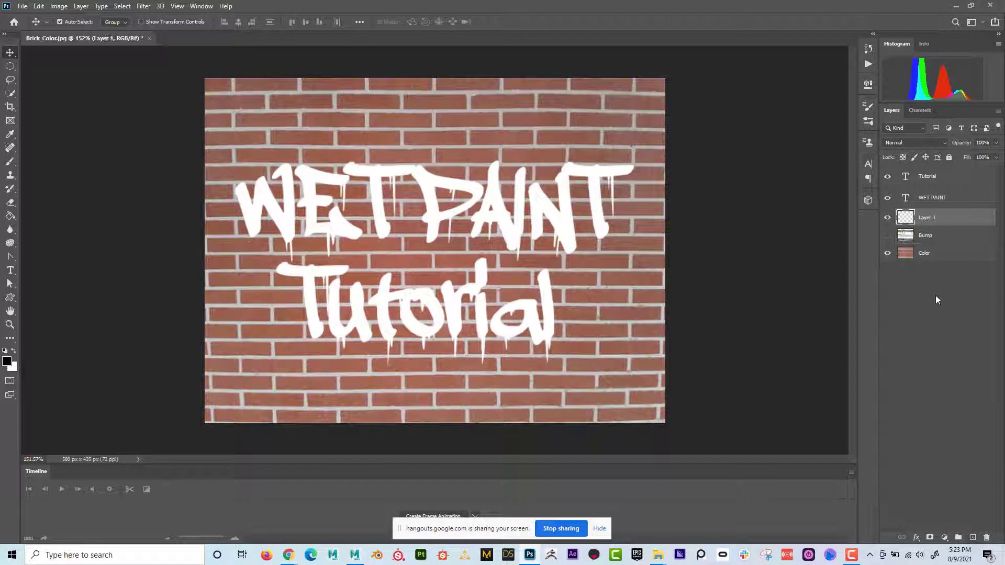
click(12, 217)
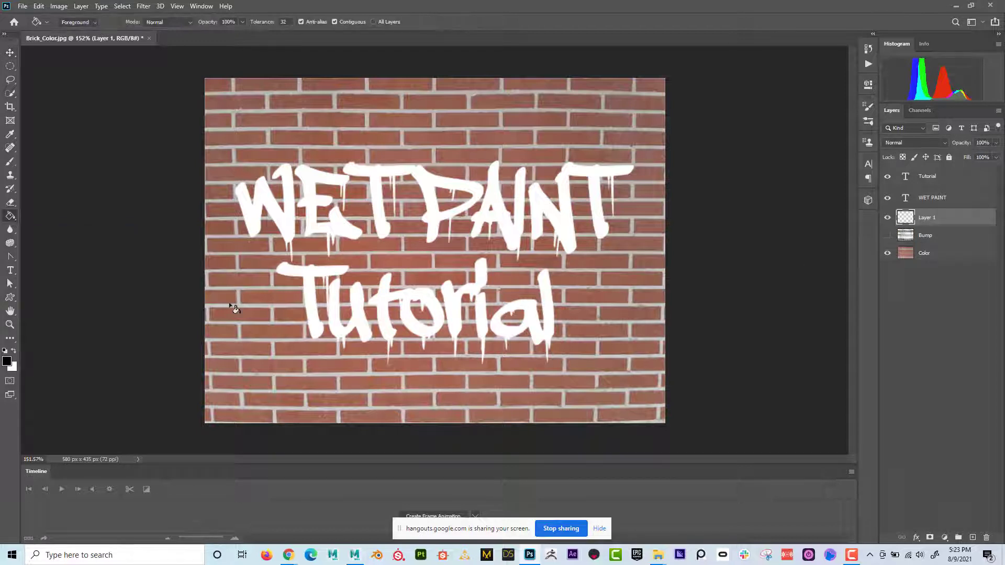
click(262, 302)
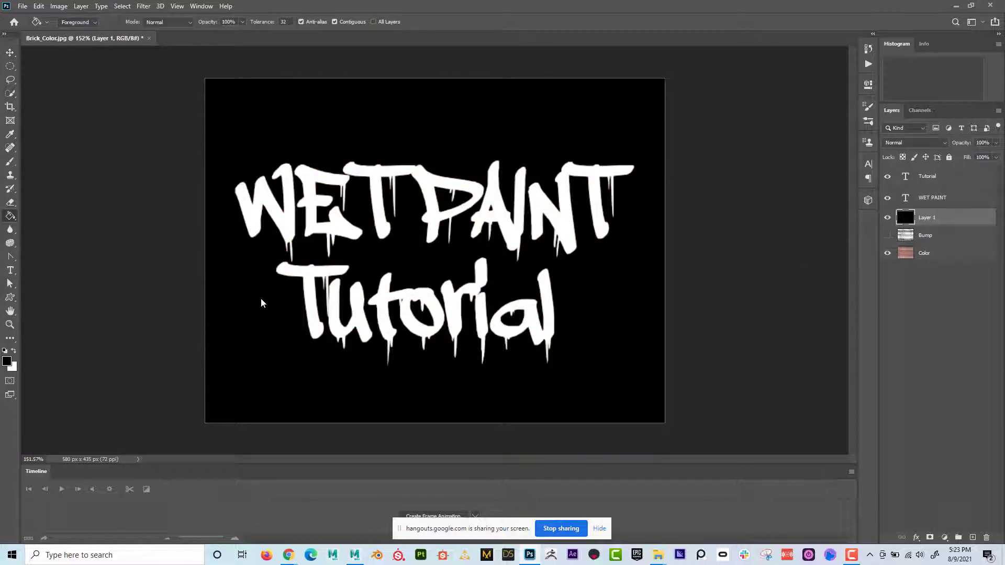
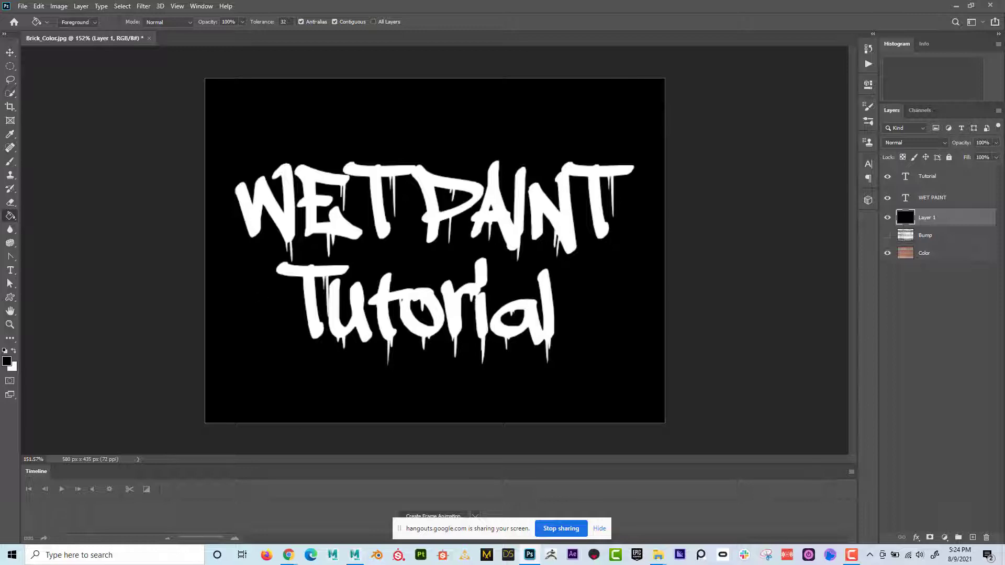
Step: Save the black image with white lettering as a JPEG named Brick_Specular in the sourceimages folder
click(22, 6)
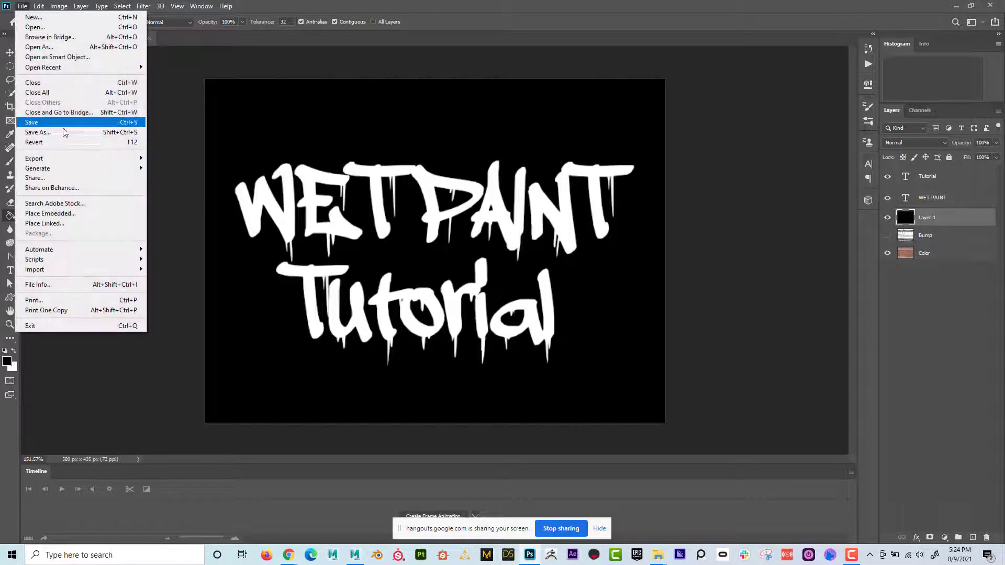
click(67, 134)
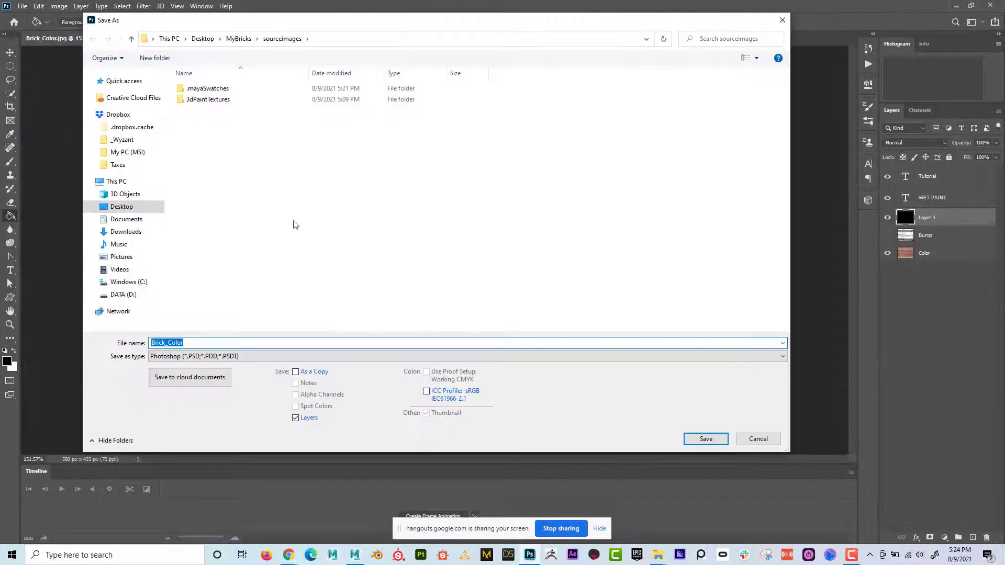
click(200, 358)
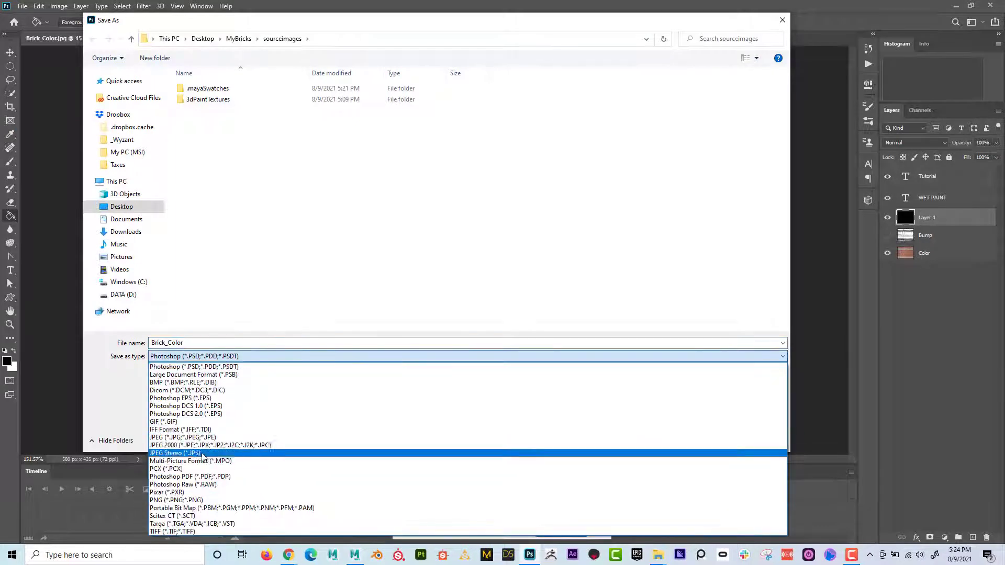
click(206, 444)
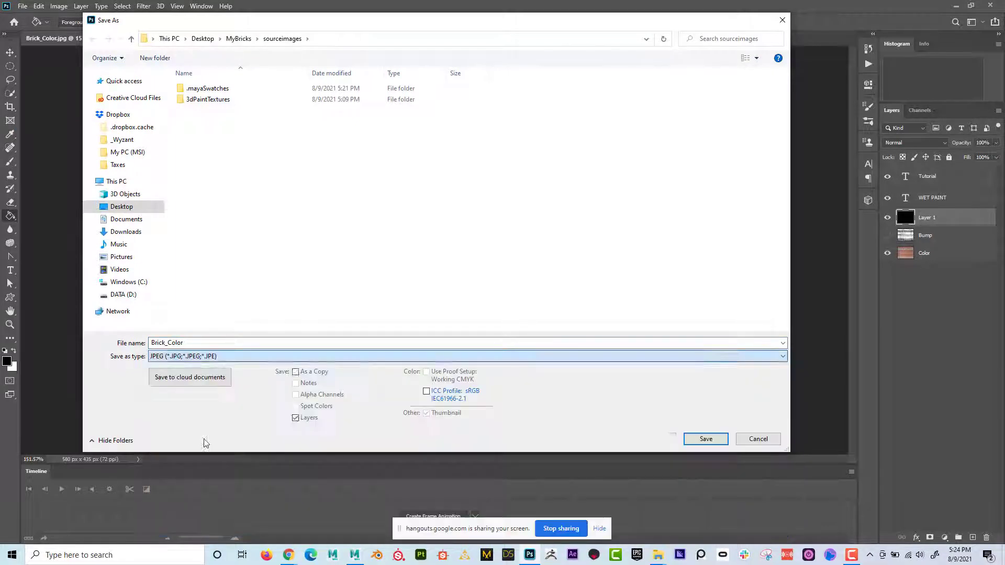
click(215, 343)
click(194, 345)
drag(176, 345, 176, 344)
text(S)
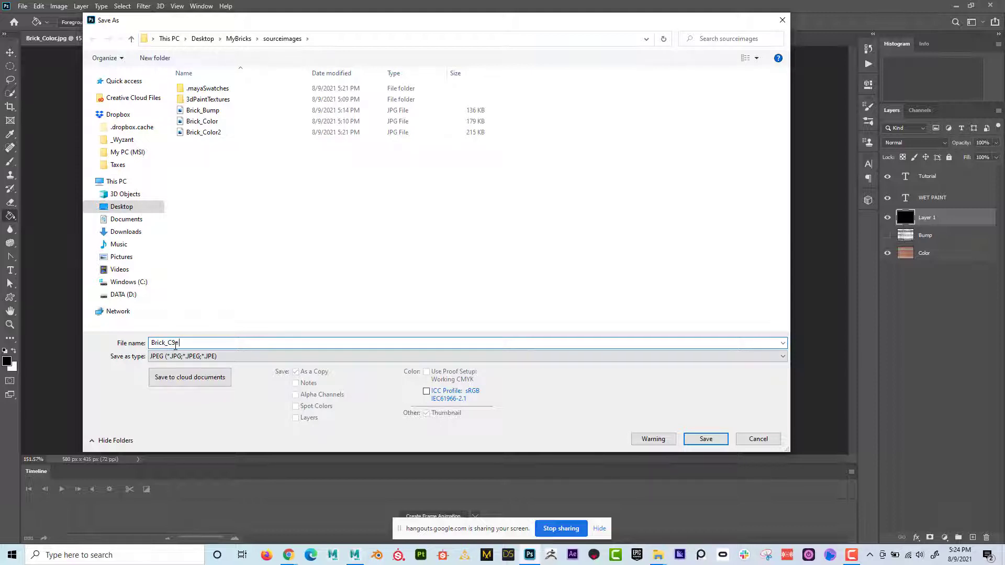
key(BackSpace)
key(BackSpace)
text(S)
click(706, 439)
click(559, 128)
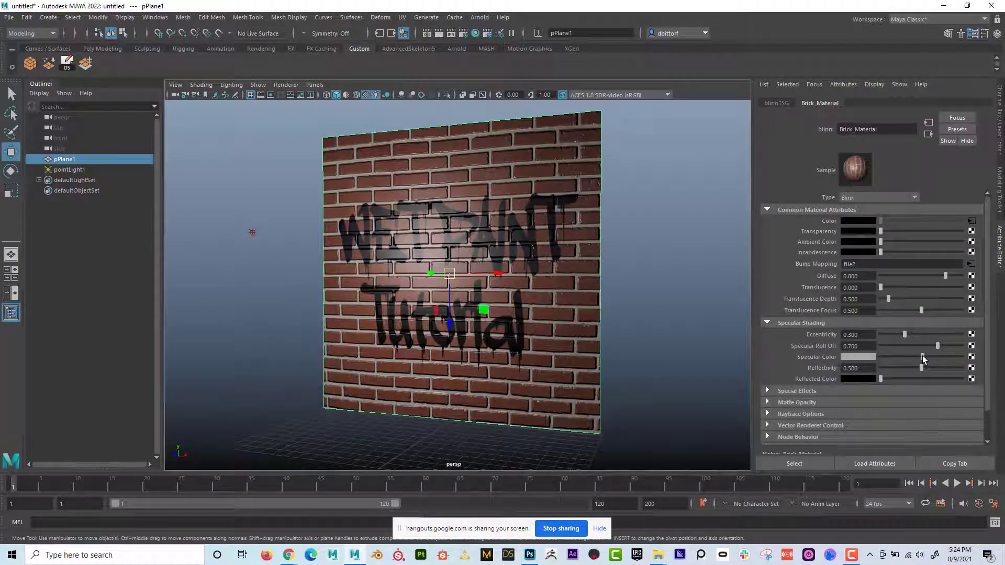
Step: Switch to Maya, darken Brick_Material's Specular Color to black, and return it to medium gray
mouse_move(922, 355)
mouse_down()
mouse_move(962, 356)
mouse_move(885, 356)
mouse_move(966, 362)
mouse_move(921, 363)
mouse_up()
drag(923, 357, 880, 357)
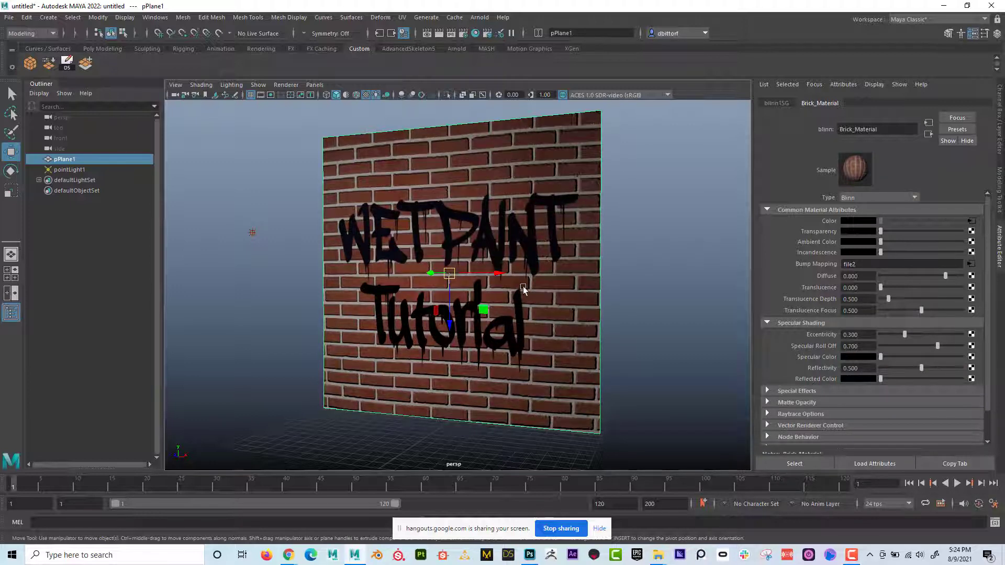
click(922, 357)
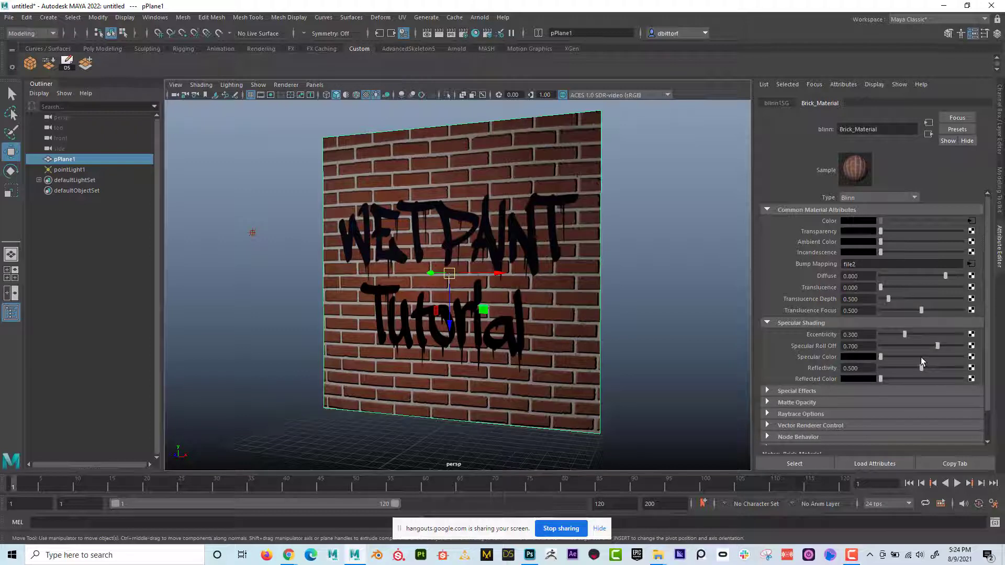
Step: Map Brick_Material's Specular Color with a File texture that loads Brick_Specular.jpg
click(971, 357)
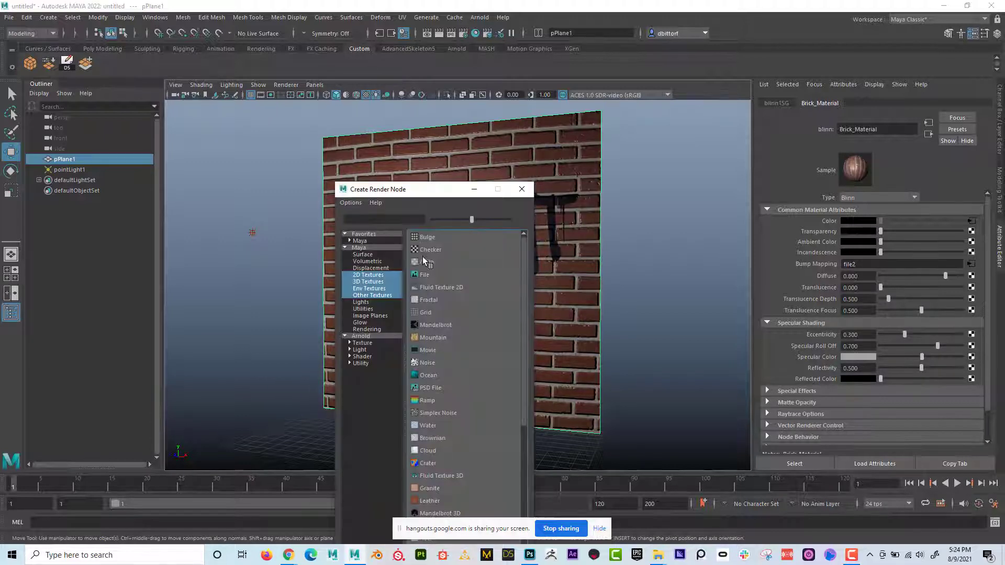
click(427, 280)
click(971, 246)
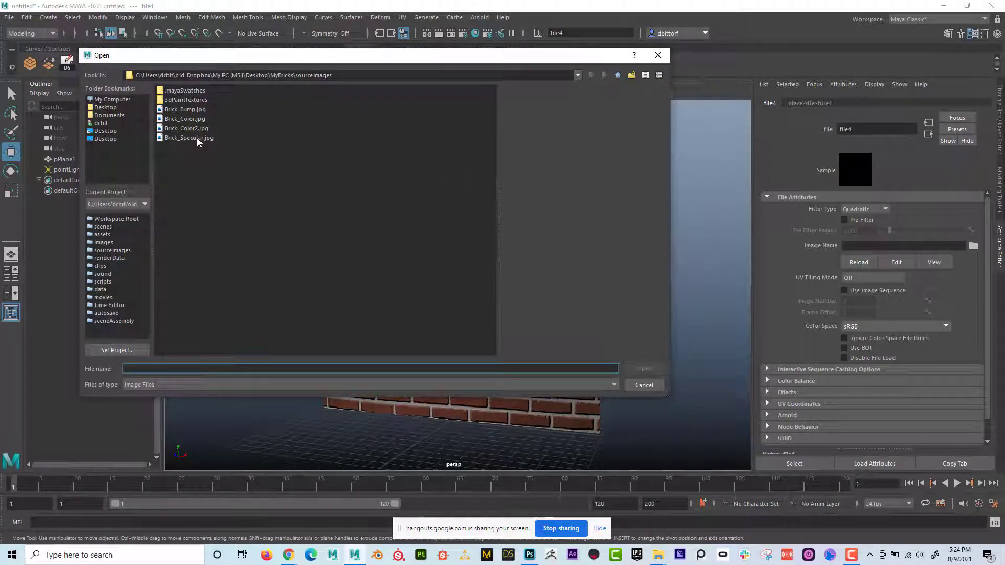
click(197, 137)
click(644, 369)
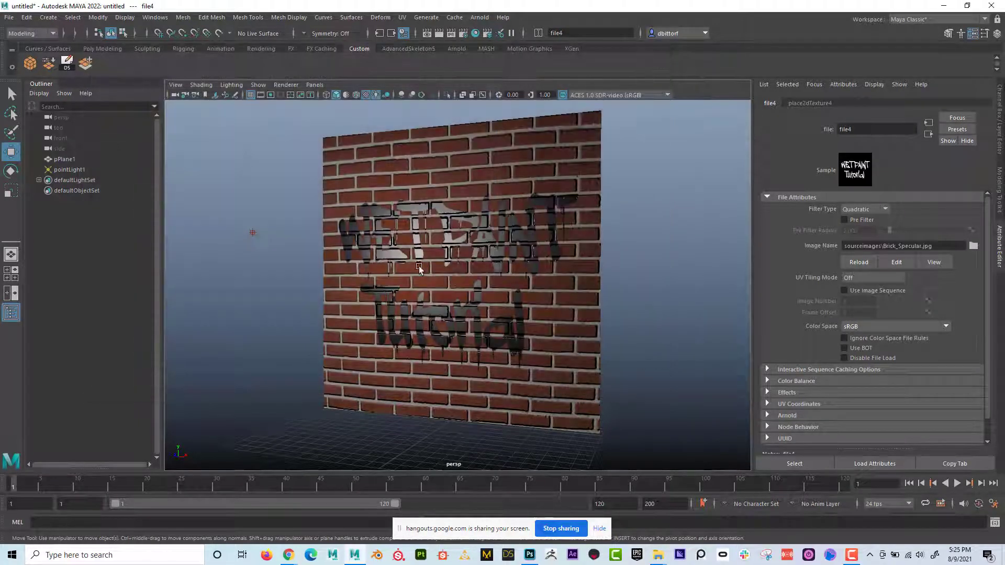
Step: Select the point light and examine the shine on the painted lettering from several angles
alt+drag(338, 271, 321, 272)
click(239, 239)
mouse_move(252, 263)
alt+mouse_down()
mouse_move(491, 261)
mouse_move(434, 225)
mouse_move(201, 211)
mouse_move(242, 225)
mouse_move(206, 298)
mouse_move(314, 370)
mouse_move(256, 202)
mouse_move(212, 184)
alt+mouse_up()
alt+drag(289, 252, 397, 251)
alt+drag(505, 171, 476, 175)
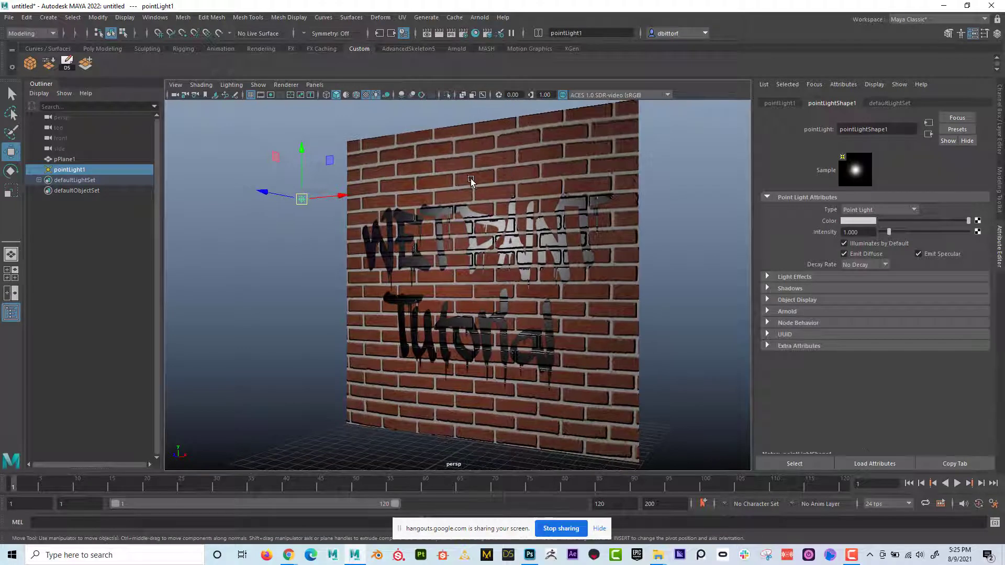
Step: Open the brick plane's material attributes and break the texture connection on Brick_Material's Color
click(469, 177)
right_click(469, 177)
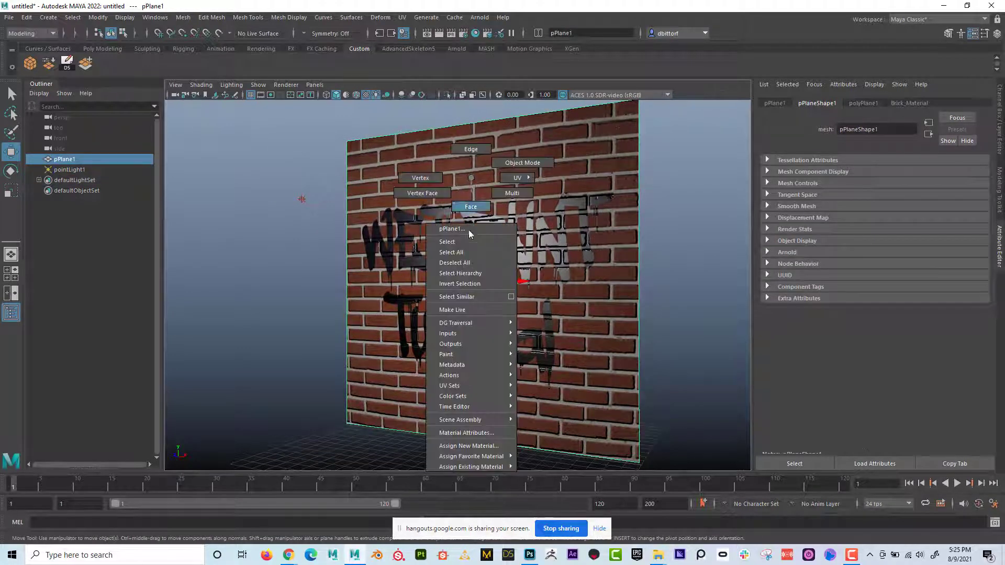
click(480, 432)
alt+drag(539, 258, 576, 243)
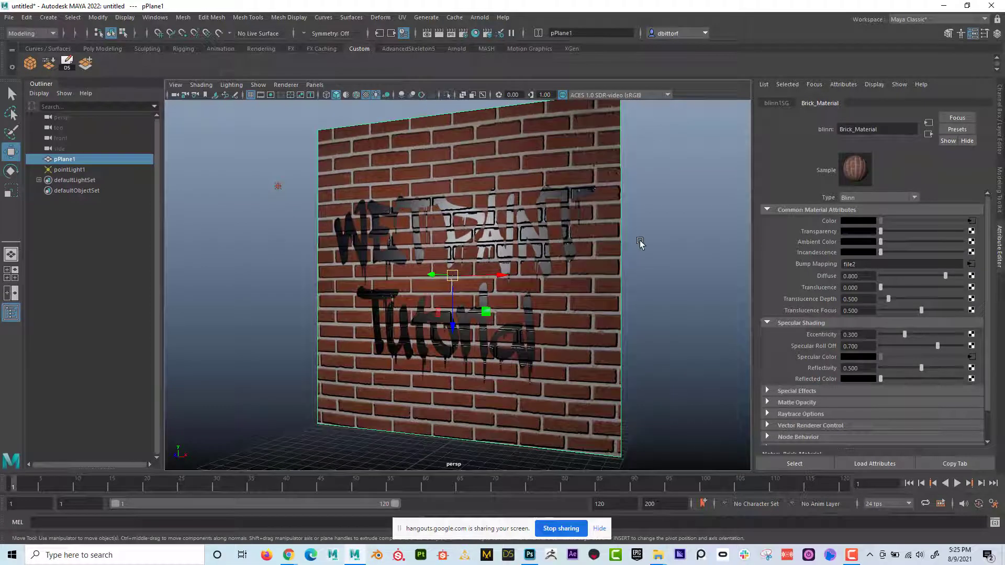
right_click(824, 221)
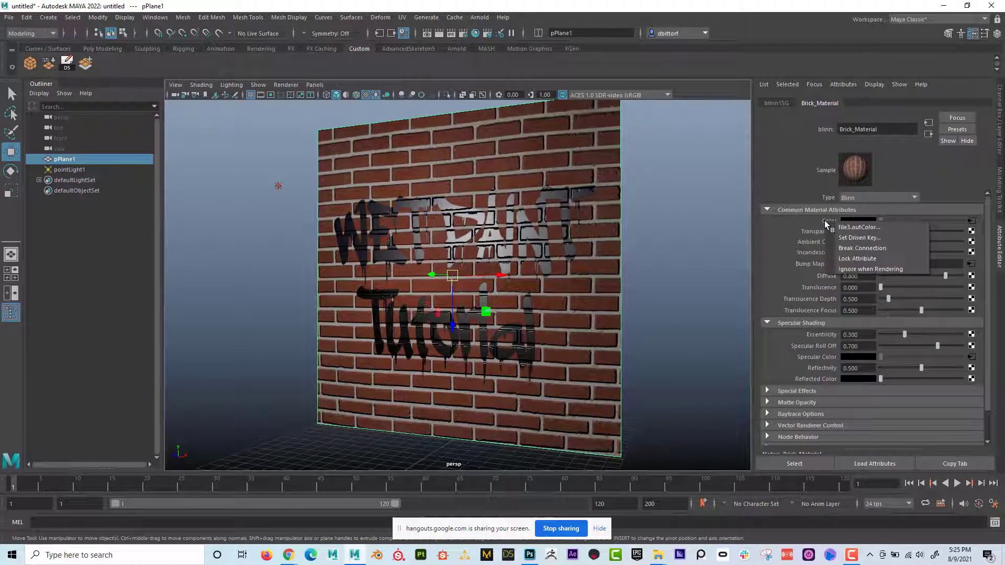
click(837, 246)
Step: Move the point light around in front of the gray wall and check how the lettering's highlights respond from different angles
click(278, 187)
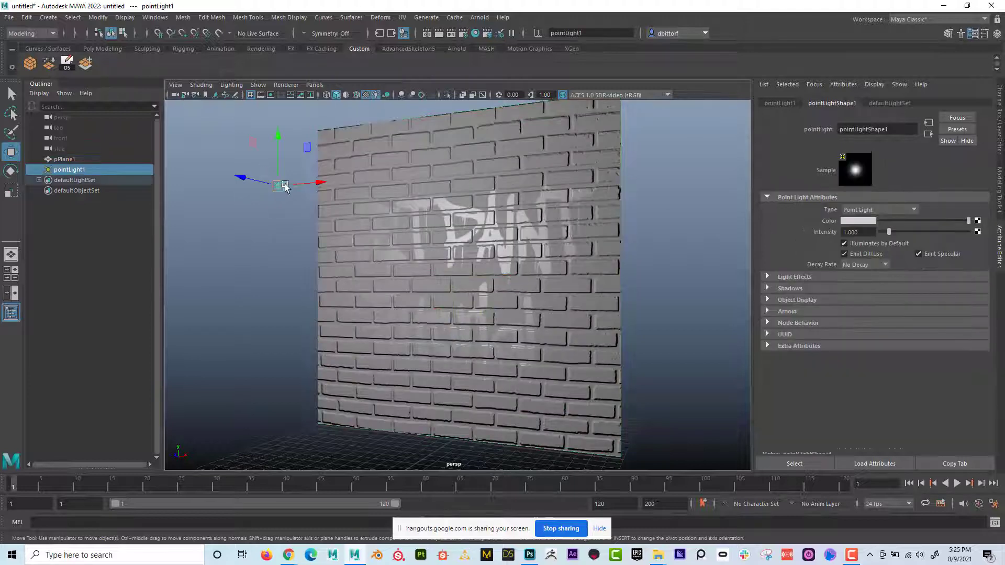
mouse_move(292, 190)
mouse_down()
mouse_move(515, 163)
mouse_move(298, 178)
mouse_move(285, 189)
mouse_up()
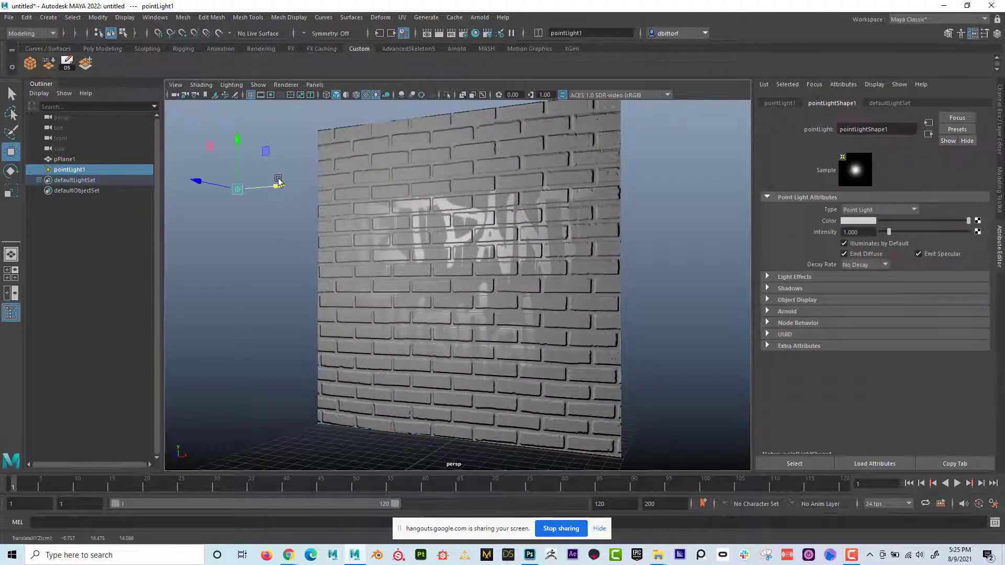
alt+drag(337, 253, 378, 237)
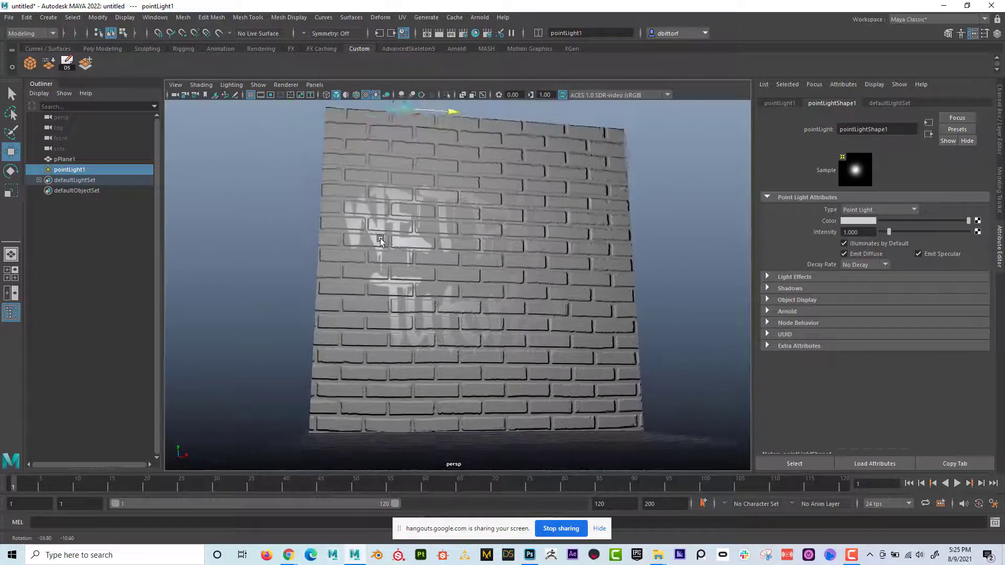
alt+right_drag(379, 238, 492, 262)
alt+drag(492, 261, 417, 253)
alt+right_drag(417, 253, 383, 240)
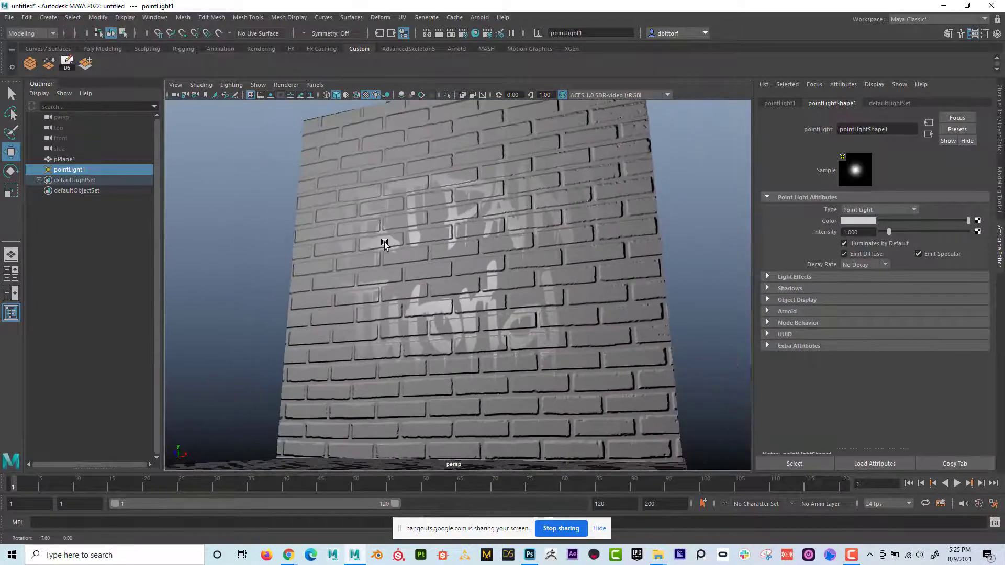
mouse_move(383, 240)
alt+mouse_down()
mouse_move(408, 244)
mouse_move(369, 253)
alt+mouse_up()
drag(228, 192, 305, 211)
alt+drag(344, 205, 301, 214)
middle_drag(301, 215, 234, 184)
alt+drag(274, 222, 314, 241)
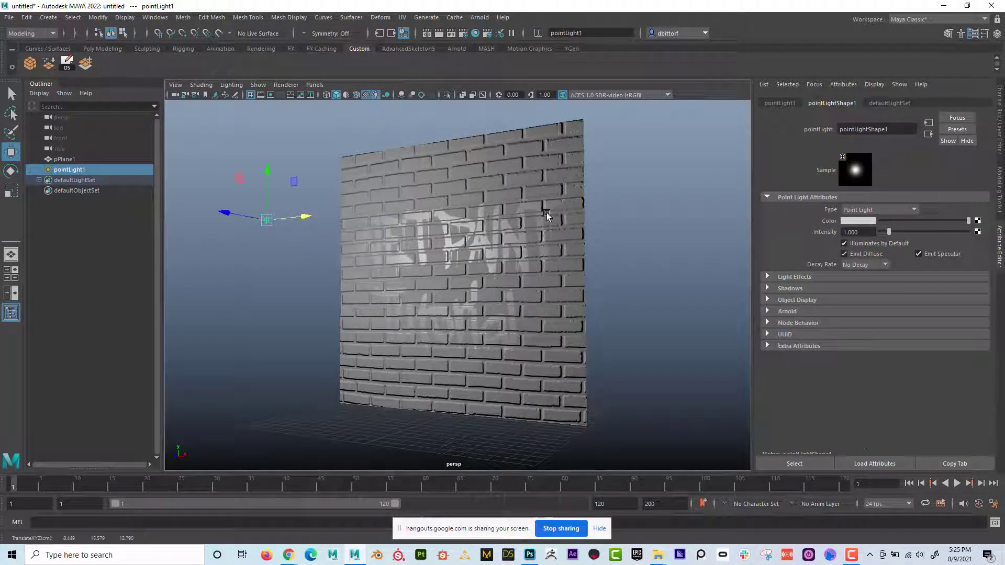
Step: Map Brick_Material's Color with a File texture that loads Brick_Color2.jpg
click(465, 179)
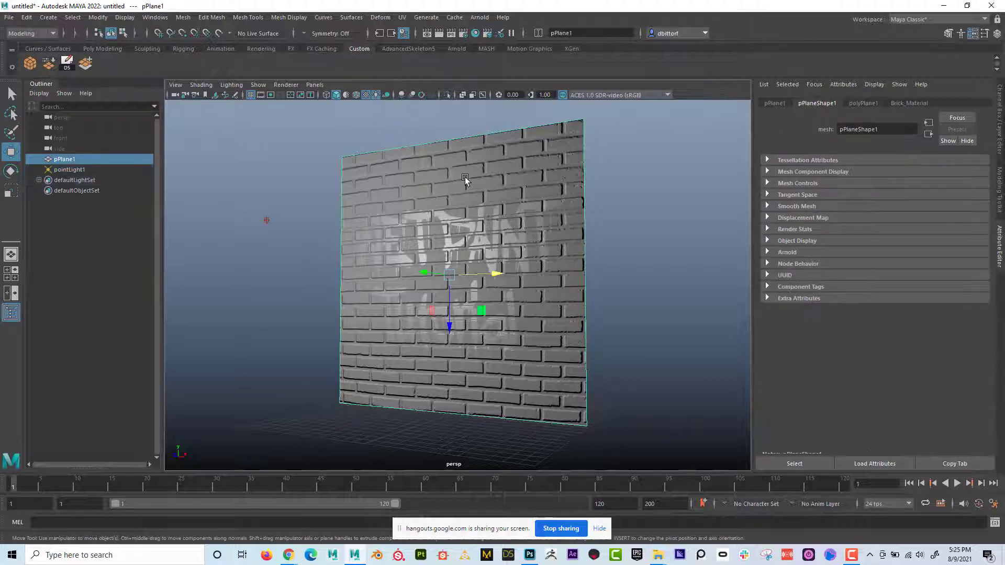
click(909, 103)
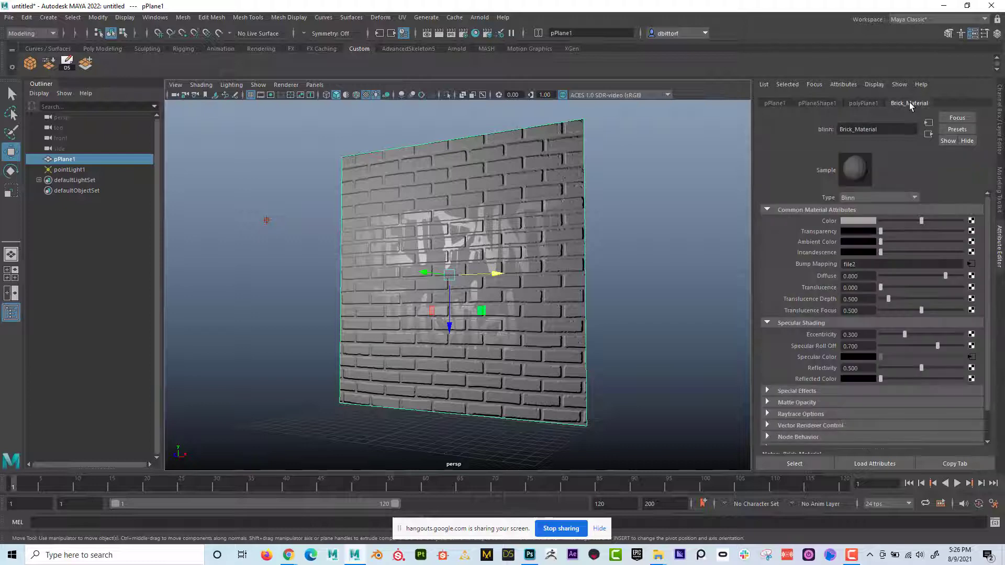
click(970, 224)
click(421, 283)
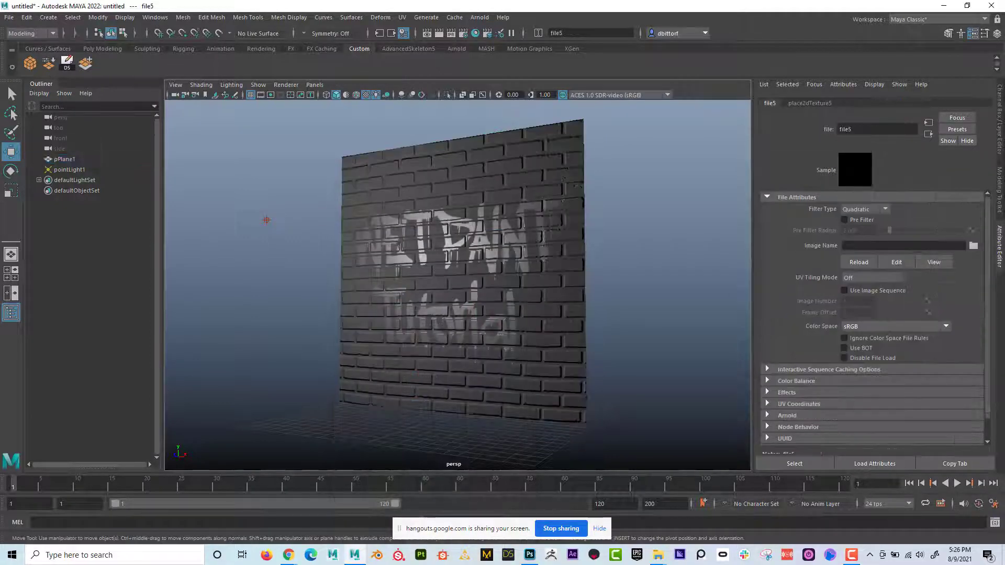
click(973, 246)
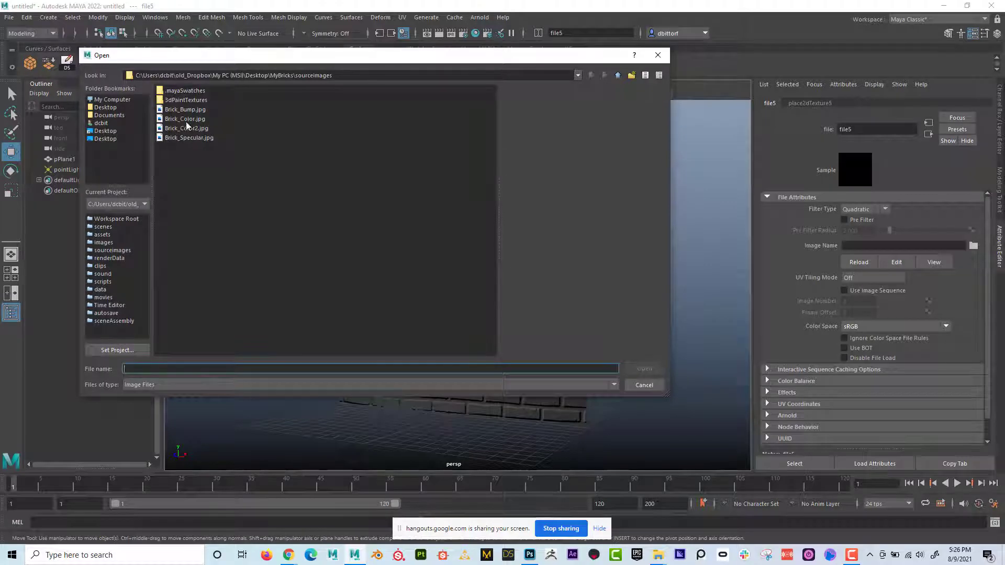
click(189, 129)
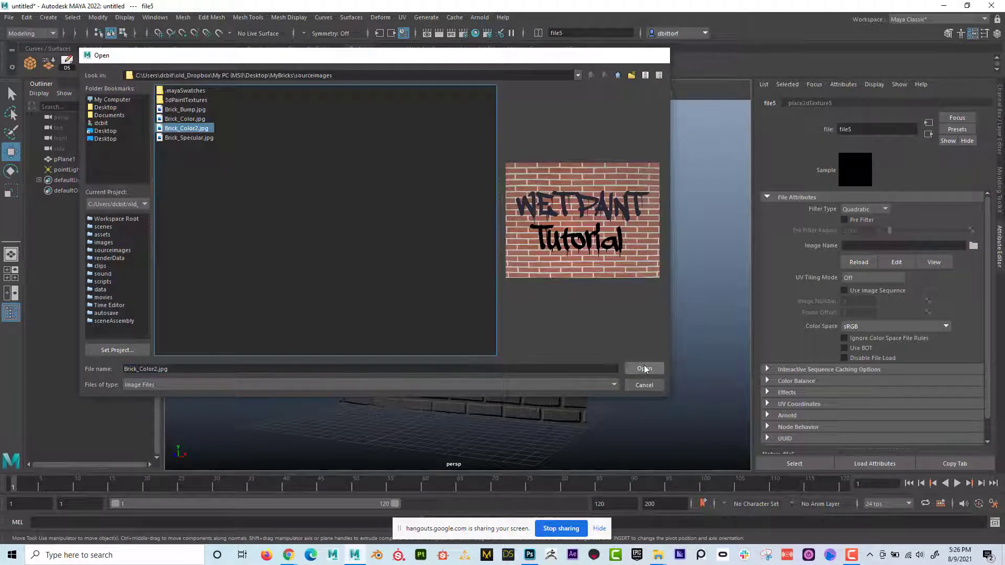
click(643, 368)
alt+drag(345, 318, 602, 298)
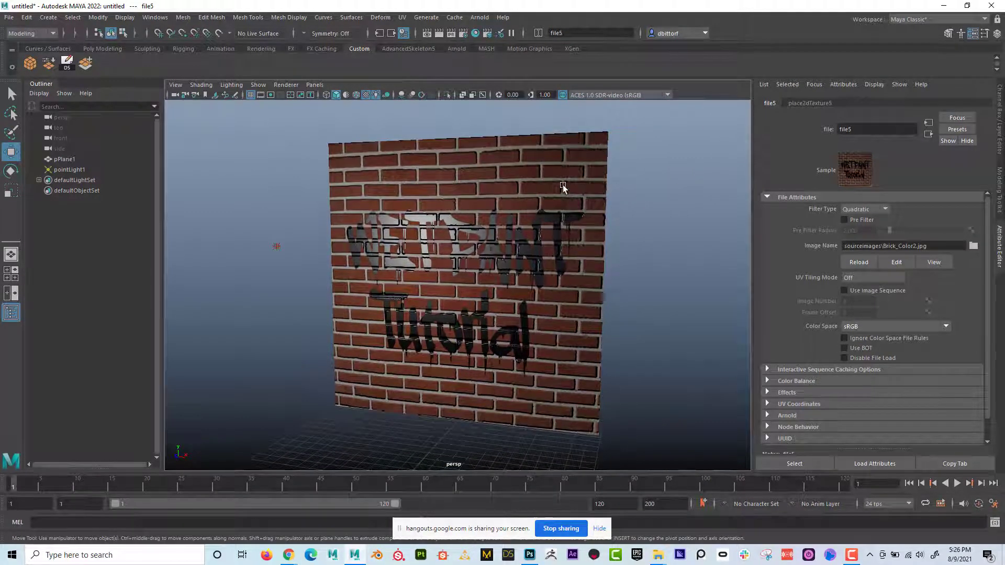
Step: Raise Brick_Material's Transparency to nearly full, examine the isolated specular highlights, and return Transparency to zero
click(466, 180)
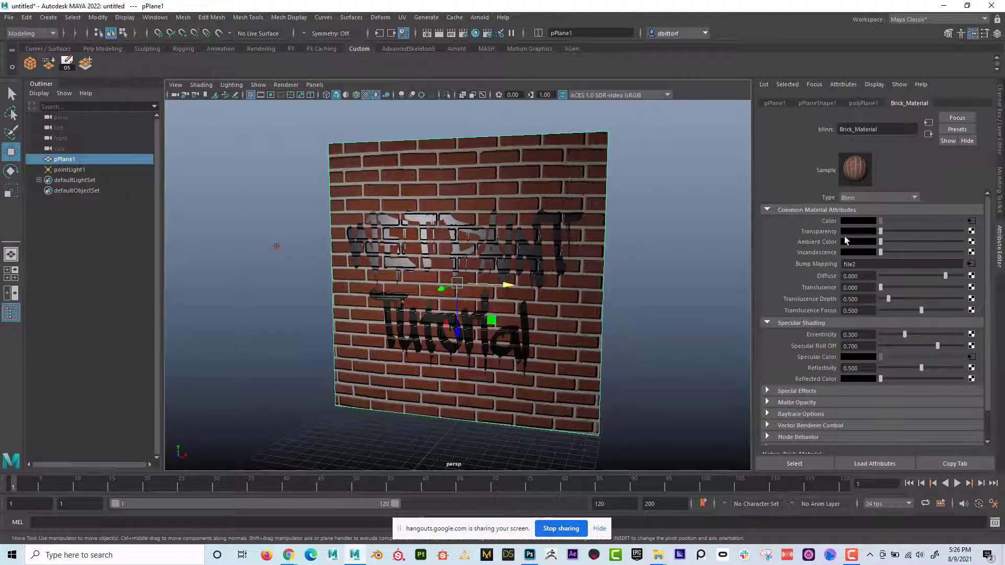
drag(881, 232, 970, 240)
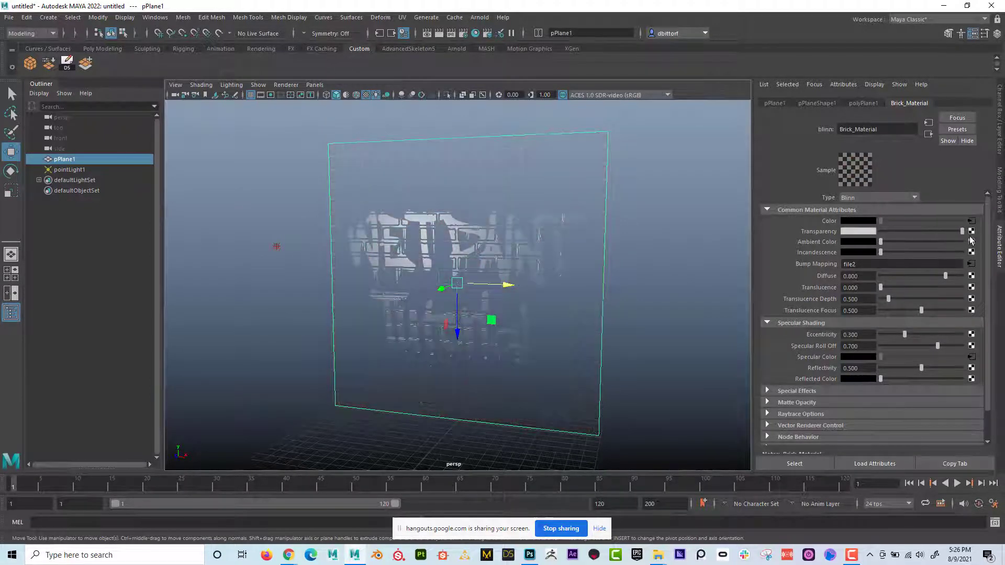
alt+drag(390, 261, 444, 273)
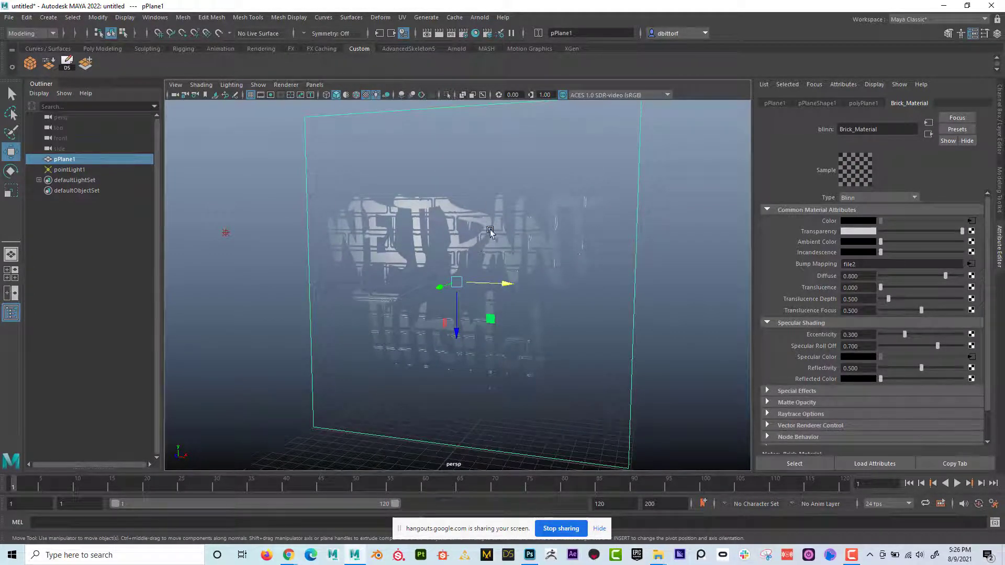
alt+drag(489, 233, 519, 241)
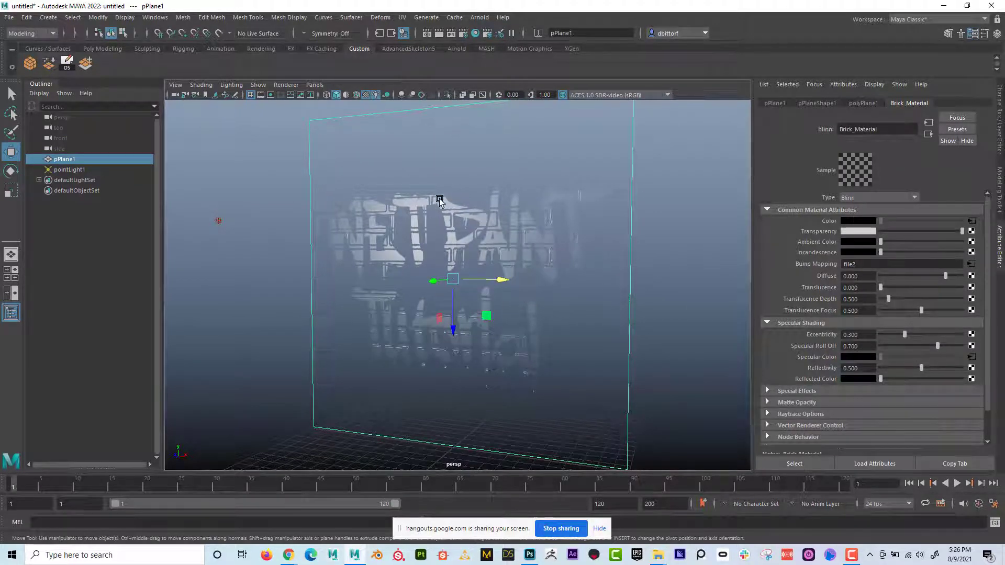
alt+drag(450, 228, 490, 246)
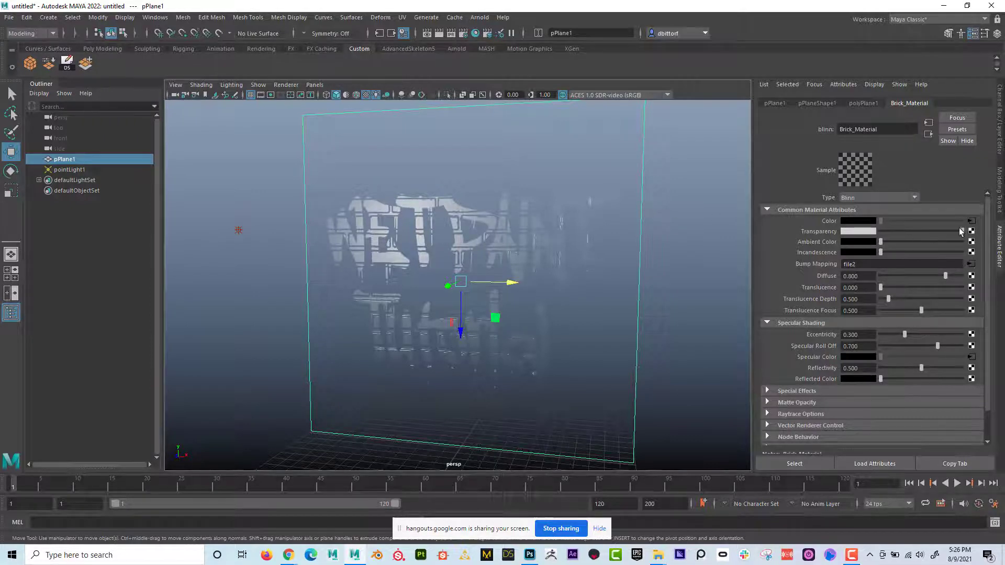
drag(960, 231, 880, 231)
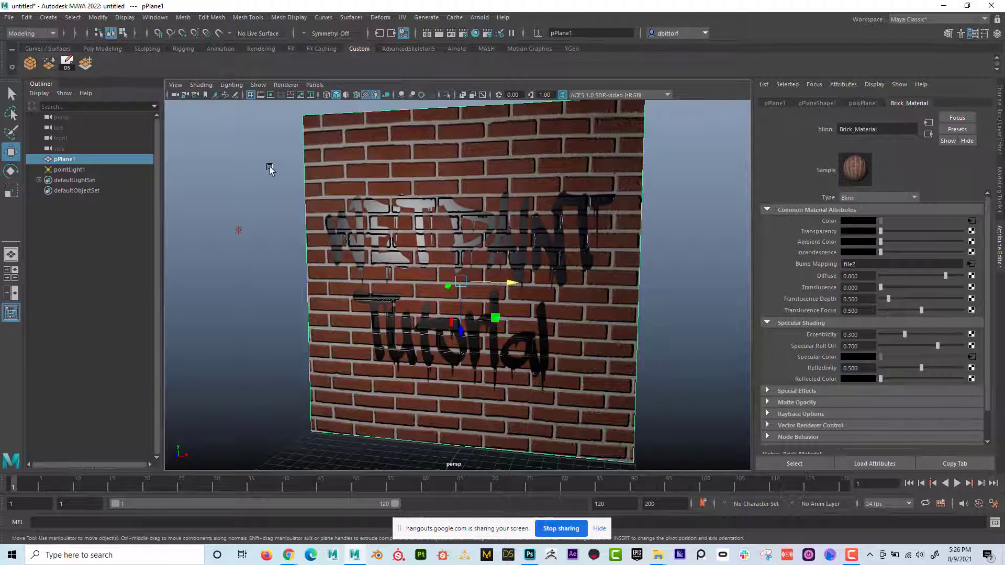
scroll(523, 205, down, 2)
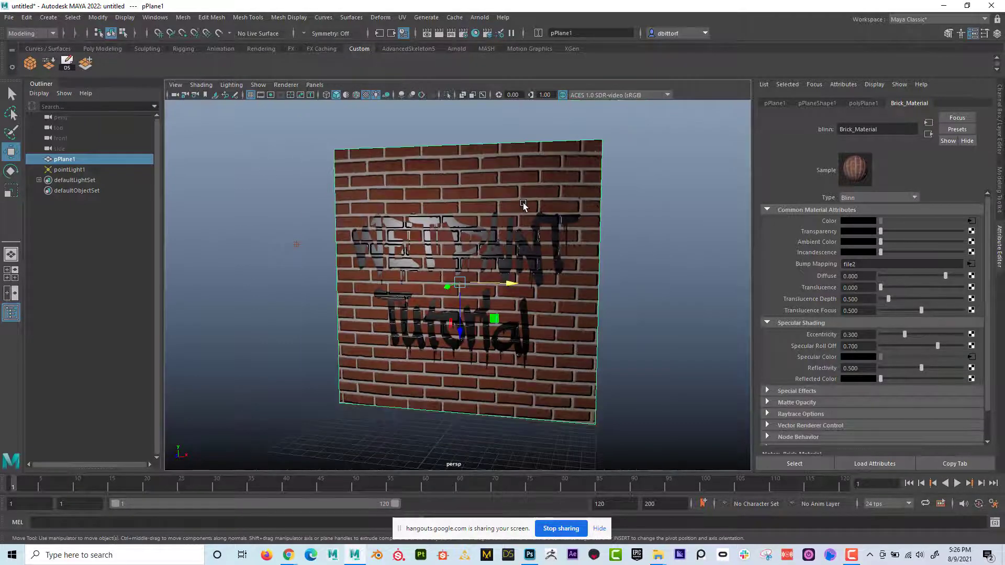
scroll(523, 206, up, 2)
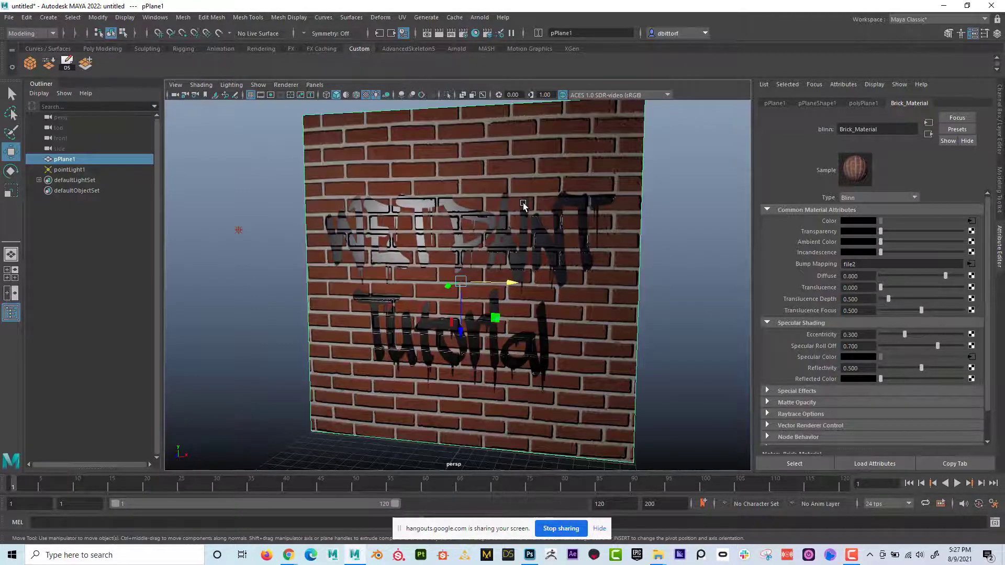
Step: Switch to Photoshop, keep both text layers visible, hide the black layer beneath them and rename it Specular
click(530, 555)
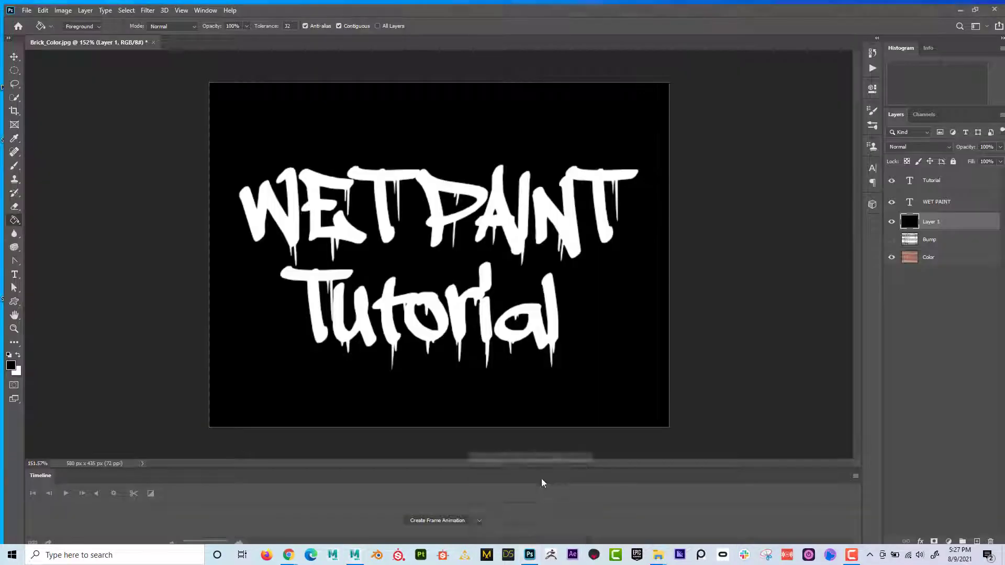
click(886, 199)
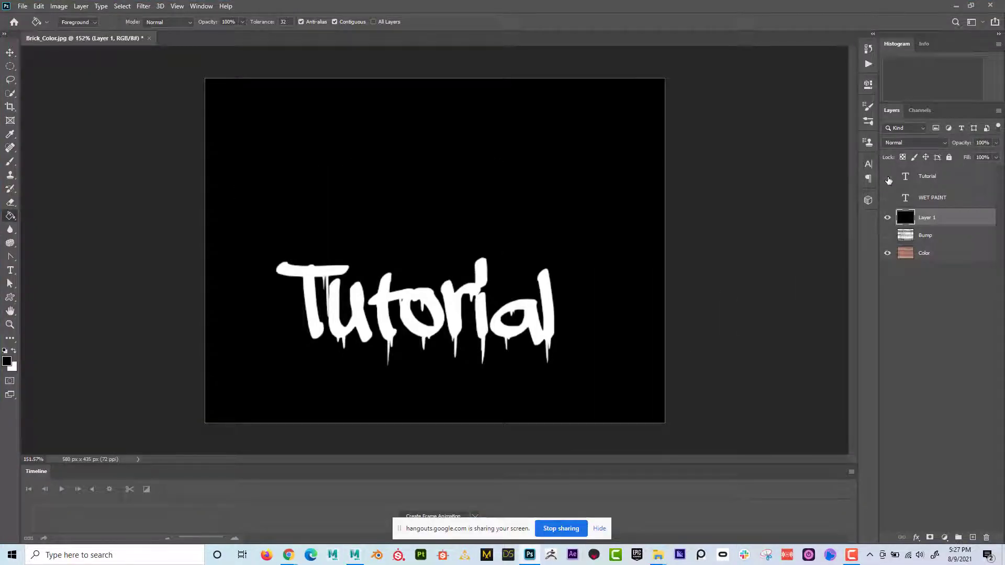
click(887, 198)
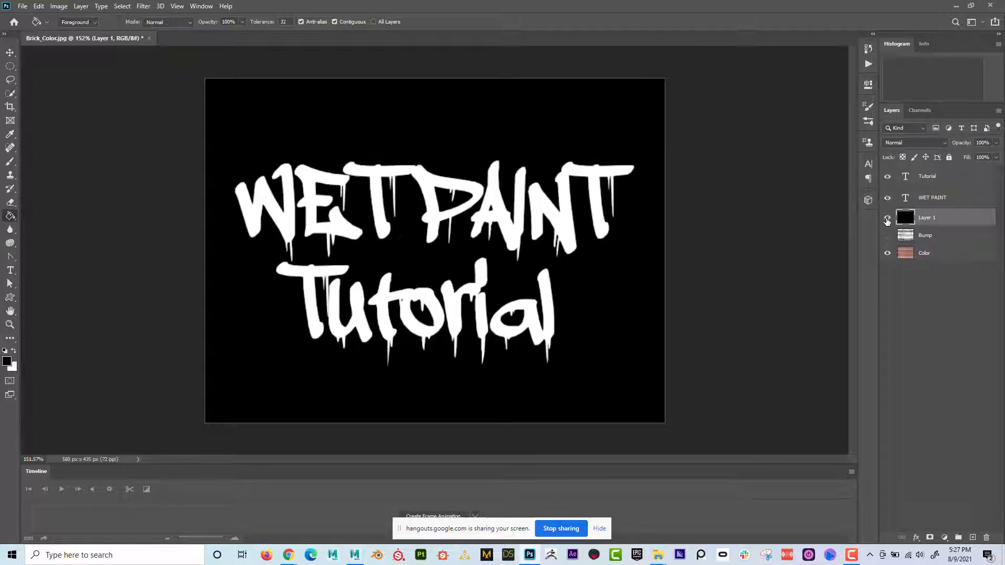
click(887, 219)
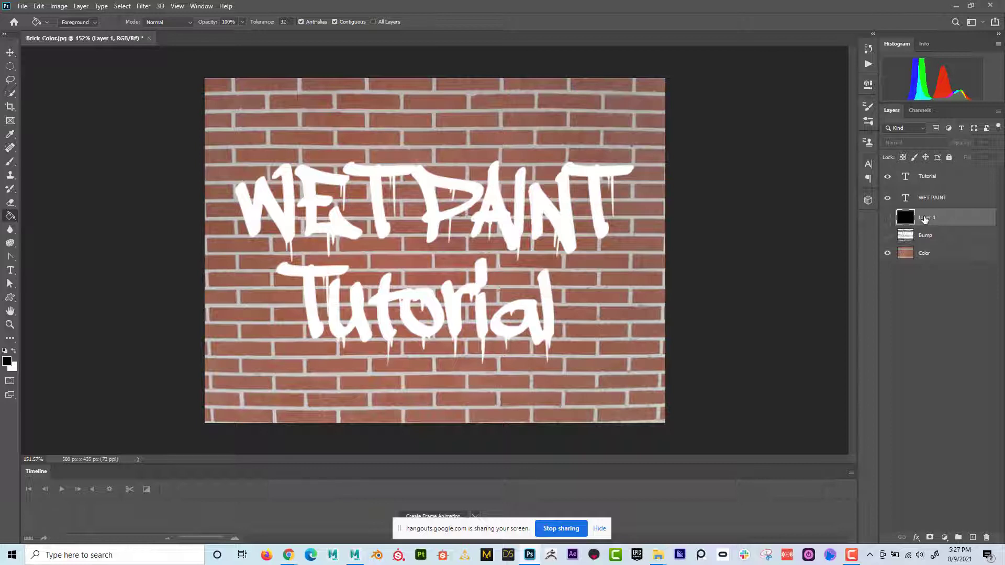
double_click(924, 218)
text(Specular)
key(Return)
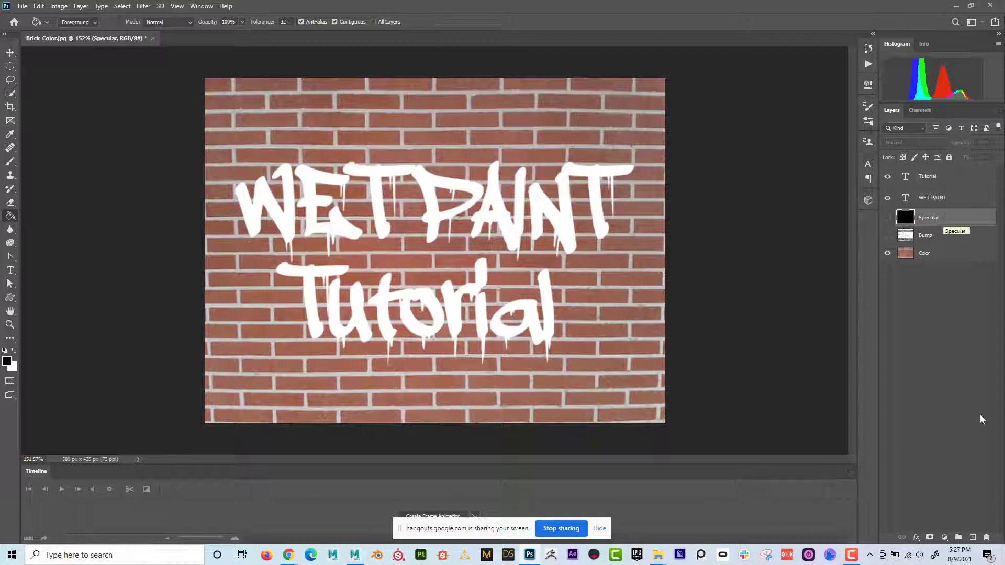
Step: Add a new layer above Specular and name it Transparency
click(972, 538)
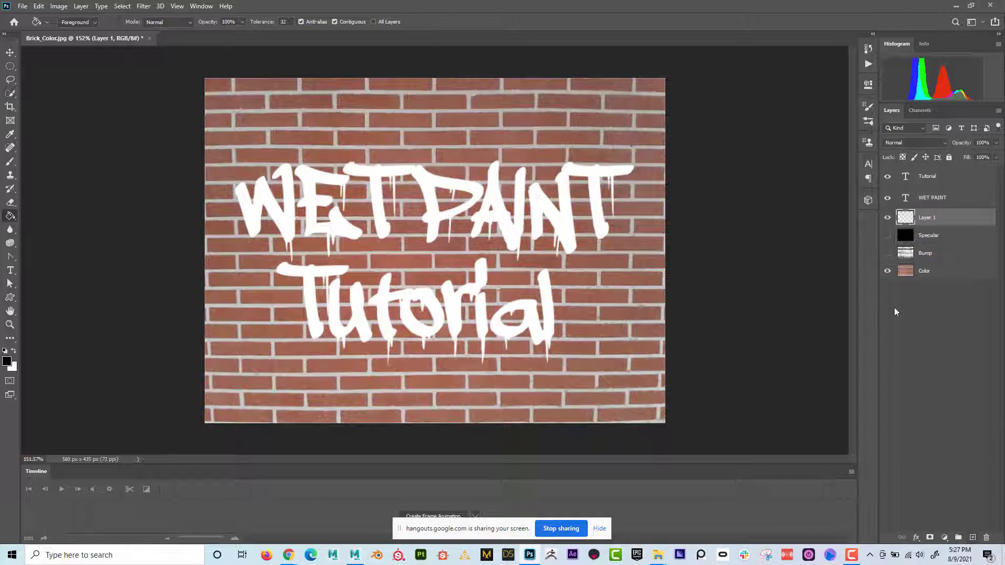
double_click(955, 217)
text(Transparency)
key(Return)
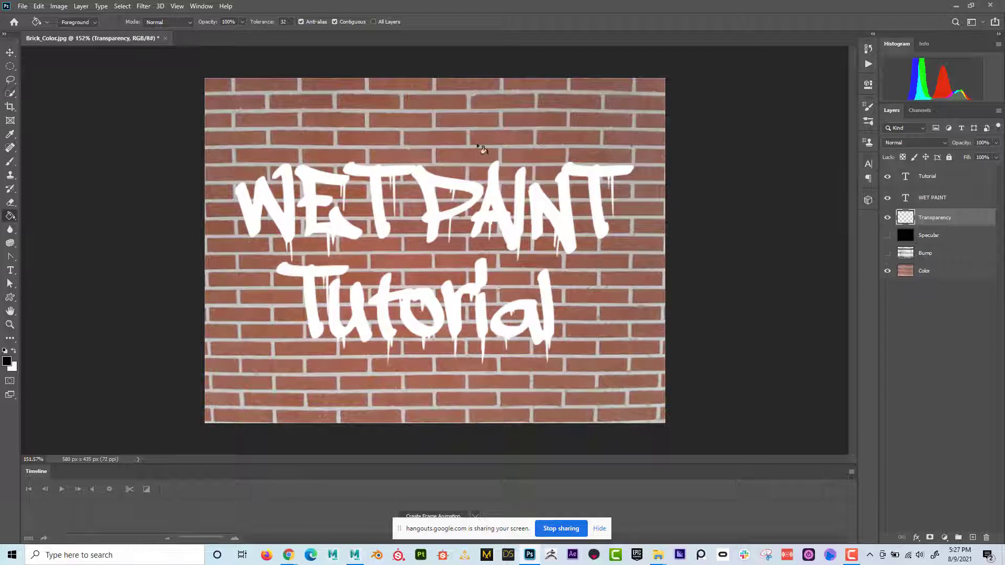
Step: Set up a hard-edged 9 px brush with black as the foreground color
click(10, 161)
click(76, 22)
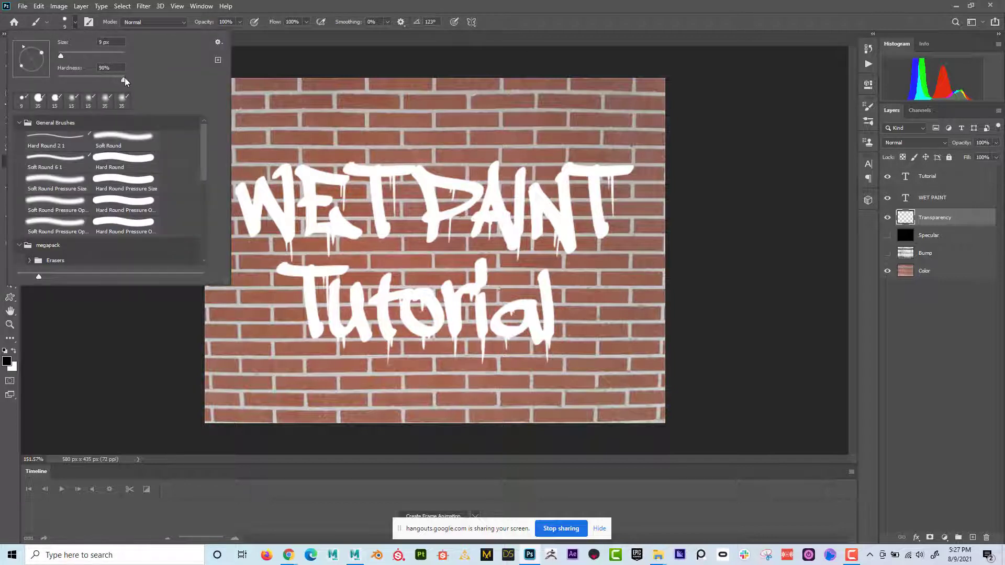
click(126, 79)
click(264, 58)
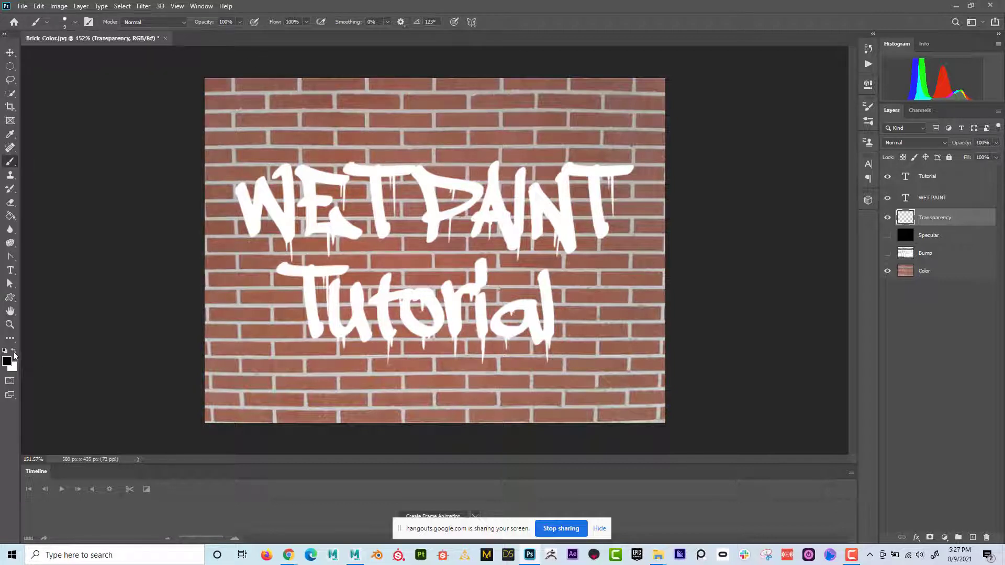
click(13, 350)
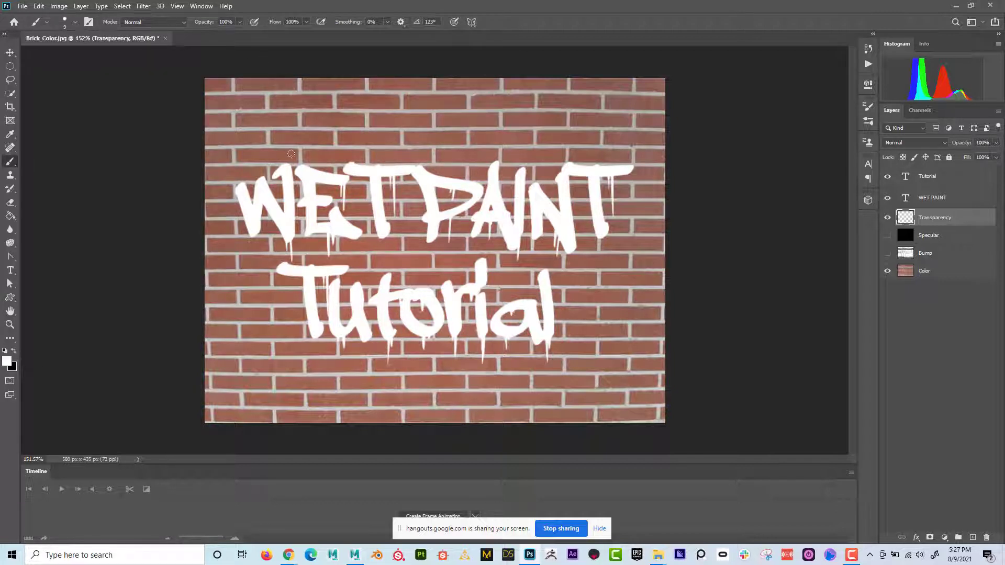
click(15, 351)
Step: Paint the wall's upper-left corner bricks solid black on the Transparency layer, following the mortar lines in a stepped outline
mouse_move(202, 143)
mouse_down()
mouse_move(263, 144)
mouse_move(267, 126)
mouse_move(293, 122)
mouse_move(294, 107)
mouse_move(328, 104)
mouse_up()
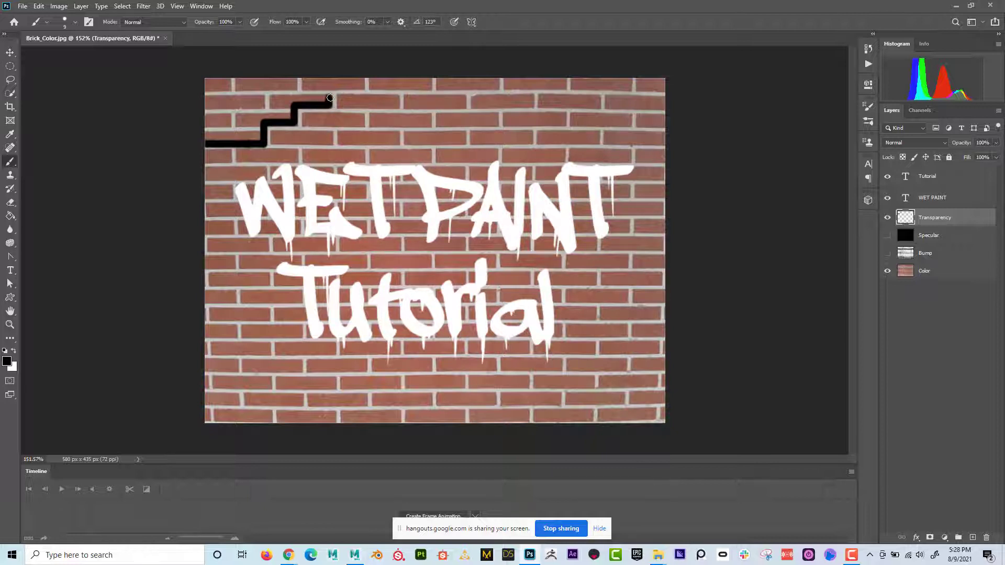
mouse_move(327, 97)
mouse_down()
mouse_move(277, 95)
mouse_move(287, 55)
mouse_up()
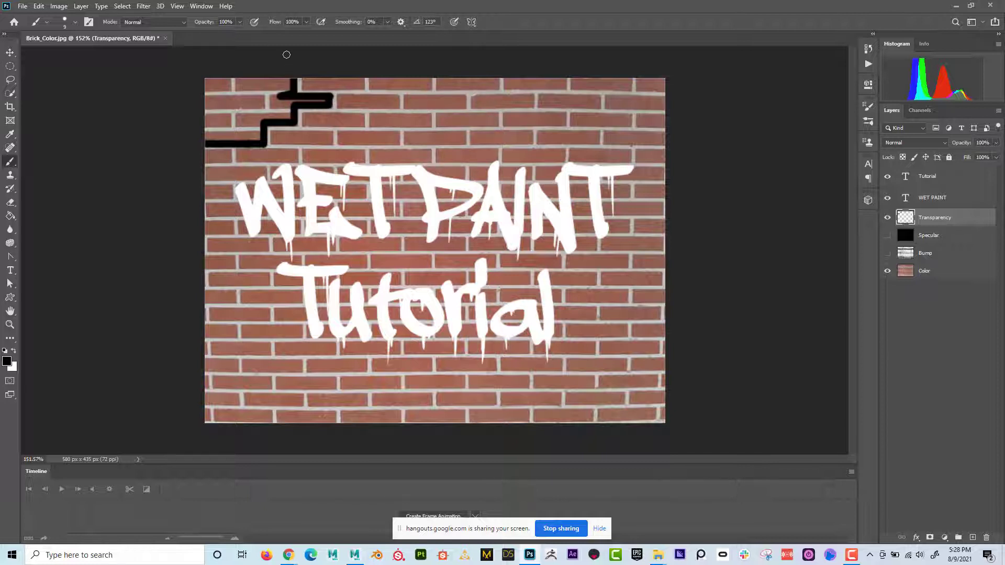
shift+click(323, 99)
key(ctrl+z)
mouse_move(324, 101)
mouse_down()
mouse_move(285, 102)
mouse_move(287, 115)
mouse_move(260, 121)
mouse_move(256, 139)
mouse_move(197, 140)
mouse_move(259, 136)
mouse_move(216, 110)
mouse_move(211, 119)
mouse_move(219, 86)
mouse_move(271, 84)
mouse_move(272, 110)
mouse_move(246, 121)
mouse_move(239, 99)
mouse_move(235, 127)
mouse_move(225, 90)
mouse_up()
key(bracketright)
key(bracketright)
key(bracketright)
key(bracketright)
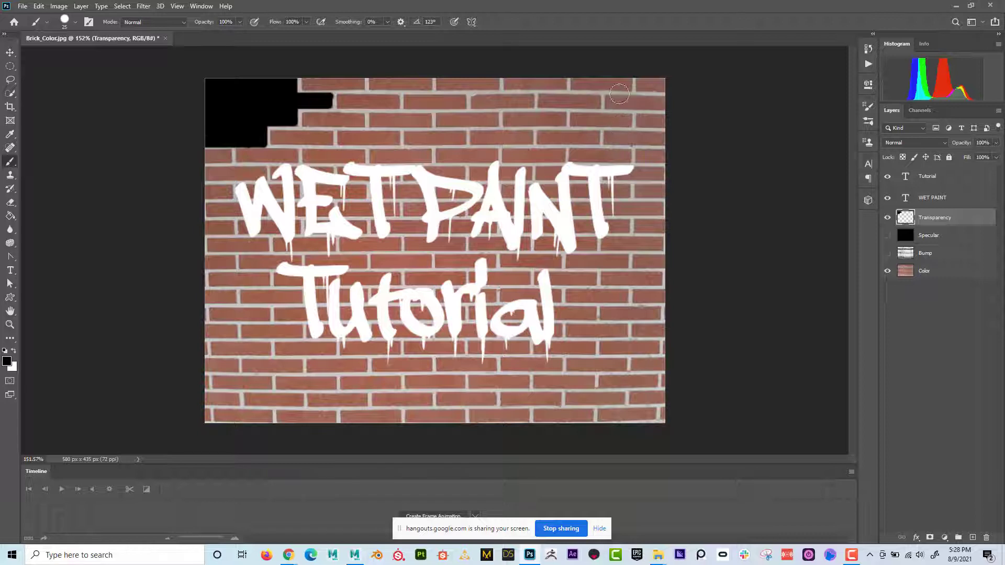
Step: Paint a stepped black area over the bricks in the wall's upper-right corner, resizing the brush for outline and fill
key(bracketleft)
key(bracketleft)
key(bracketleft)
key(bracketleft)
mouse_move(573, 78)
mouse_down()
mouse_move(573, 88)
mouse_move(606, 90)
mouse_move(610, 105)
mouse_move(676, 109)
mouse_move(637, 113)
mouse_move(637, 125)
mouse_move(679, 124)
mouse_move(648, 116)
mouse_up()
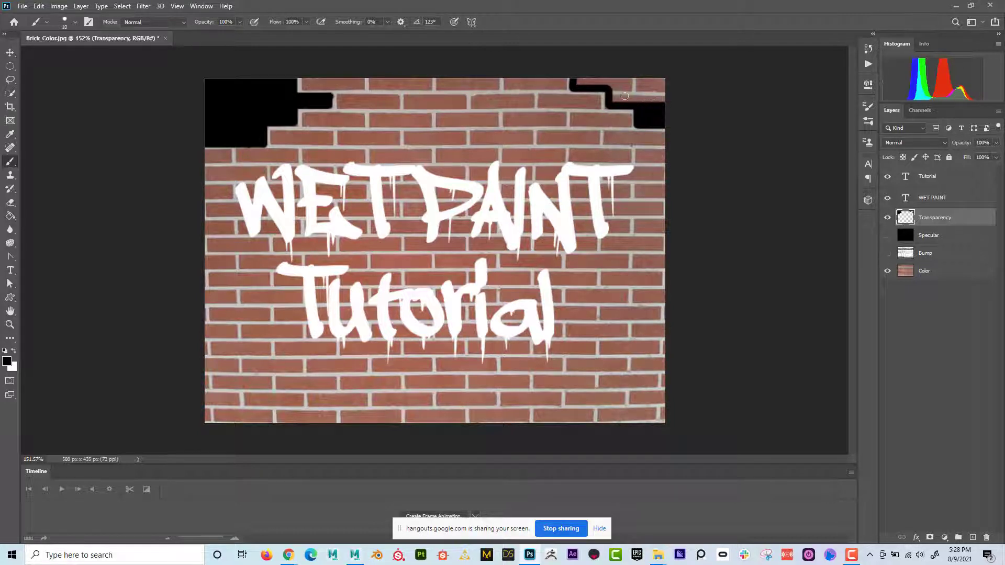
key(])
mouse_move(656, 92)
mouse_down()
mouse_move(627, 96)
mouse_move(614, 80)
mouse_move(579, 81)
mouse_move(648, 78)
mouse_move(655, 113)
mouse_up()
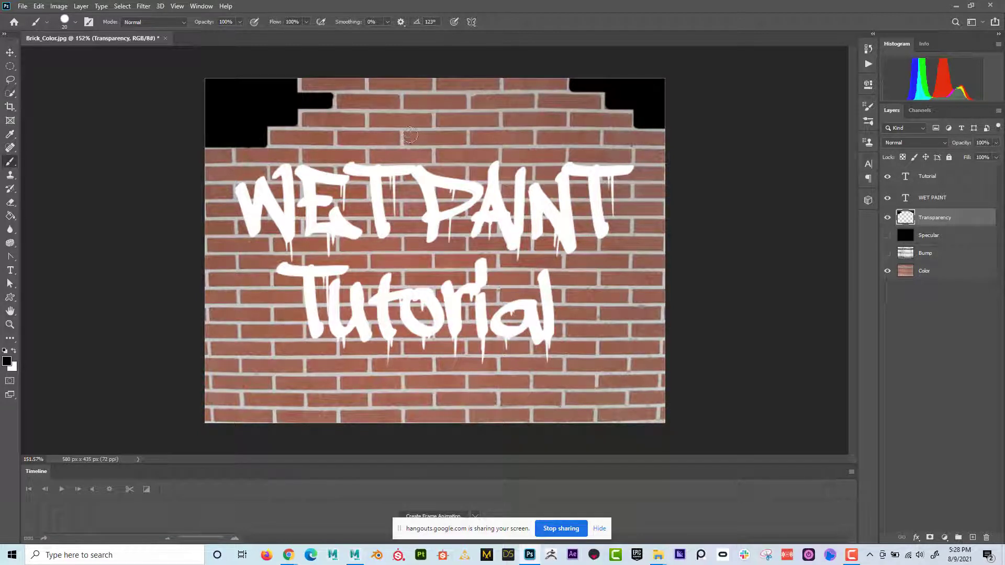
Step: Paint one single brick black near the wall's lower-left corner with a smaller brush
key(bracketleft)
key(bracketleft)
drag(245, 369, 261, 372)
key(ctrl+z)
mouse_move(249, 369)
mouse_down()
mouse_move(300, 364)
mouse_move(249, 363)
mouse_up()
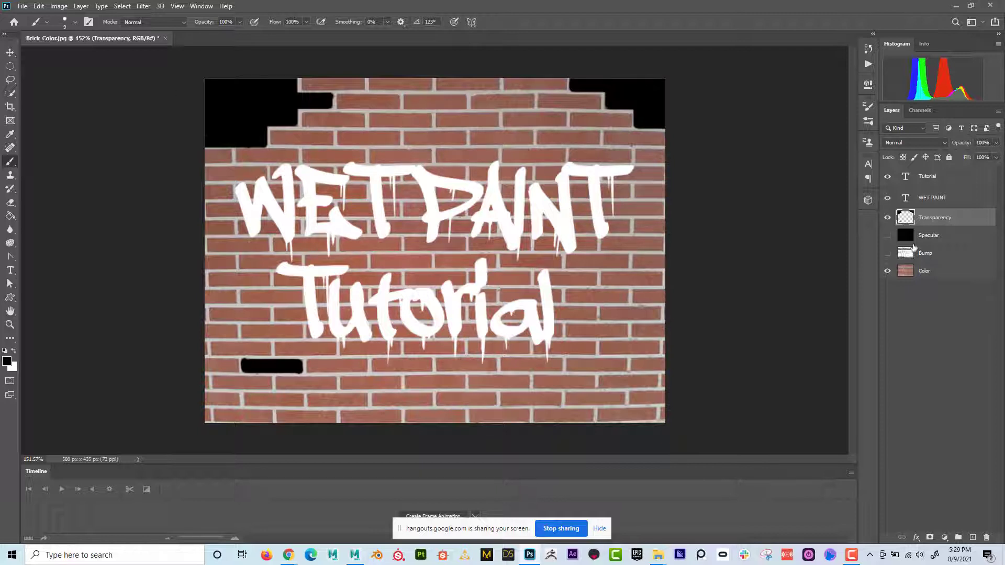
Step: Add a new layer between Specular and Transparency and fill it with white, covering the text and bricks
click(927, 237)
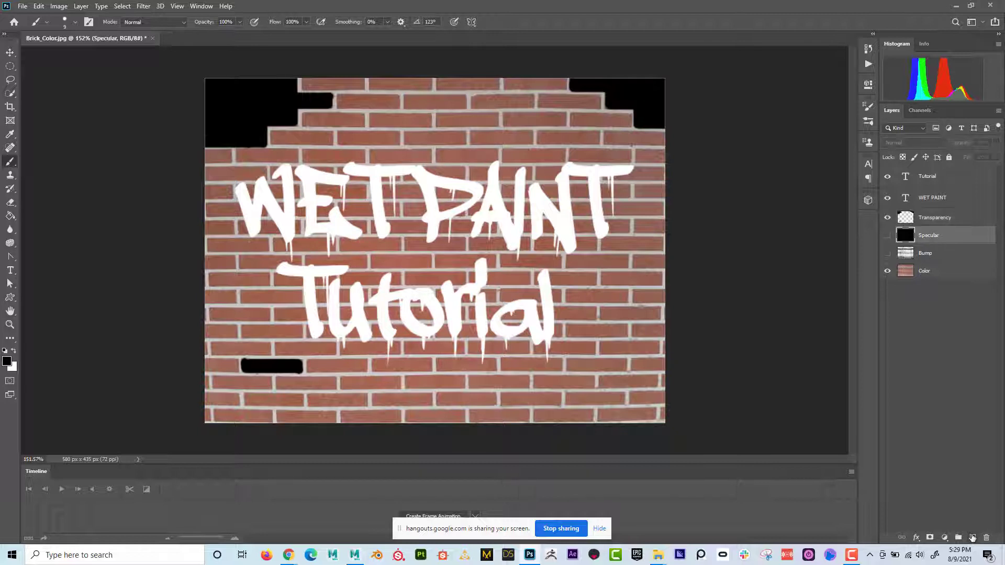
click(972, 537)
click(10, 215)
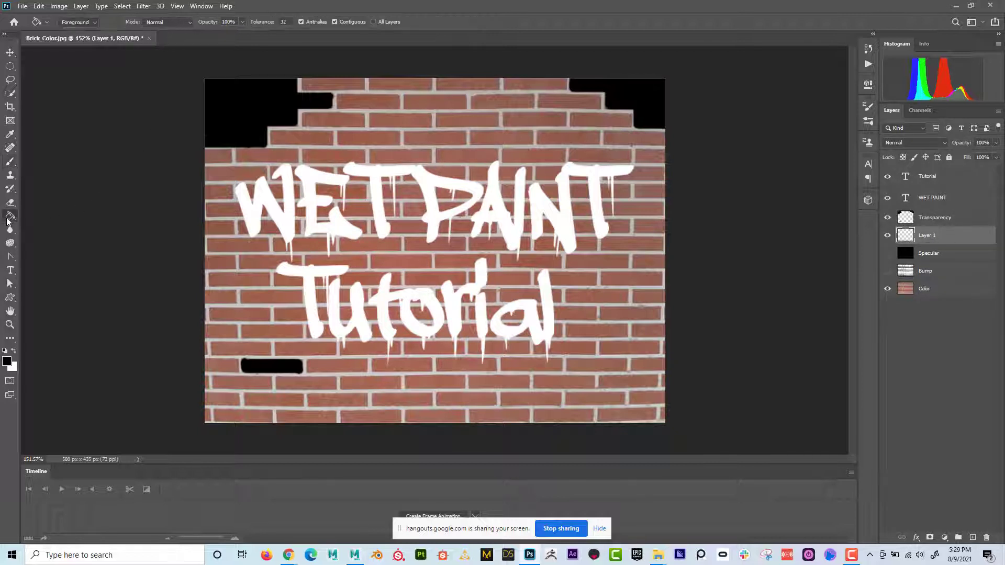
click(14, 351)
click(256, 272)
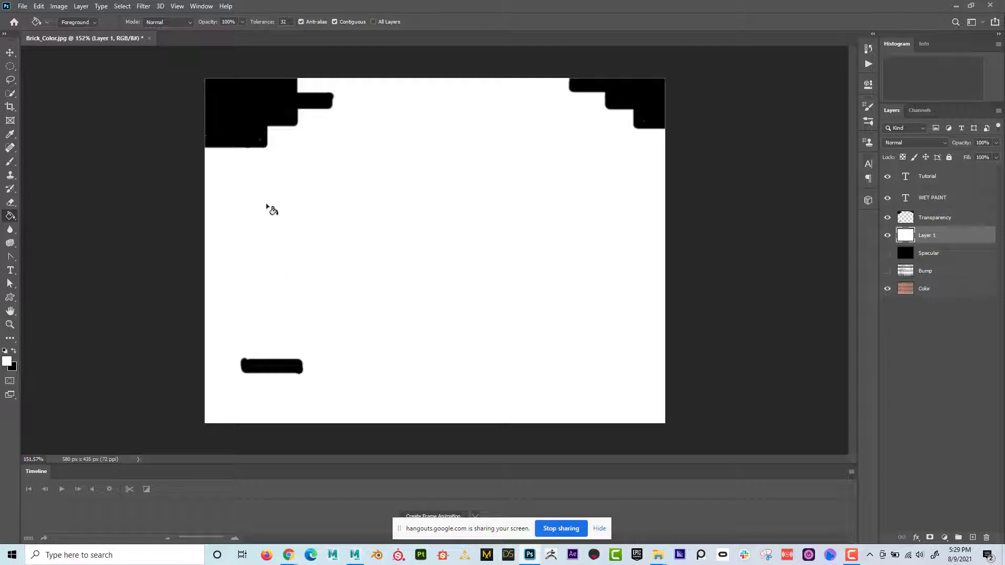
Step: Save the black-and-white image as a JPEG named Brick_Trans in the sourceimages folder
click(23, 6)
click(59, 134)
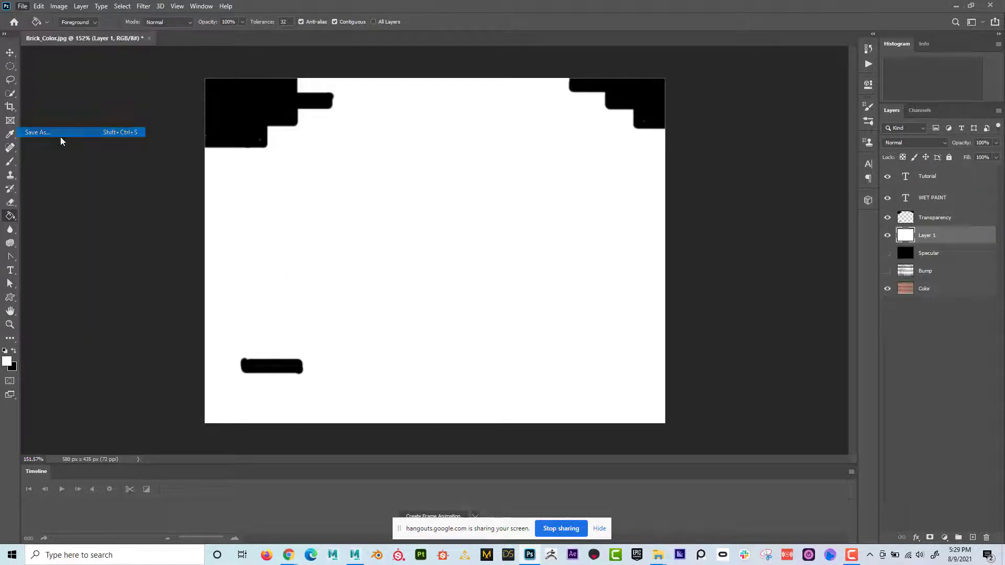
click(206, 360)
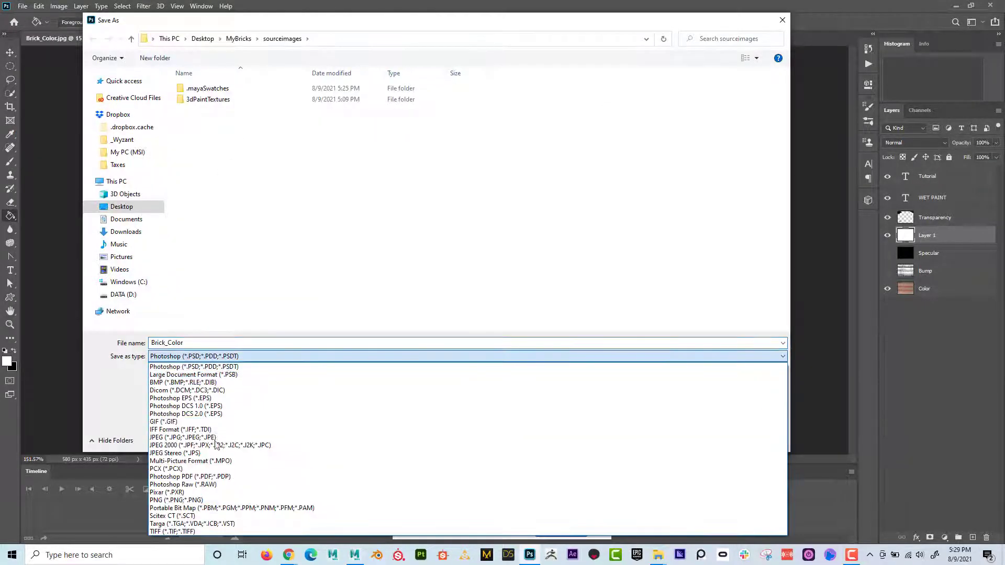
click(209, 435)
click(209, 341)
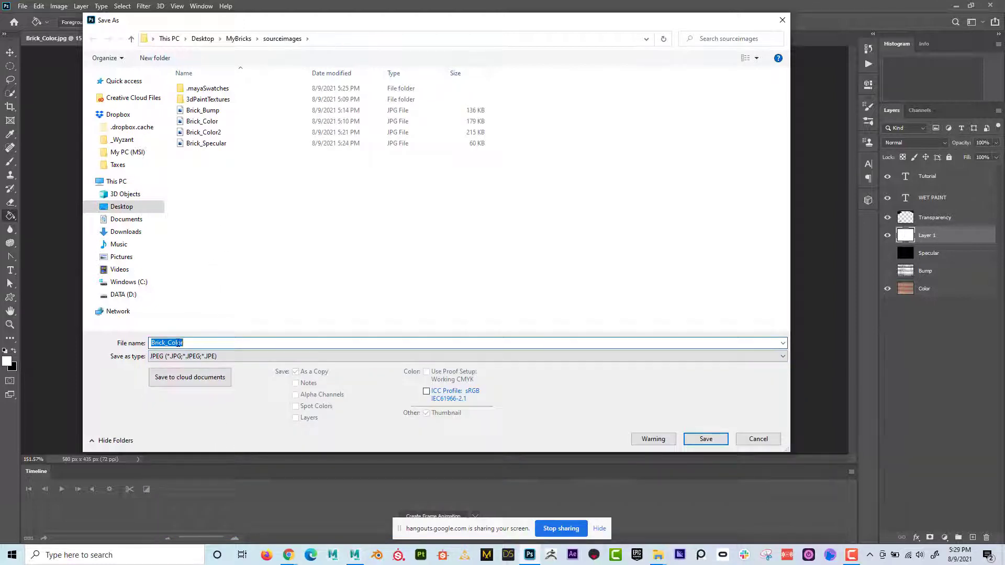
drag(190, 343, 168, 343)
text(Trans)
click(705, 439)
click(567, 128)
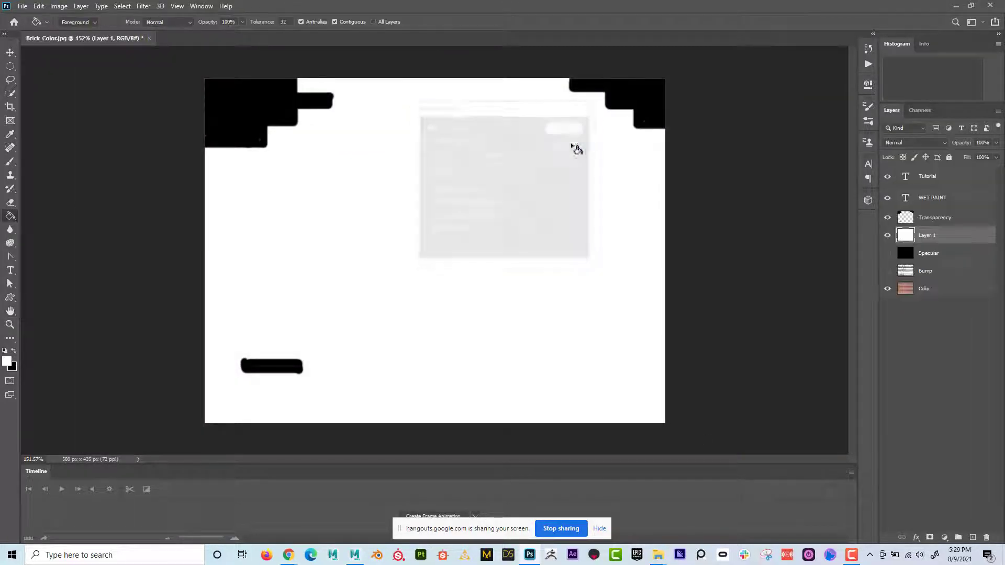
Step: Switch to Maya and map Brick_Material's Transparency with a File texture that loads Brick_Trans.jpg
mouse_move(354, 555)
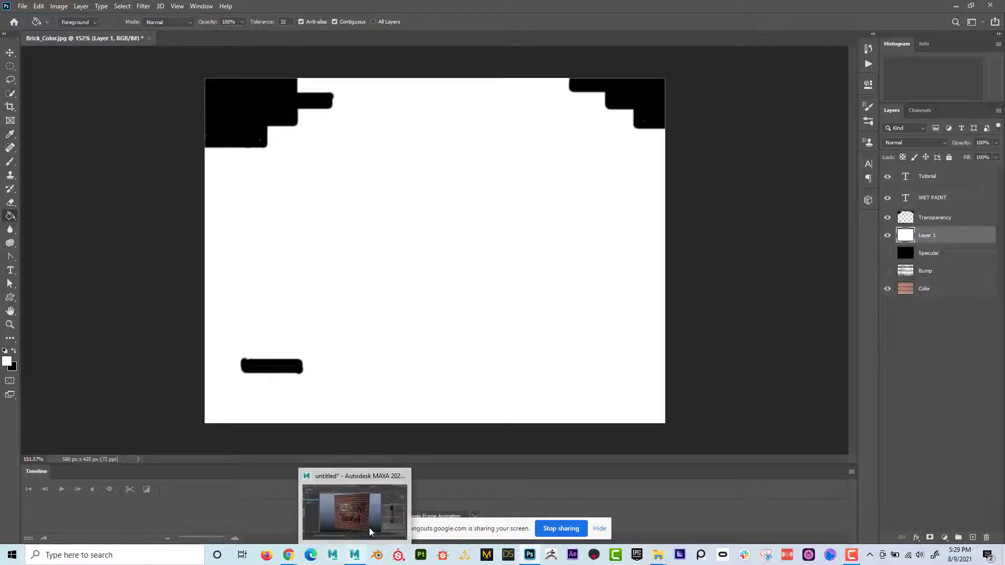
click(369, 531)
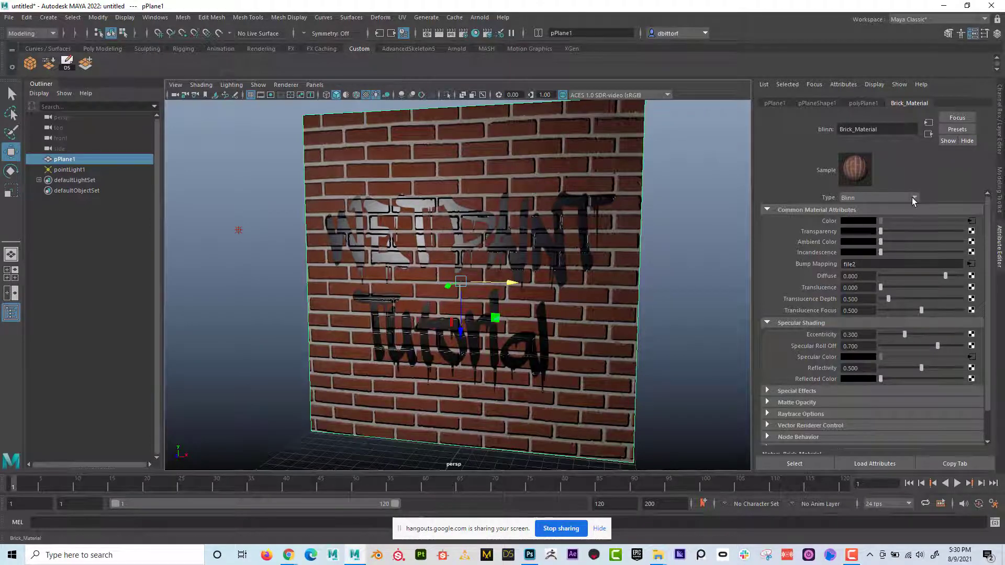
click(971, 231)
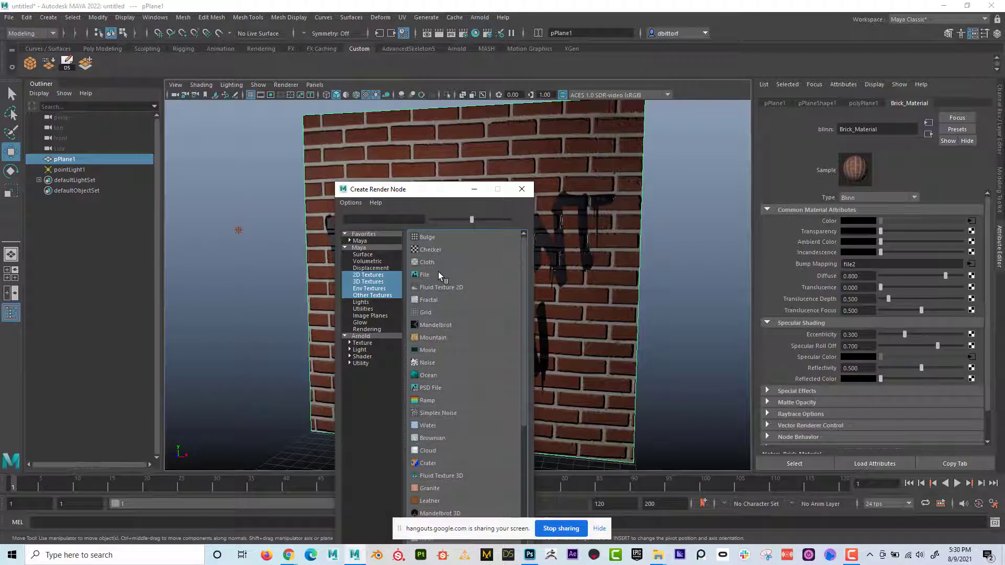
click(437, 273)
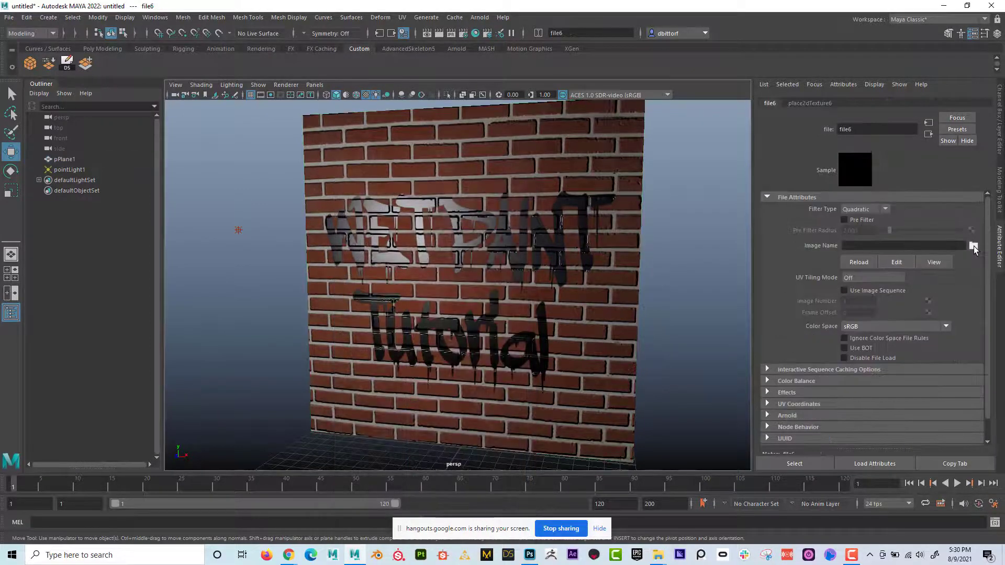
click(973, 247)
click(176, 148)
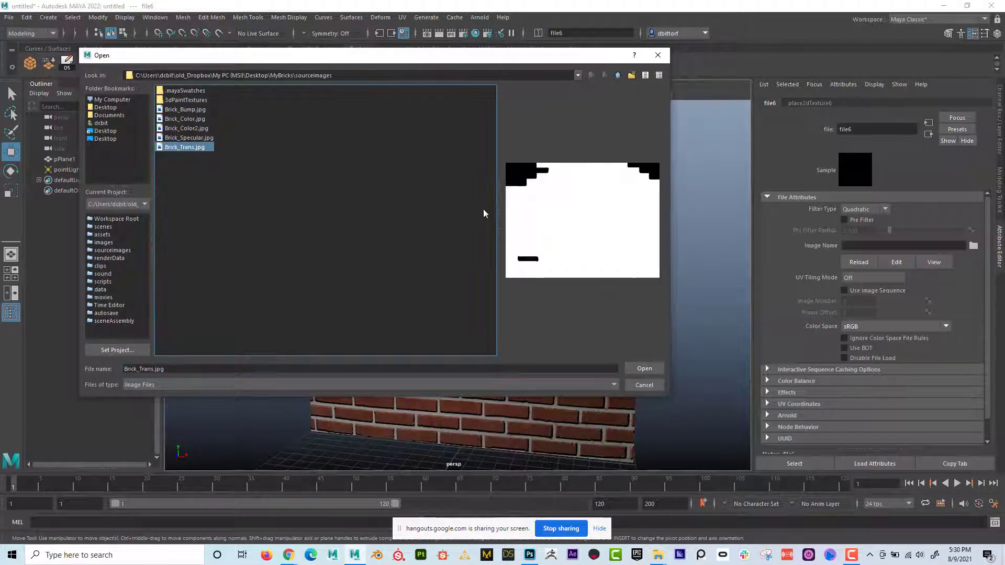
click(657, 371)
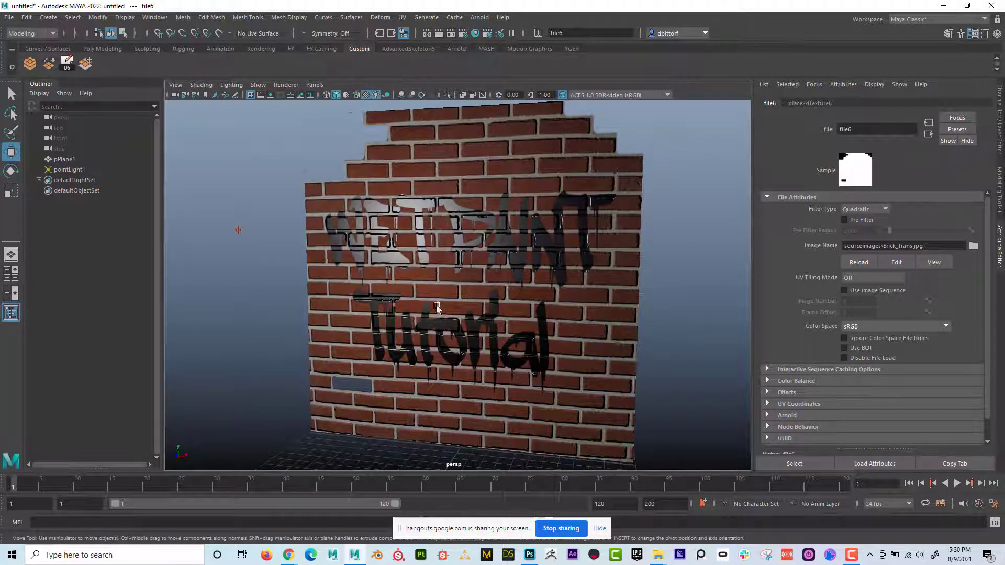
Step: Inspect the wall's cut-out bricks and move the point light lower beside the wall
alt+drag(441, 283, 428, 337)
alt+right_drag(428, 337, 466, 325)
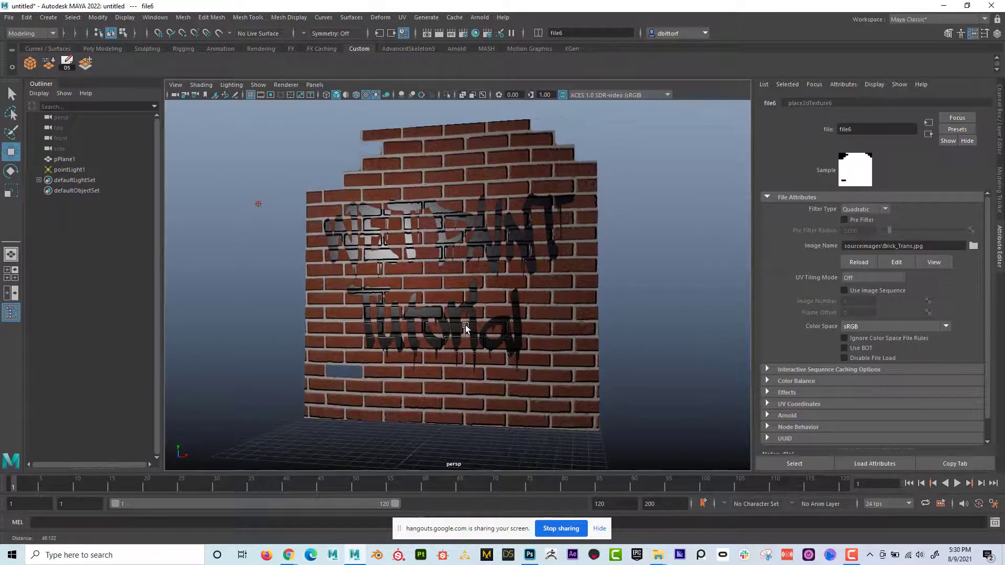
click(248, 208)
drag(284, 202, 231, 269)
alt+drag(280, 289, 226, 265)
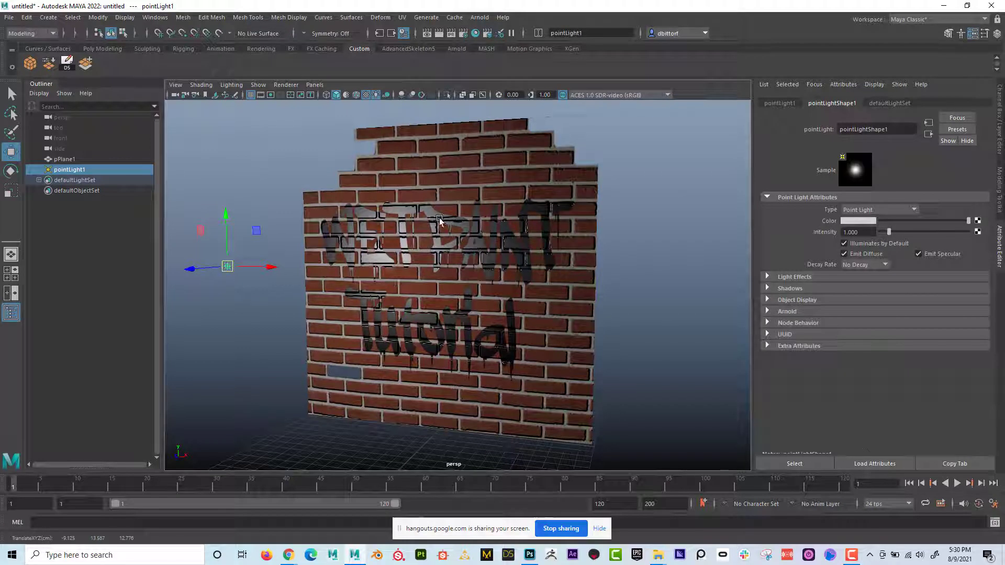
Step: Open Brick_Material's attributes from the brick plane and expand Special Effects to examine the glow settings
click(449, 193)
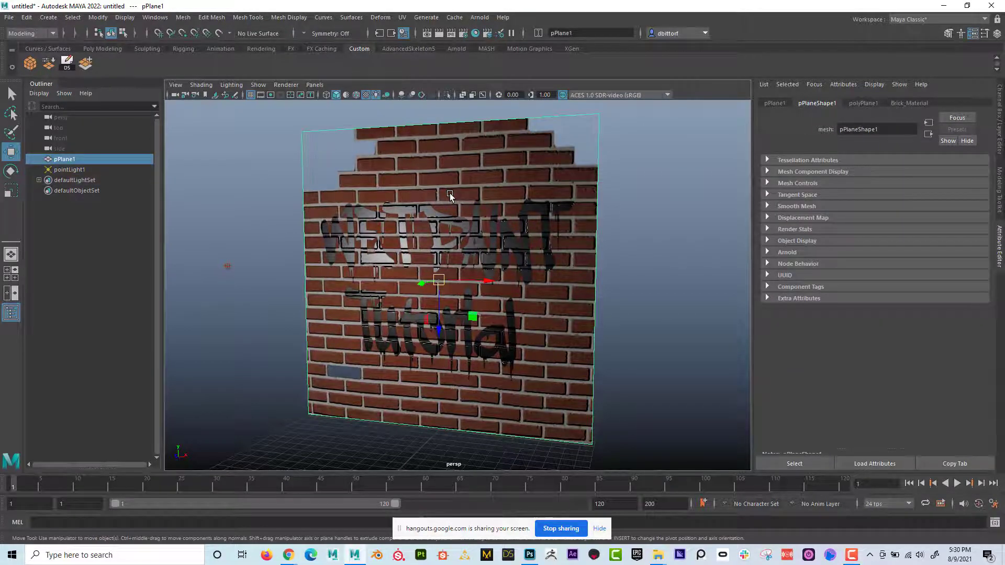
click(906, 102)
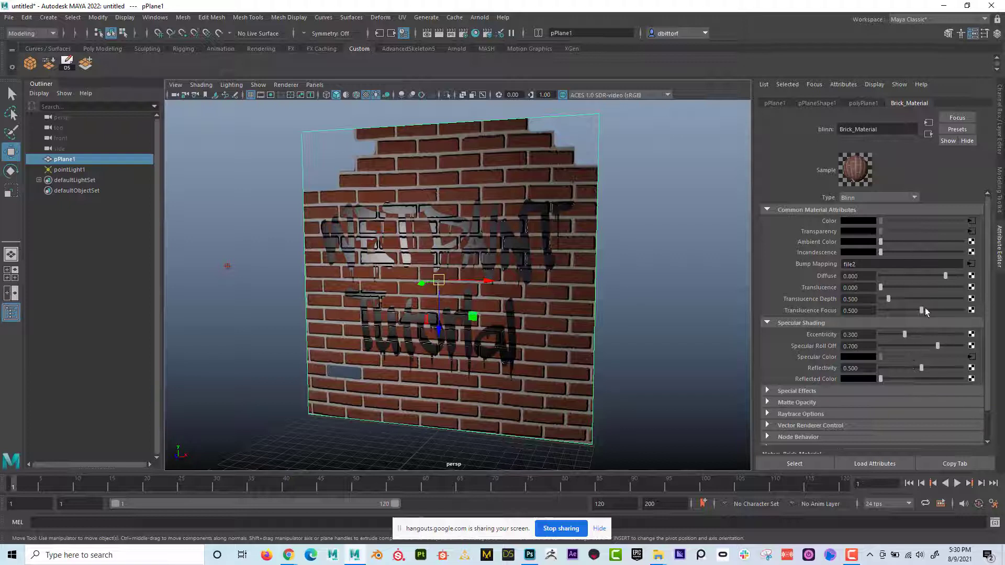
click(780, 393)
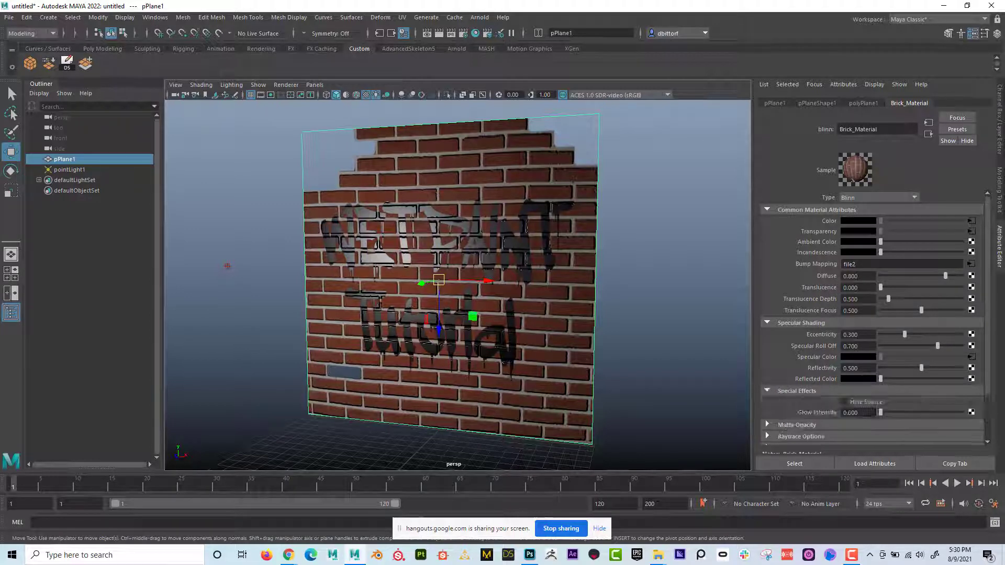
drag(992, 417, 866, 412)
Step: Compare the wall in shaded, textured and all-lights display, and shift the point light along X toward the wall's center
click(630, 316)
key(5)
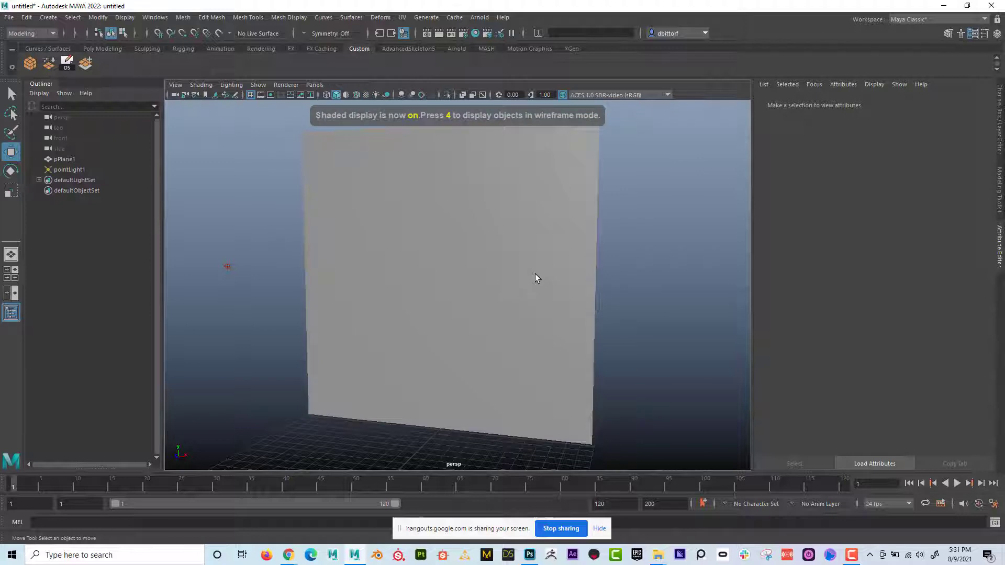
click(594, 272)
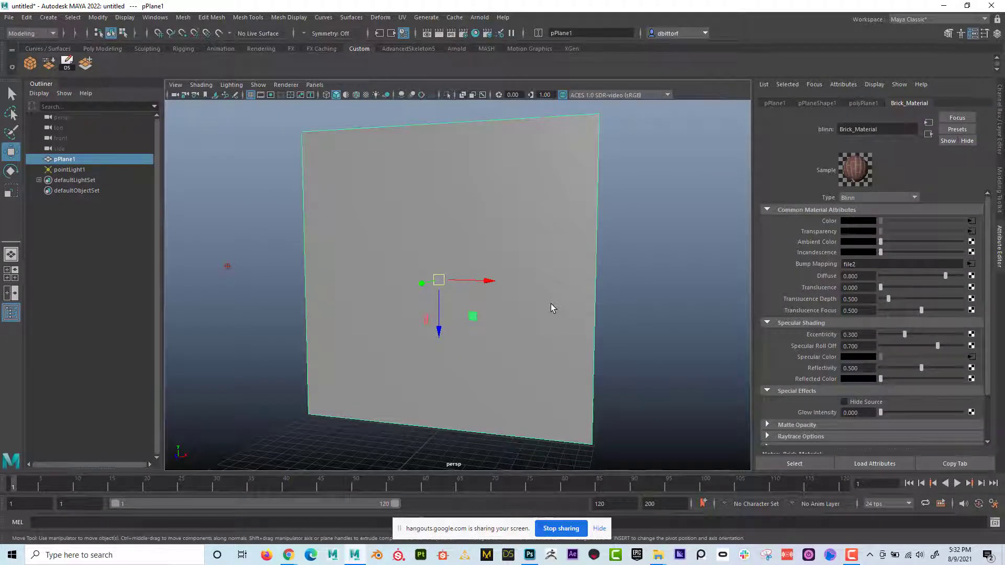
key(6)
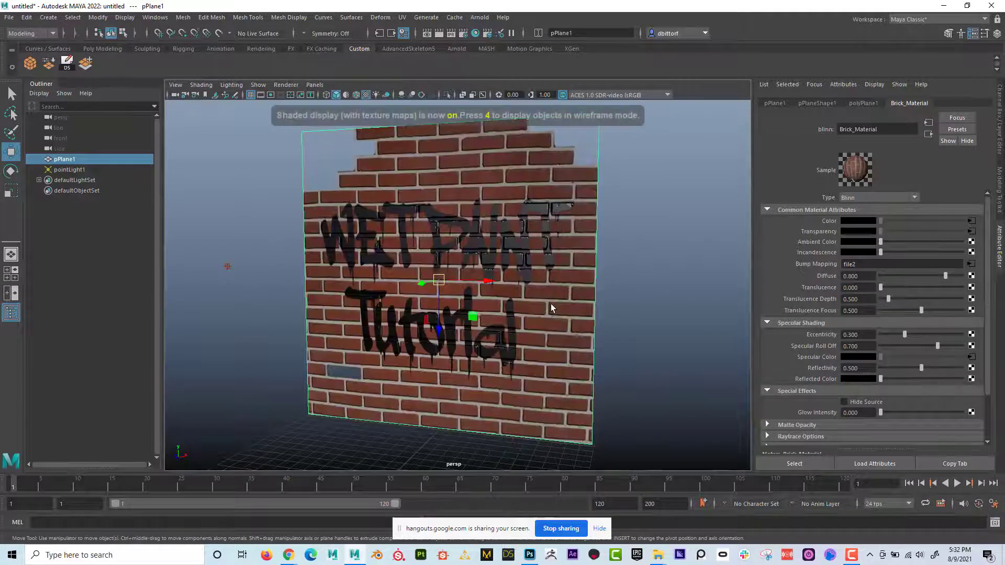
key(7)
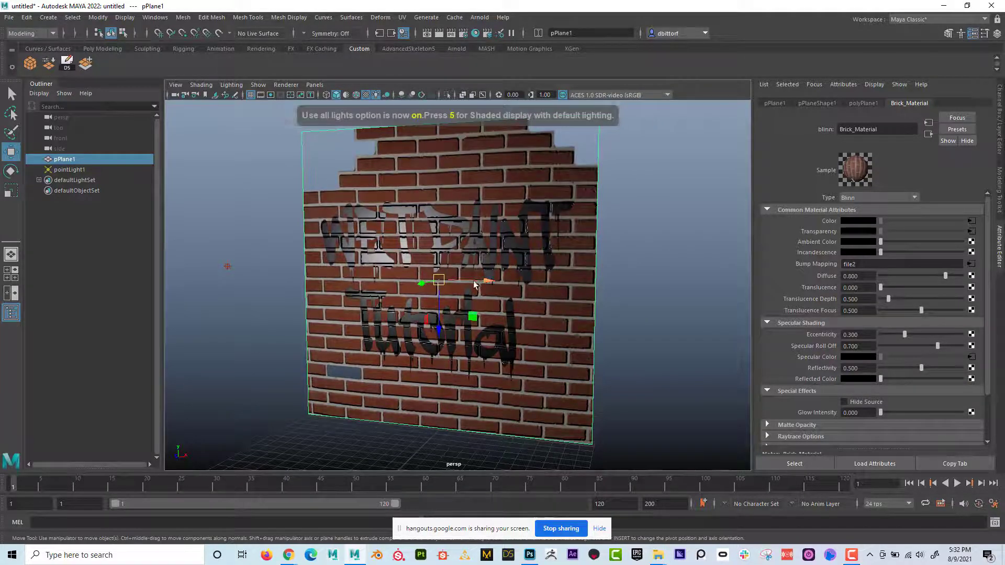
drag(213, 248, 216, 523)
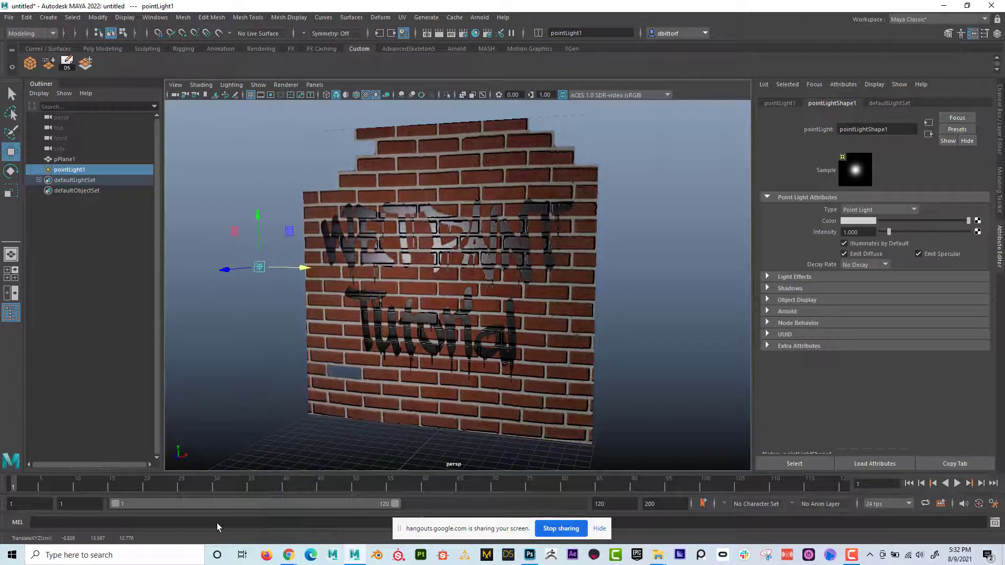